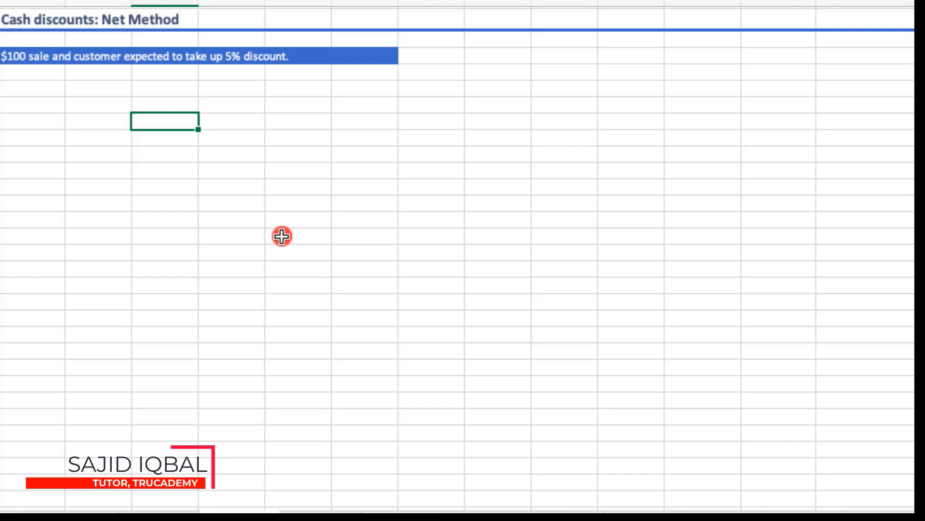
Enter the heading "Cash Discounts - Credit customer - Trade discount" in H108, one row below and beside the blue banner.
click(496, 71)
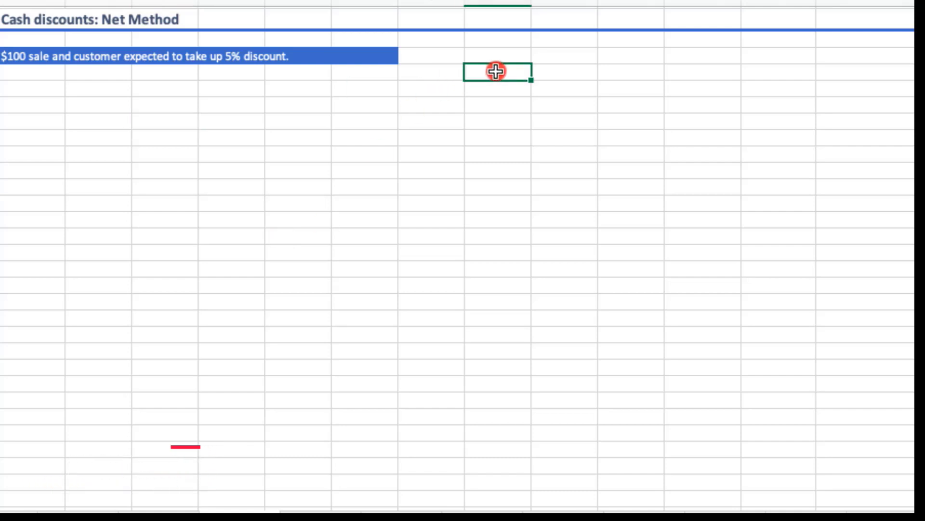
text(Cash Discounts -)
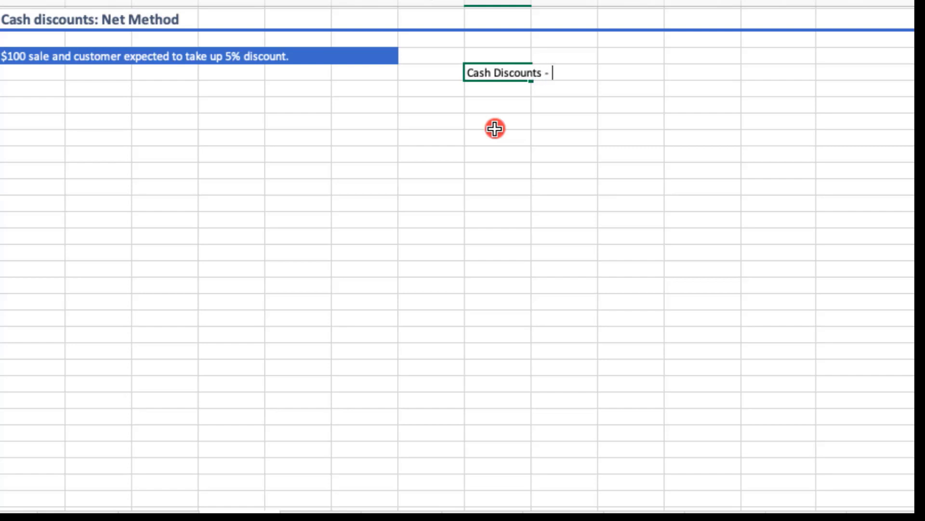
text(Credit cust)
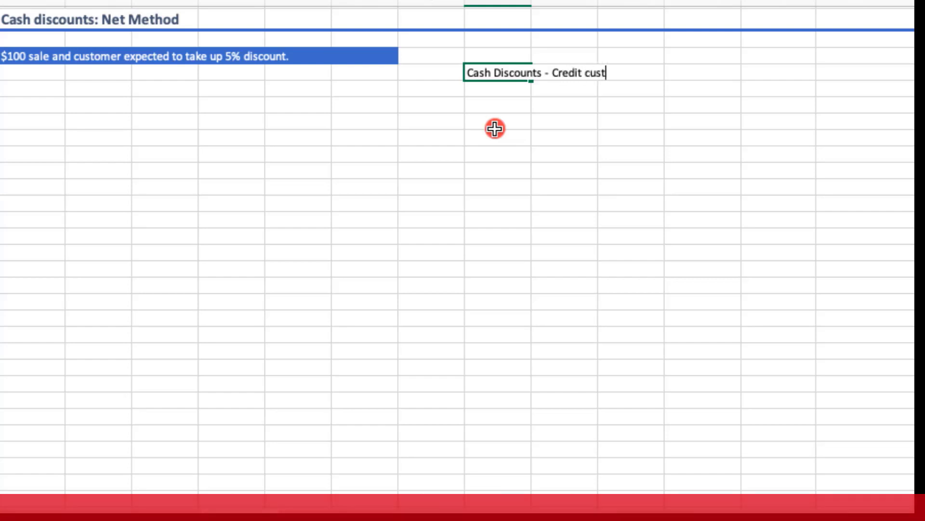
text(omer - )
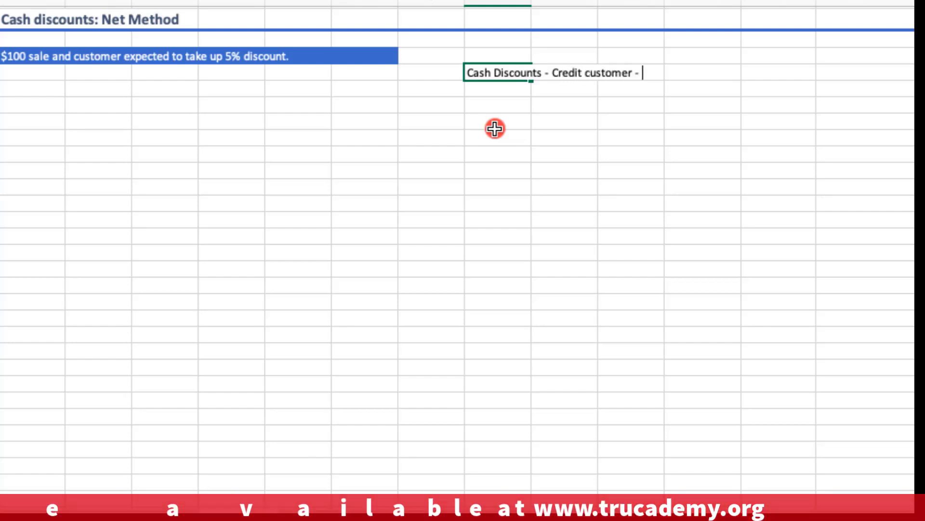
text(Trade )
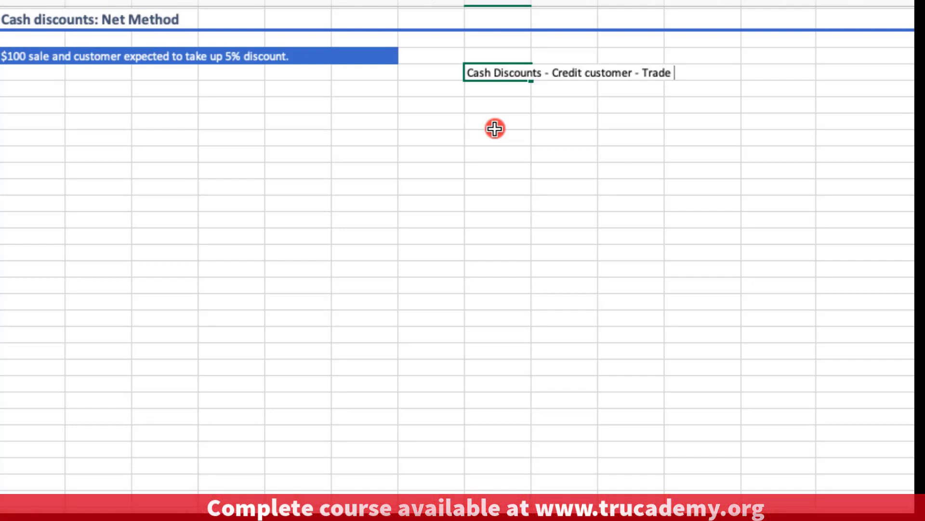
text(discount)
key(Return)
Add the note "Amount receivable - 30 days" one row below the heading, indented by one column.
key(Right)
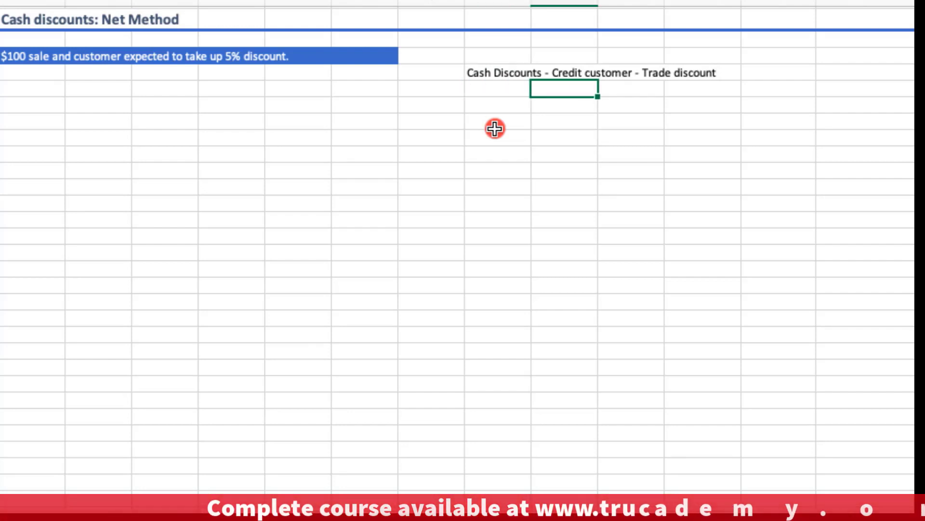
text(Amount r)
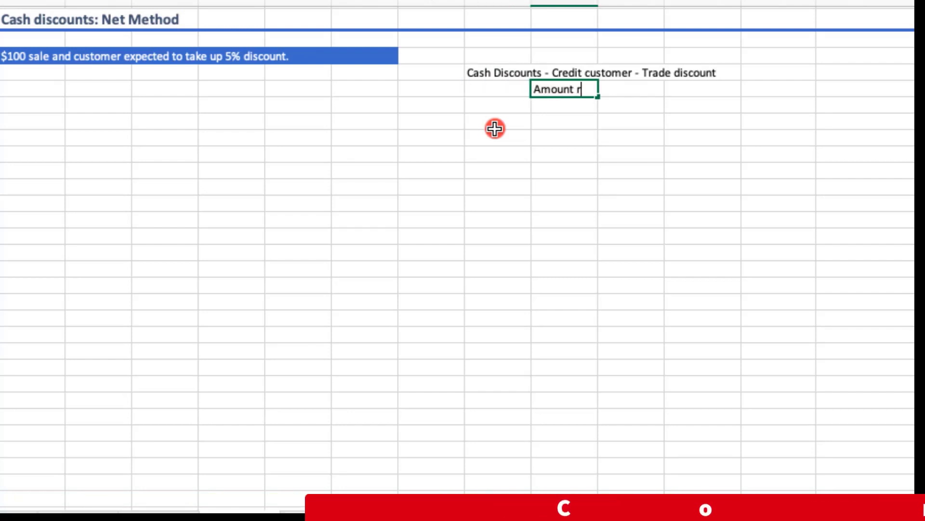
text(eceivable )
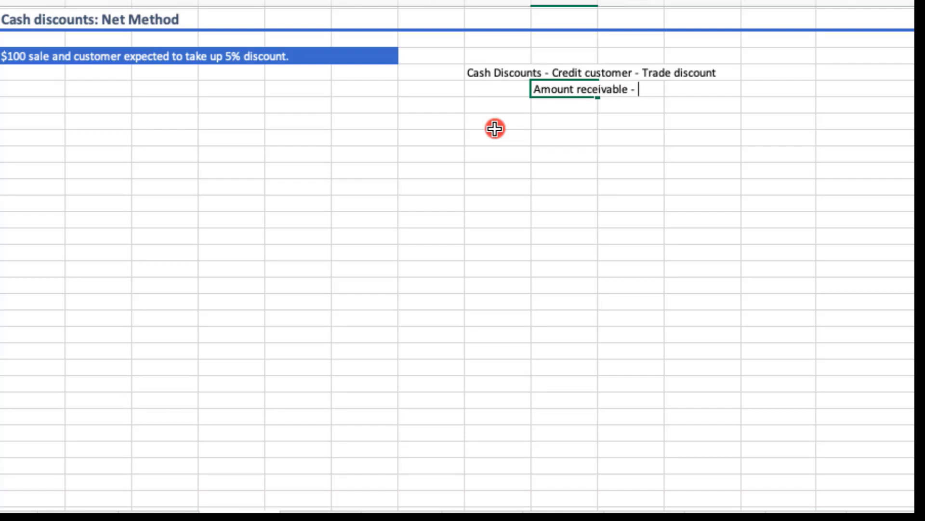
text(- 30 days)
key(Return)
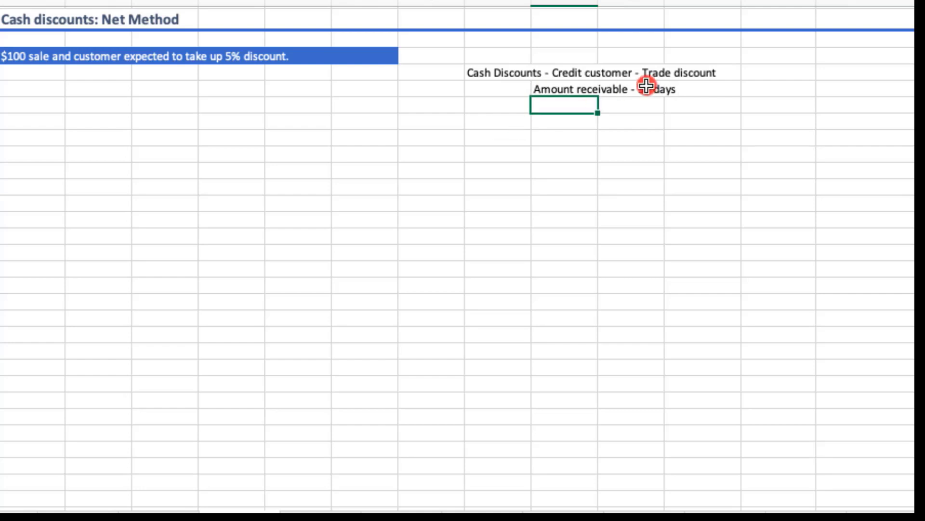
drag(562, 89, 678, 87)
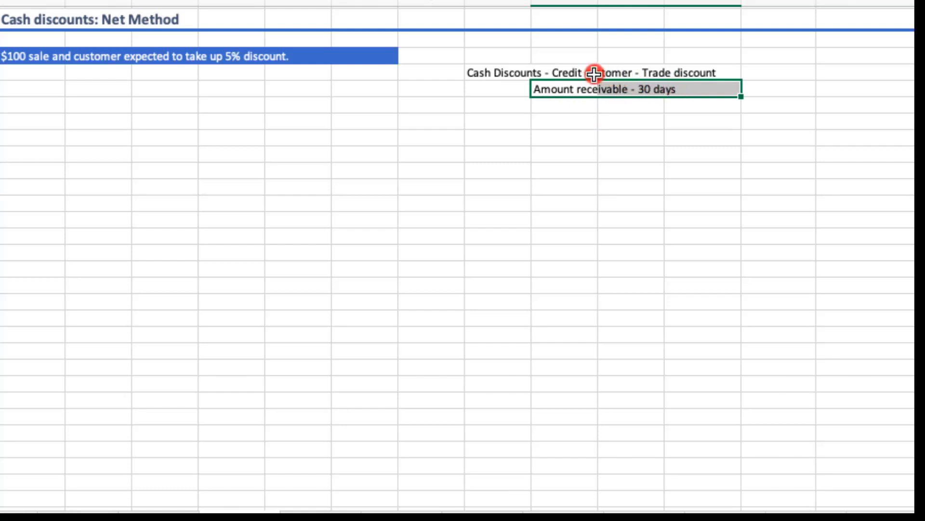
click(561, 90)
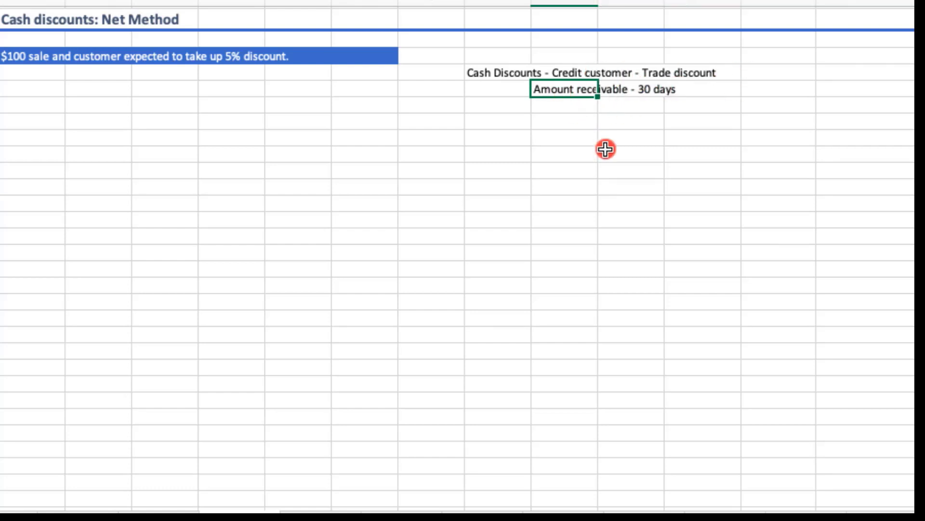
Add the line "if you pay with in 15 days - 10%" beneath the amount receivable note and make it bold.
click(585, 109)
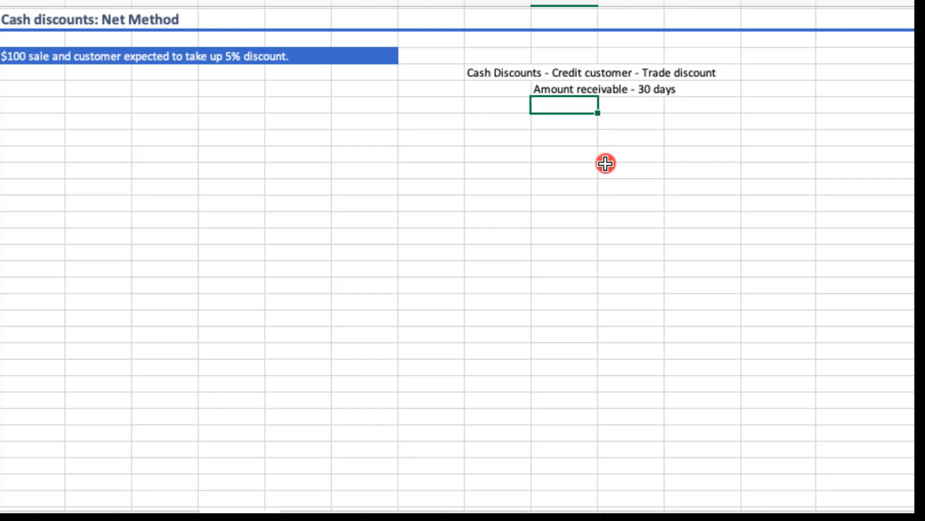
text(if you pay with in )
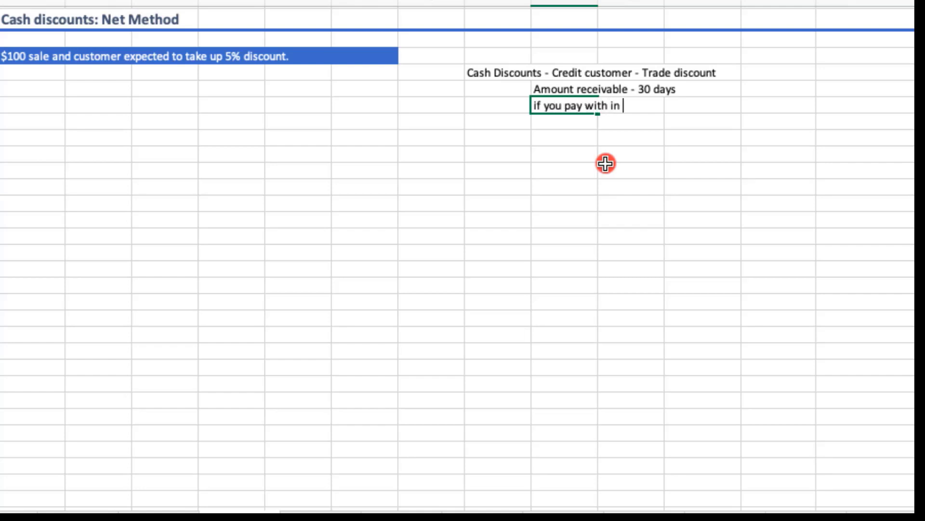
text(15 days - 10%)
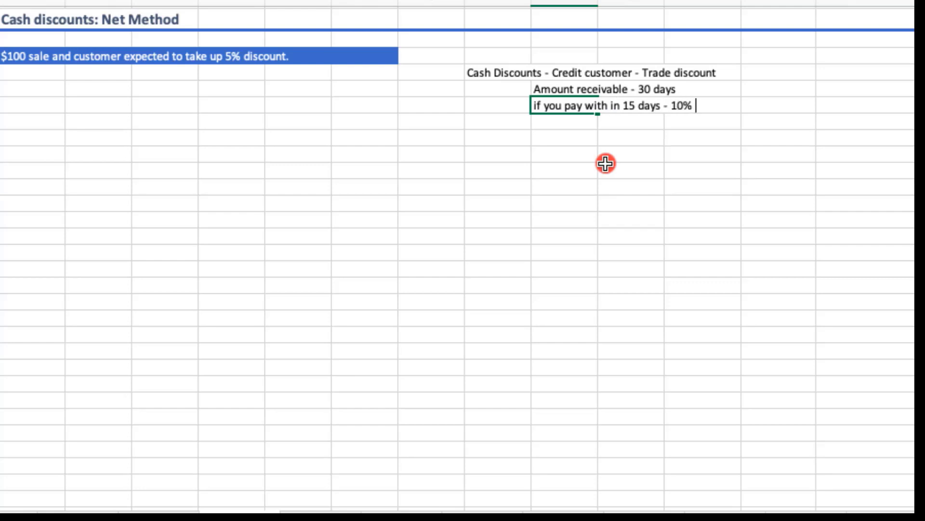
key(Return)
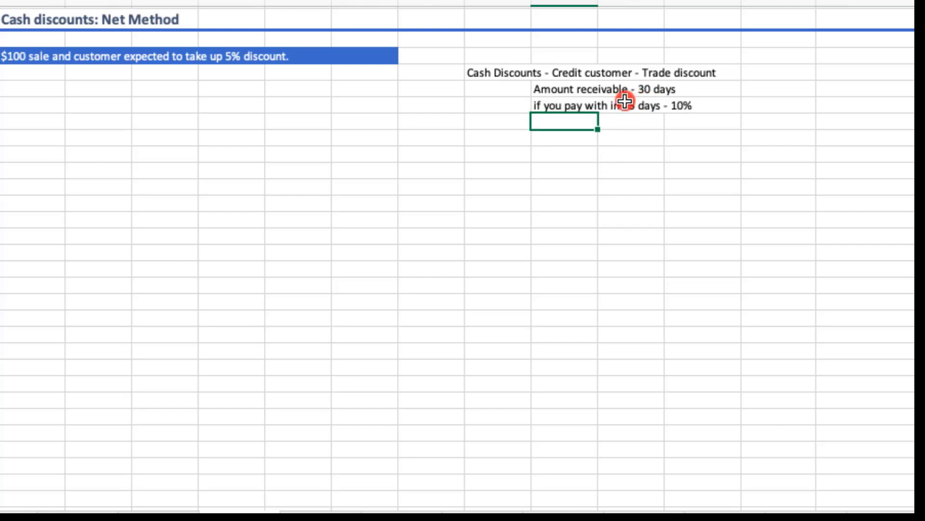
drag(541, 107, 679, 105)
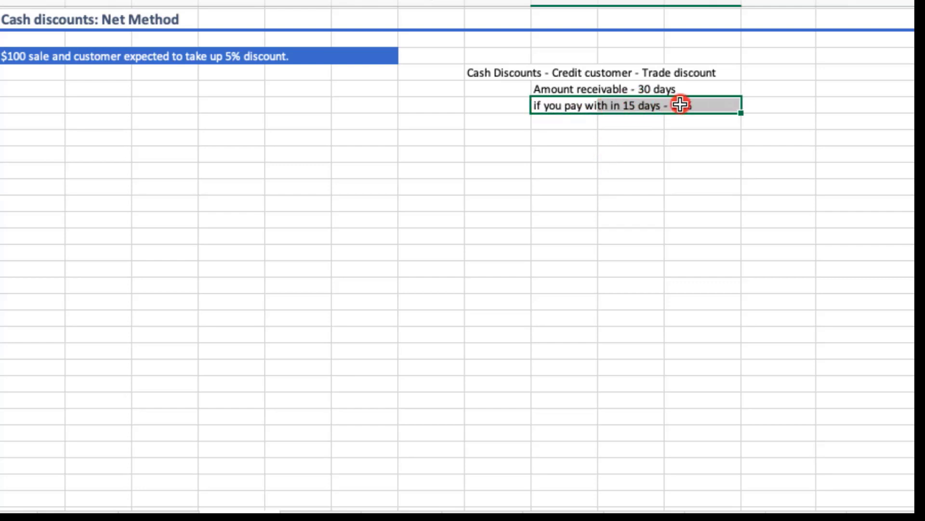
key(ctrl+b)
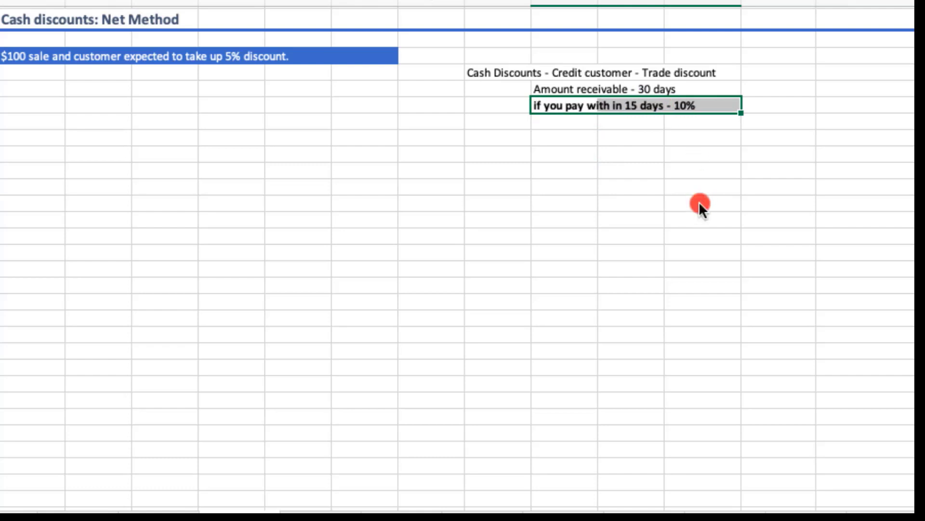
click(585, 161)
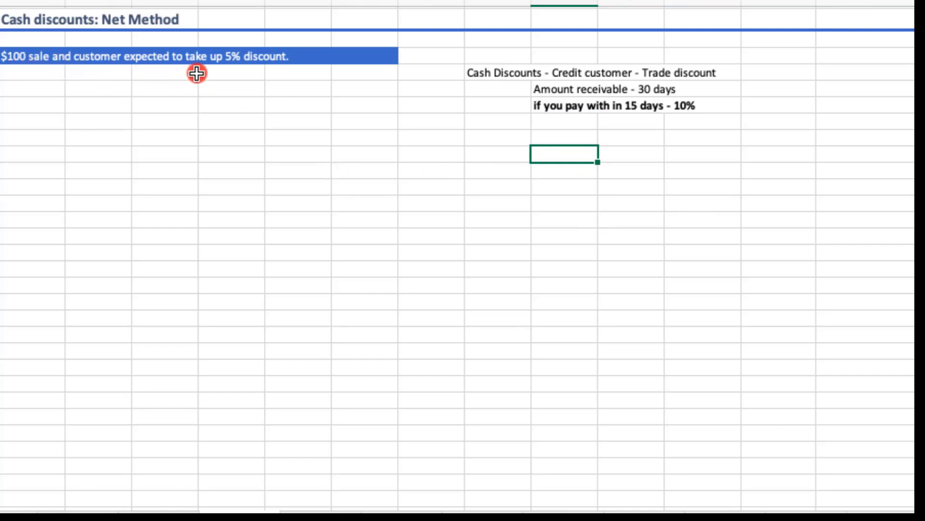
Enter the label "Sales" two rows below the blue banner, with the amount 100 in C109.
click(78, 104)
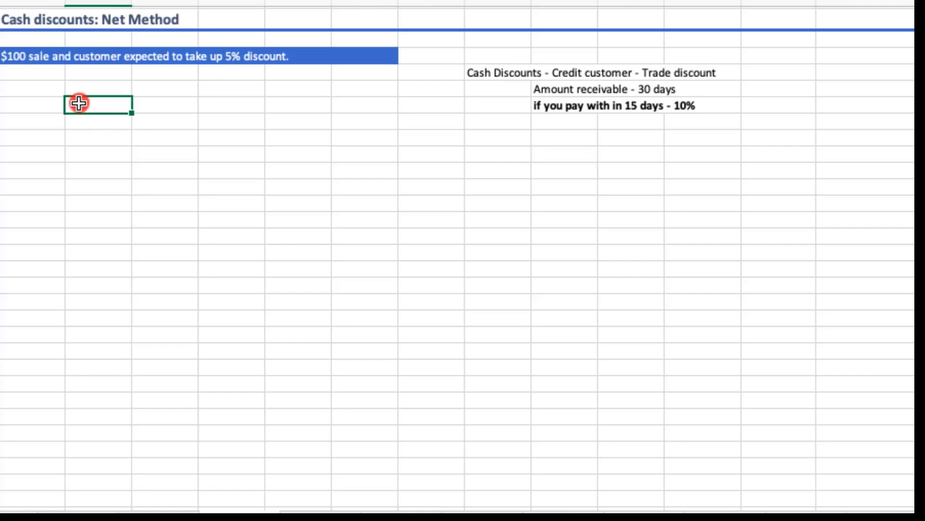
click(79, 89)
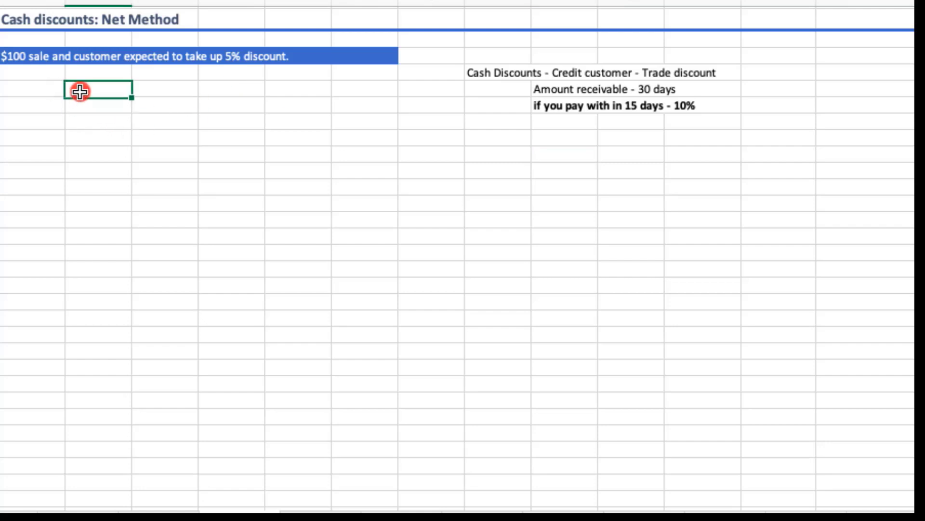
text(Sales)
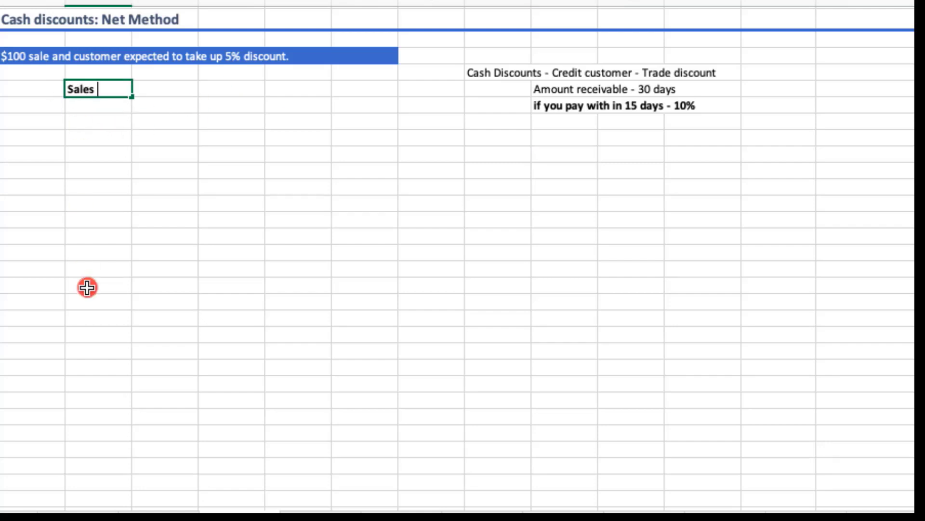
key(Tab)
text(100)
key(Return)
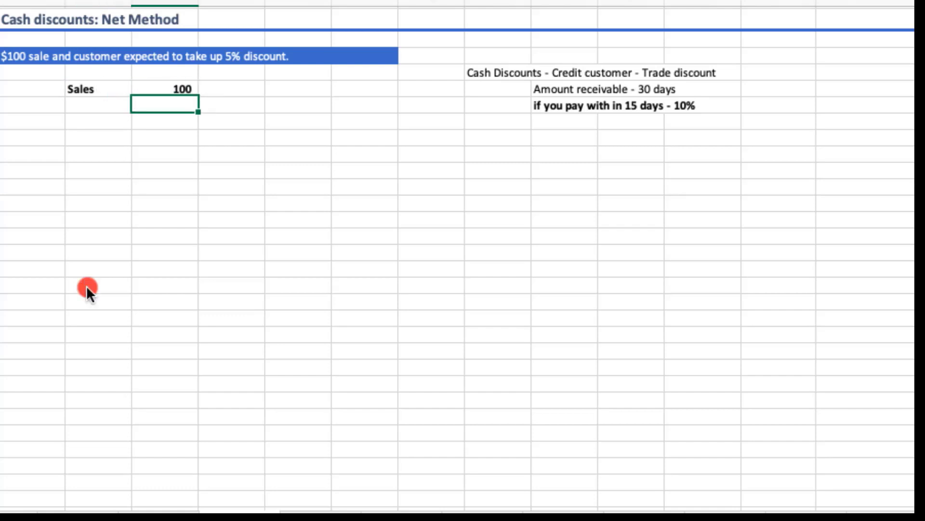
Add a "Trade discount" row under Sales and calculate its amount with =C109*0.05.
key(Left)
text(T)
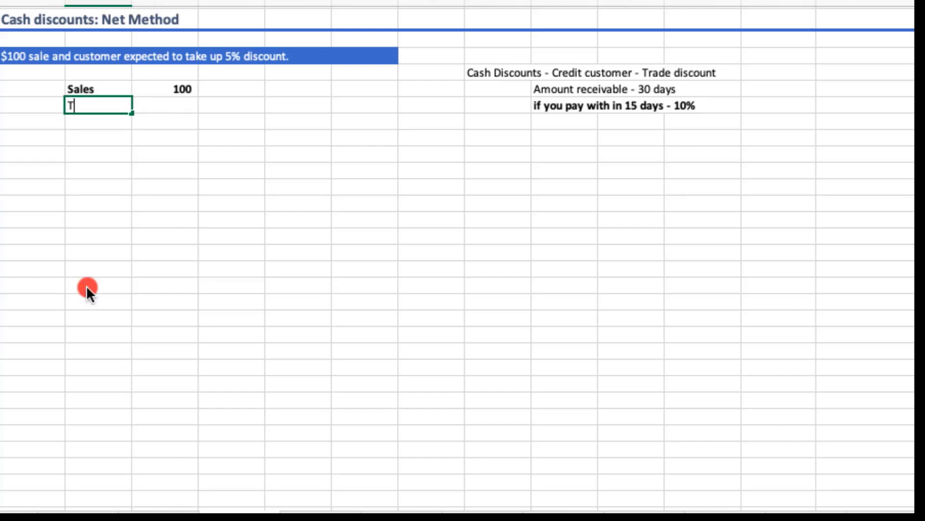
text(rade discount)
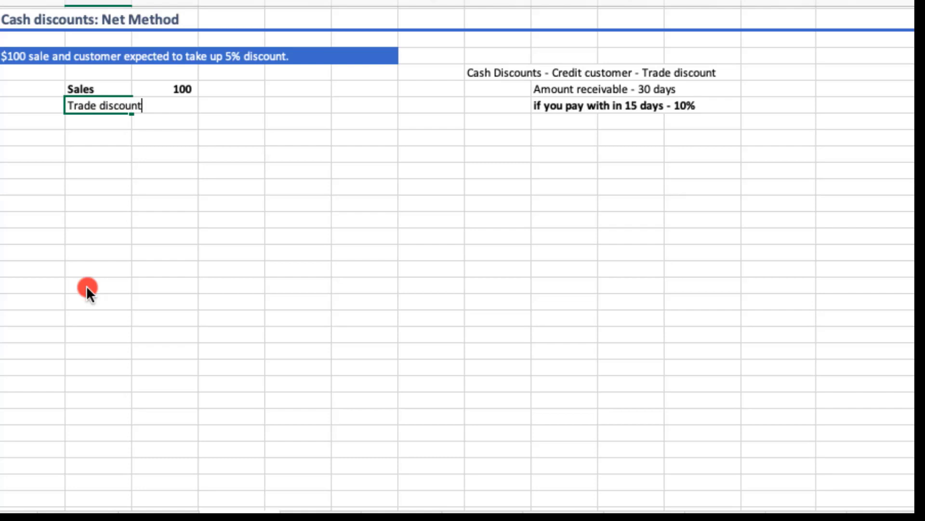
key(Tab)
text(=)
key(Up)
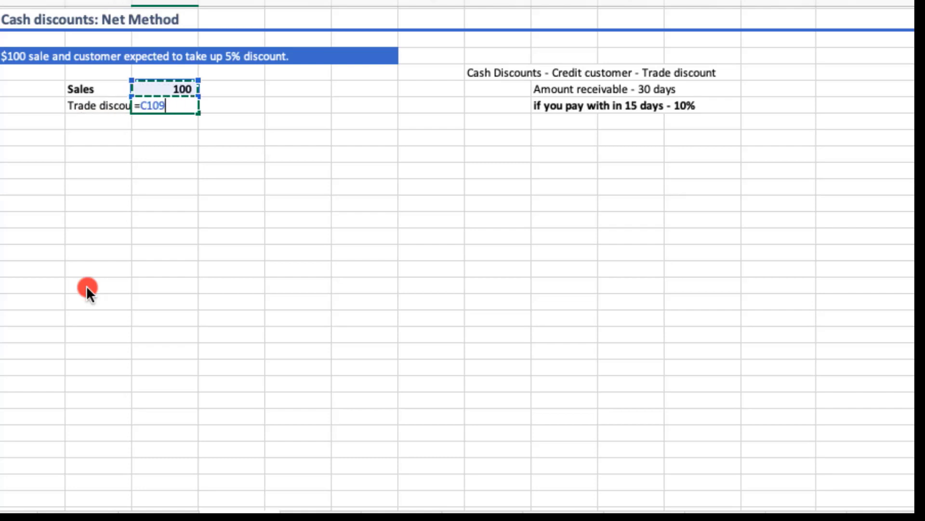
text(*0.05)
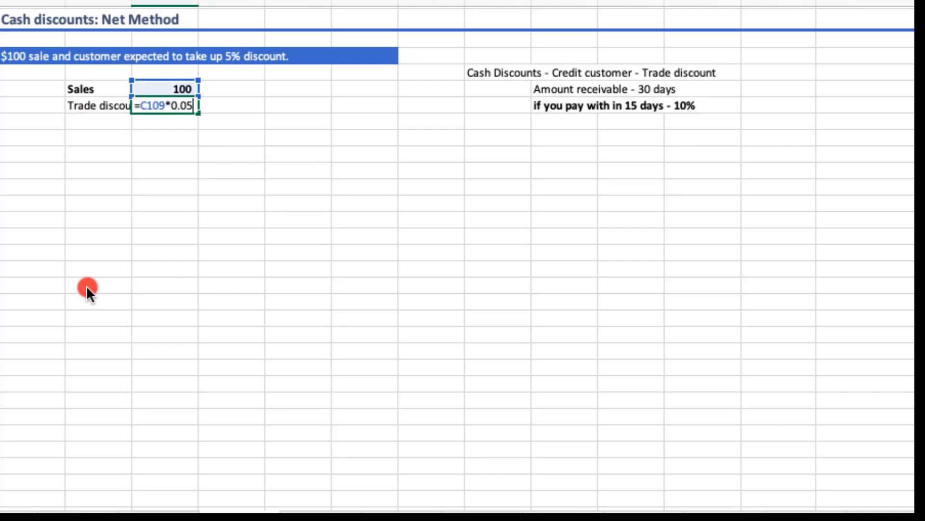
key(Return)
Add a "Receivable" row under Trade discount and calculate its amount as Sales minus the trade discount.
key(Left)
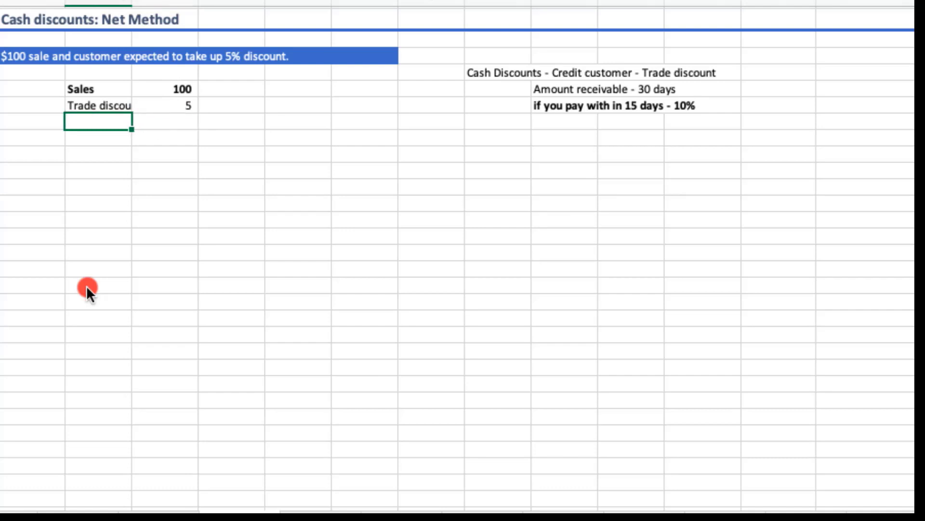
text(Receivable)
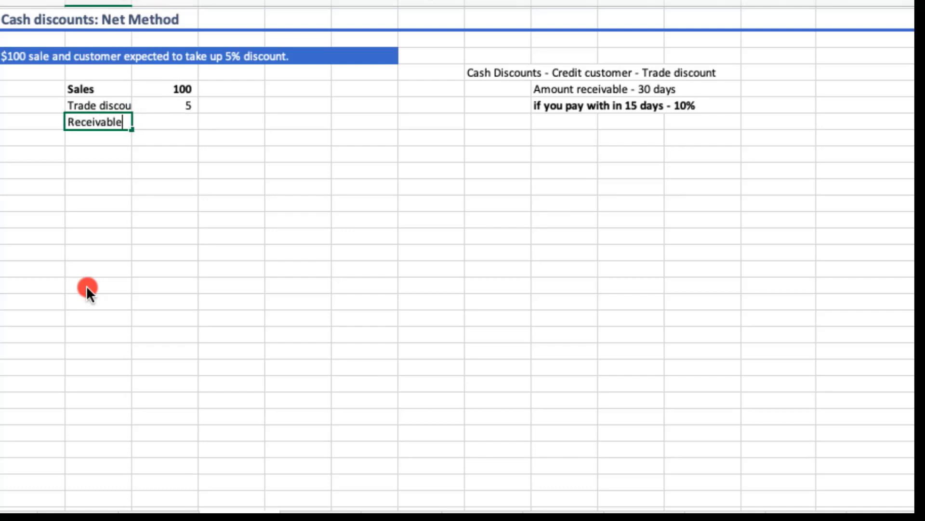
key(Tab)
text(=)
key(Up)
key(Up)
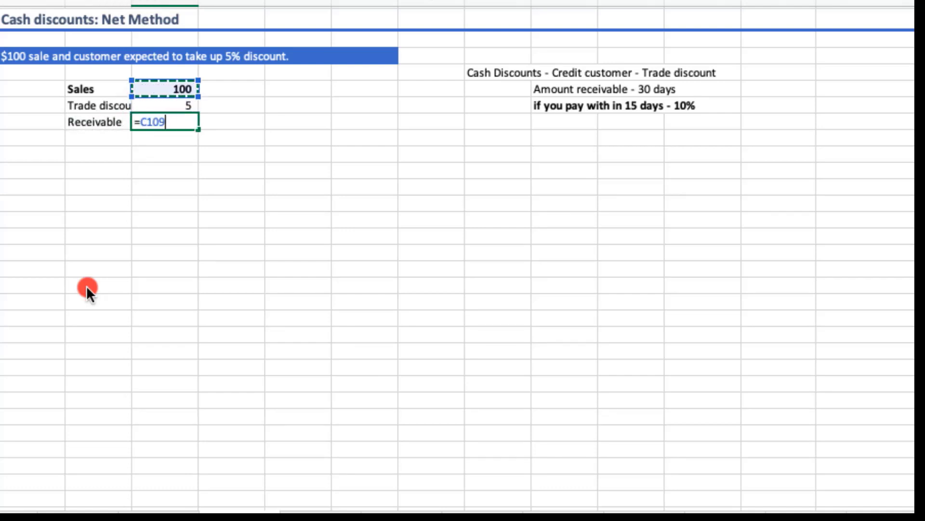
text(-)
key(Up)
key(Return)
key(Down)
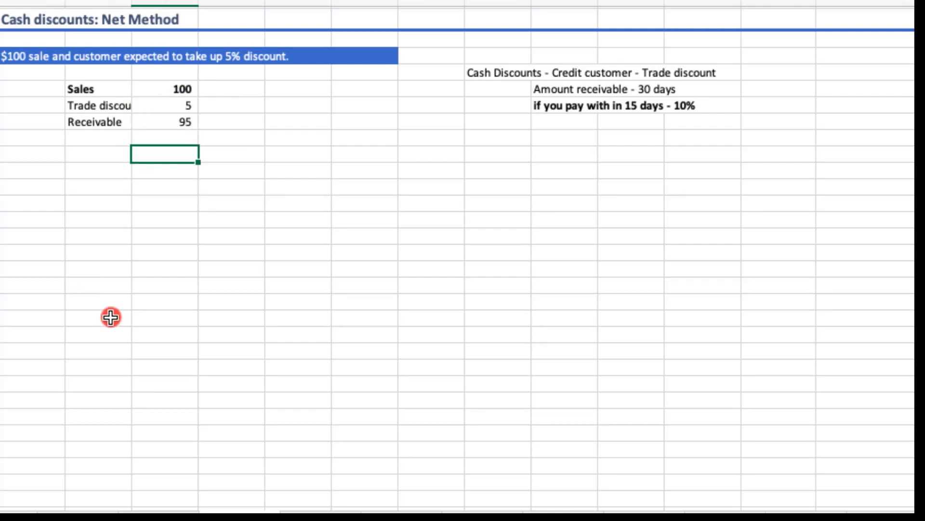
Make the Receivable label and its amount bold.
click(256, 324)
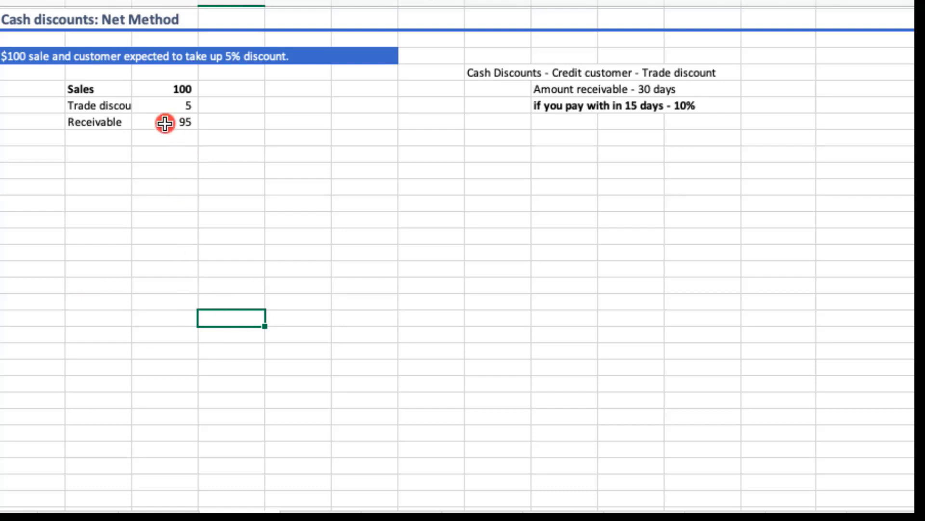
drag(94, 120, 160, 123)
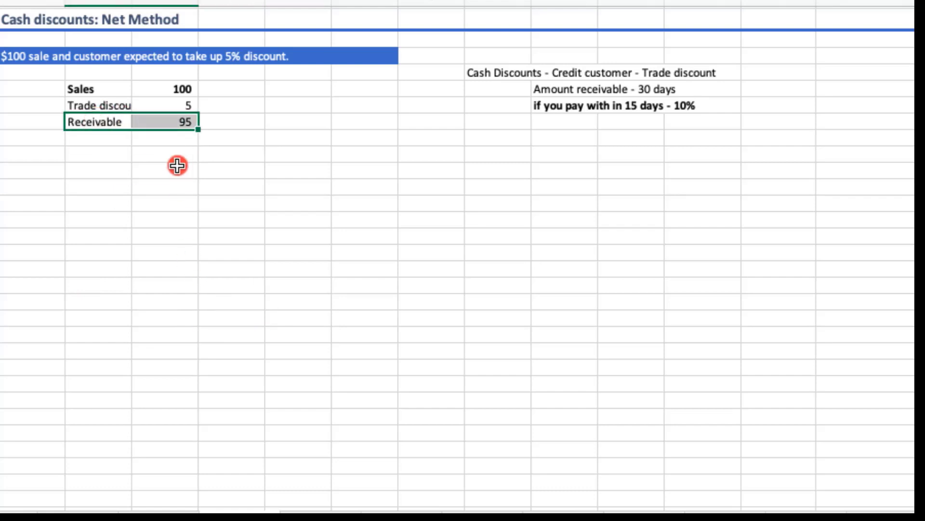
key(ctrl+b)
Enter the note "Cash discount 10% - (Credit period 30 days, if 15 days)" two rows below the Receivable label.
click(102, 154)
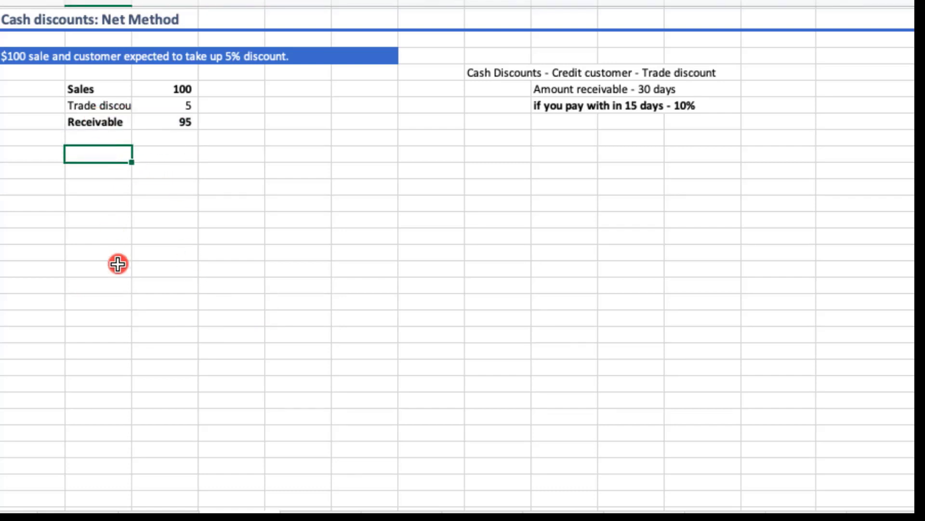
text(Sett)
key(BackSpace)
key(BackSpace)
key(BackSpace)
key(BackSpace)
text(Cash discount )
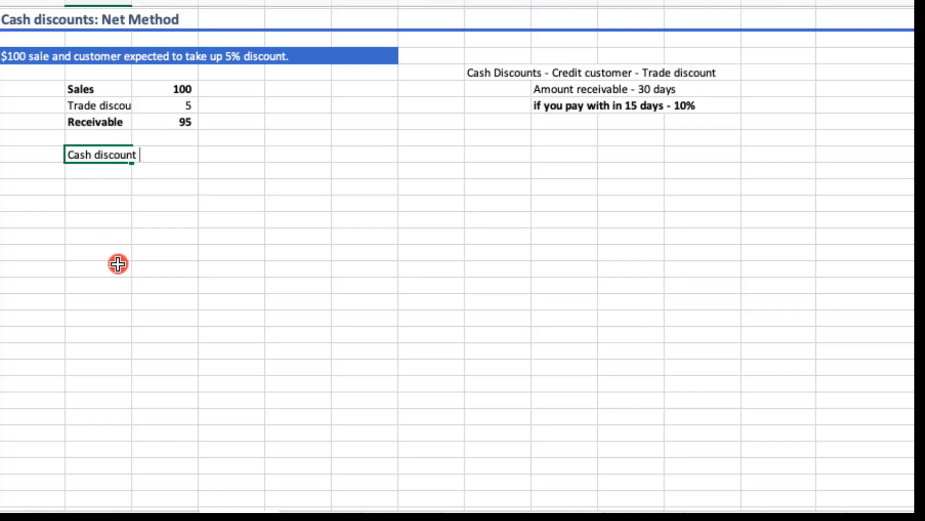
text(10% - (Normal)
key(BackSpace)
key(BackSpace)
key(BackSpace)
key(BackSpace)
key(BackSpace)
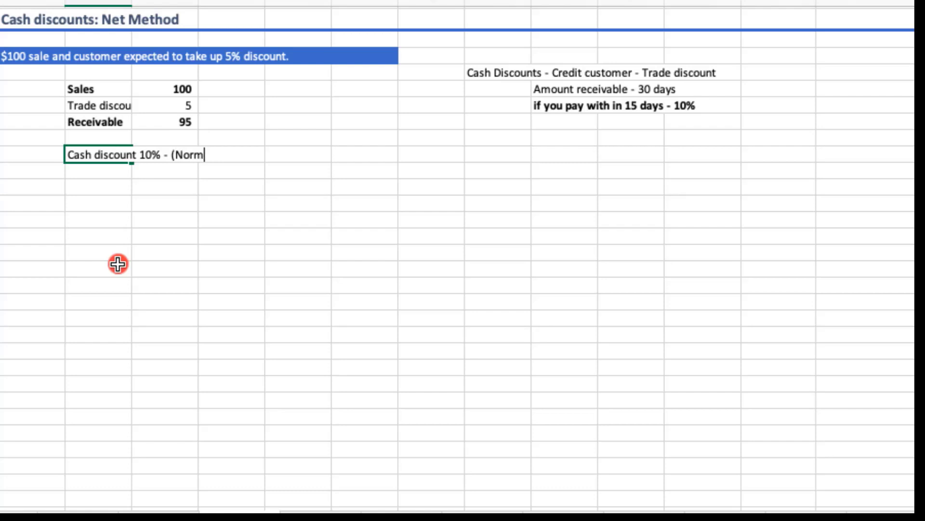
text(reidt)
key(BackSpace)
key(BackSpace)
key(BackSpace)
text(ef)
text(it period)
text( 30 )
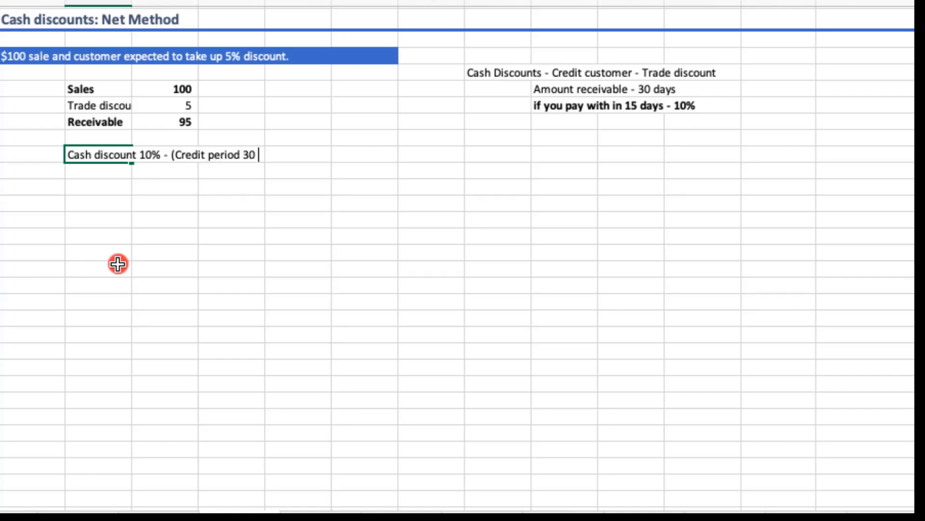
text(days, if 15 day)
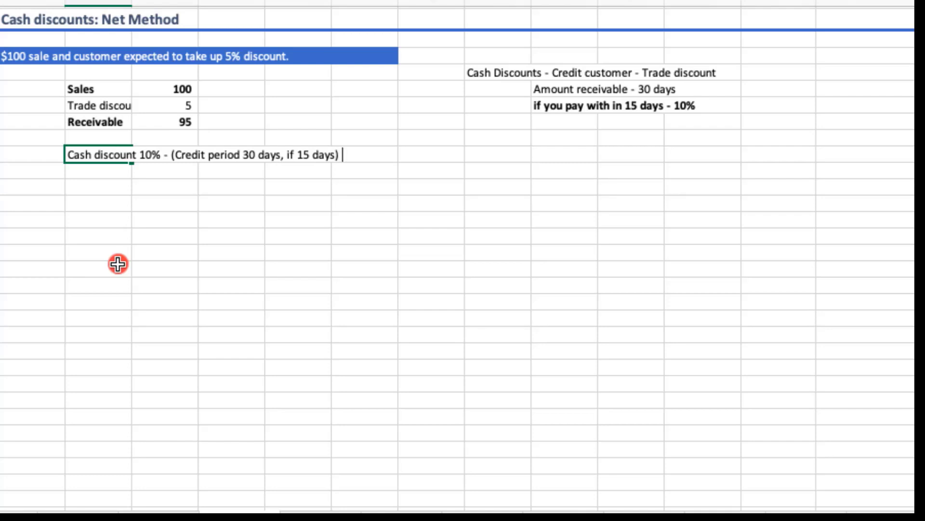
text(s))
key(Return)
Enter a bold "Today" label two rows below the cash discount note.
click(73, 190)
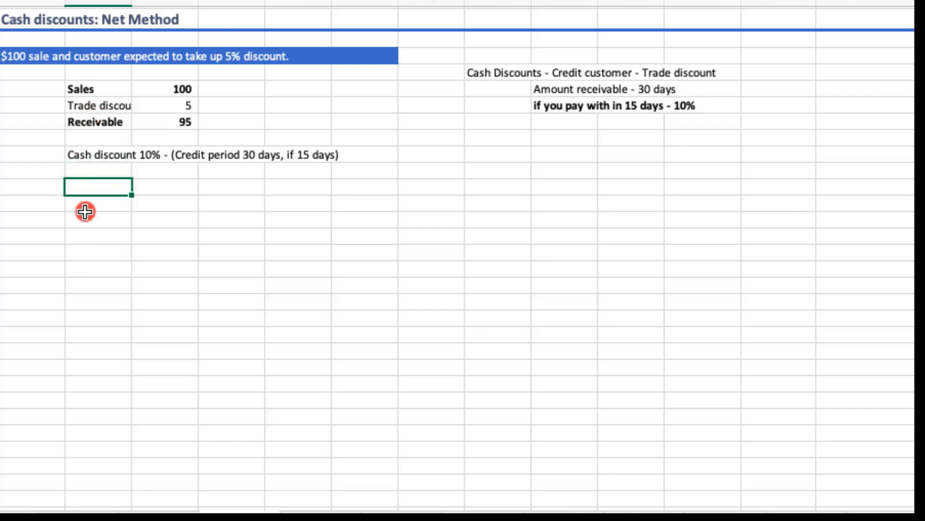
text(Today)
key(Tab)
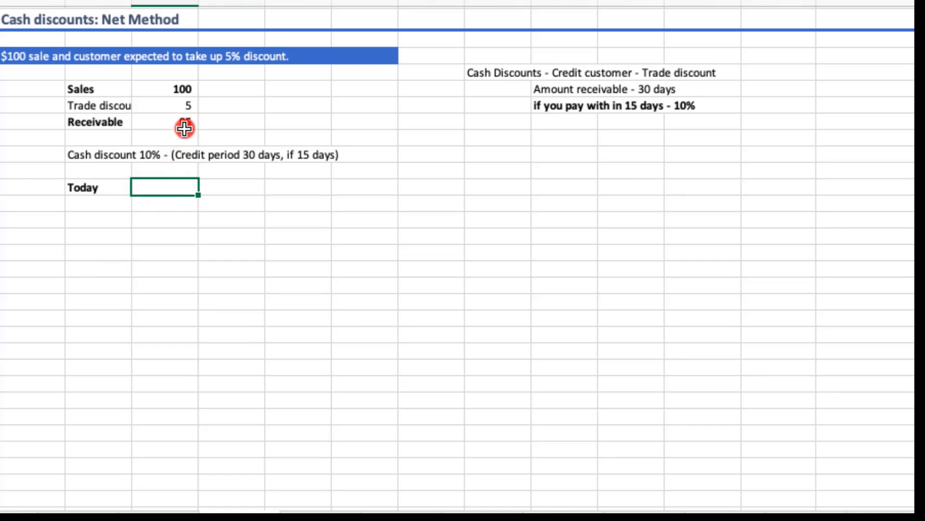
click(188, 104)
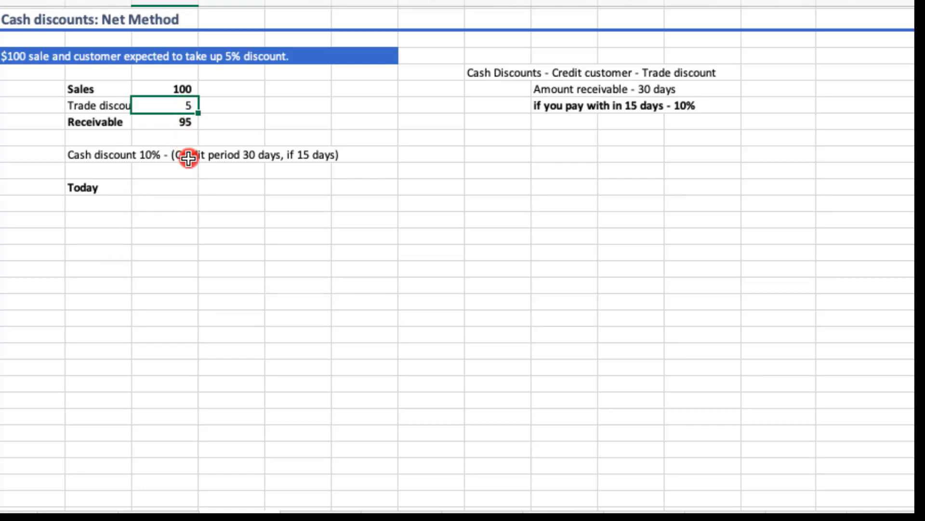
drag(88, 124, 171, 122)
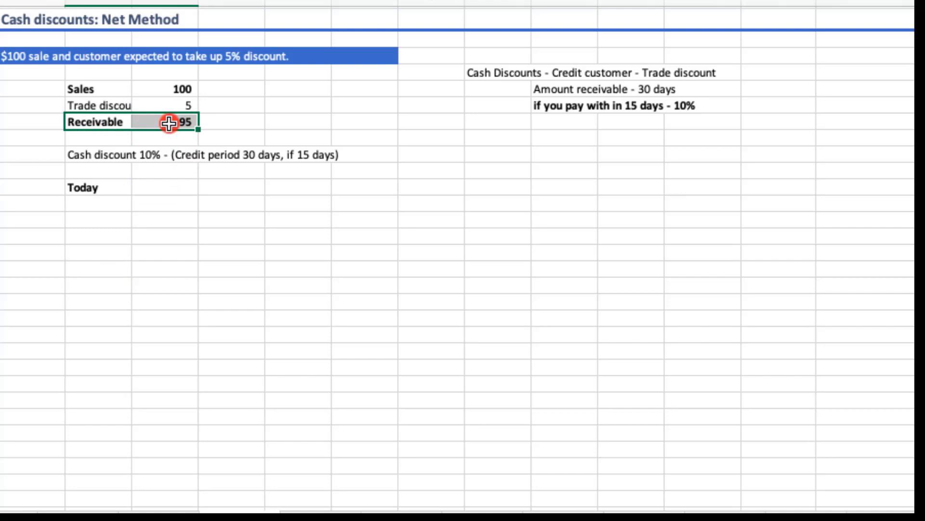
click(182, 274)
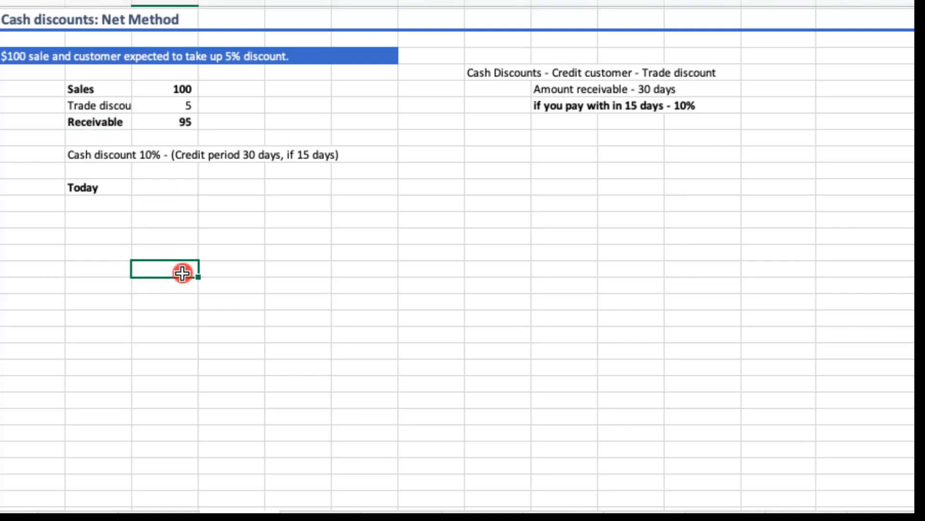
click(99, 188)
Move the cash discount note to the same row under the "Cash Discounts - Credit customer" notes and make it bold and italic.
drag(85, 157, 381, 157)
key(ctrl+c)
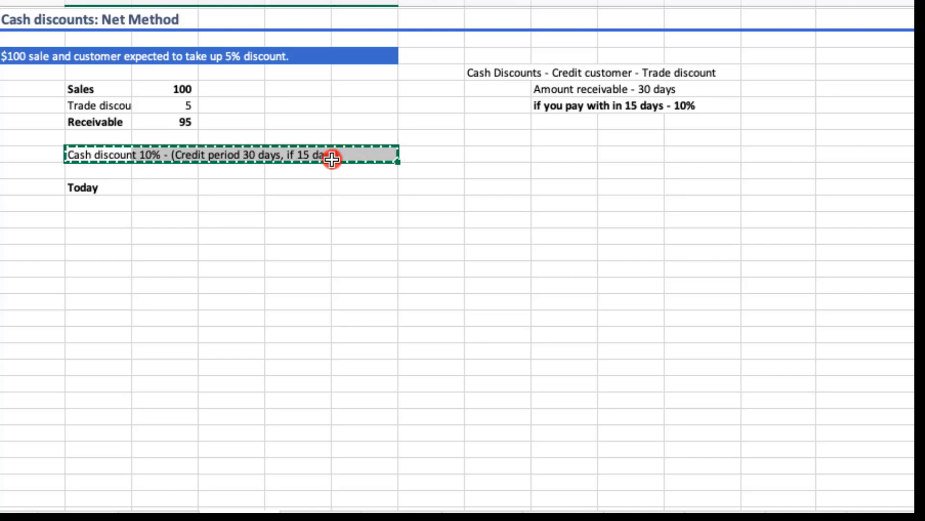
click(478, 151)
key(ctrl+v)
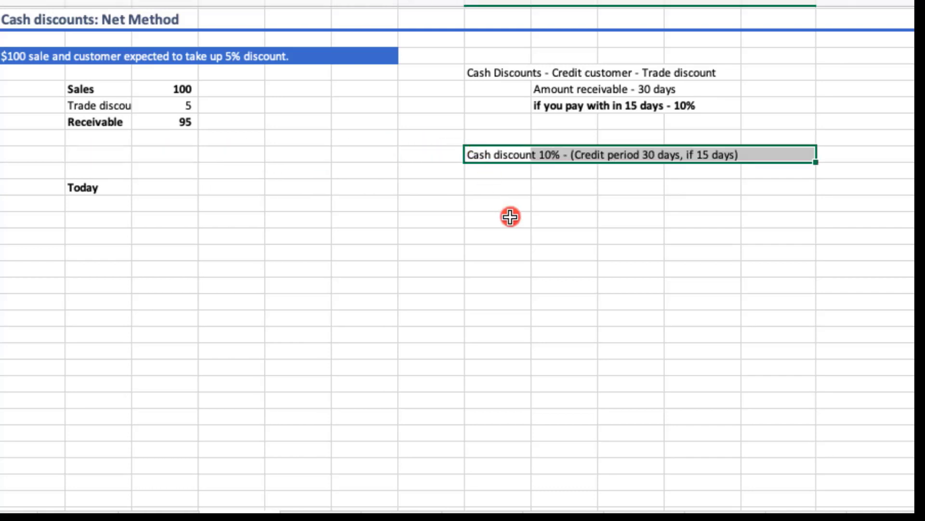
key(ctrl+b)
key(ctrl+i)
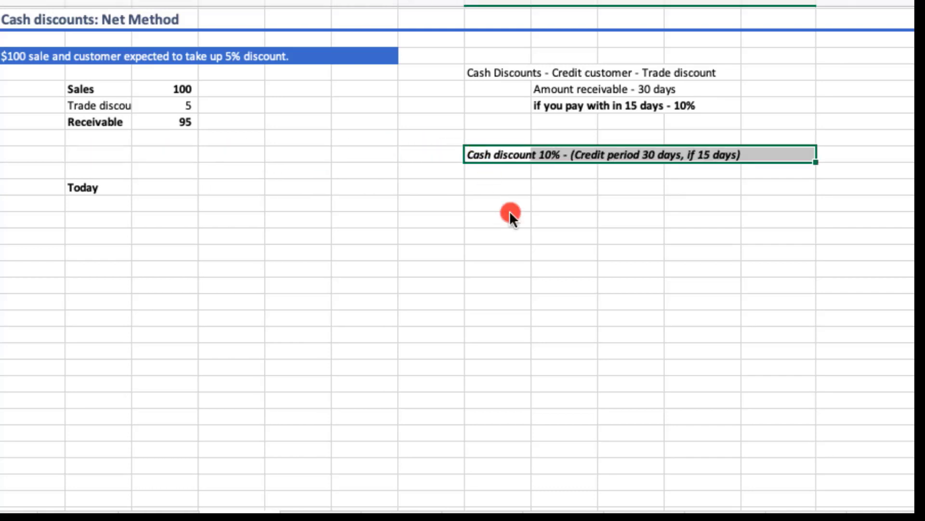
Add a "Cash discount" row directly under Receivable and calculate its amount with =C111*0.10.
click(89, 139)
text(Cash discount)
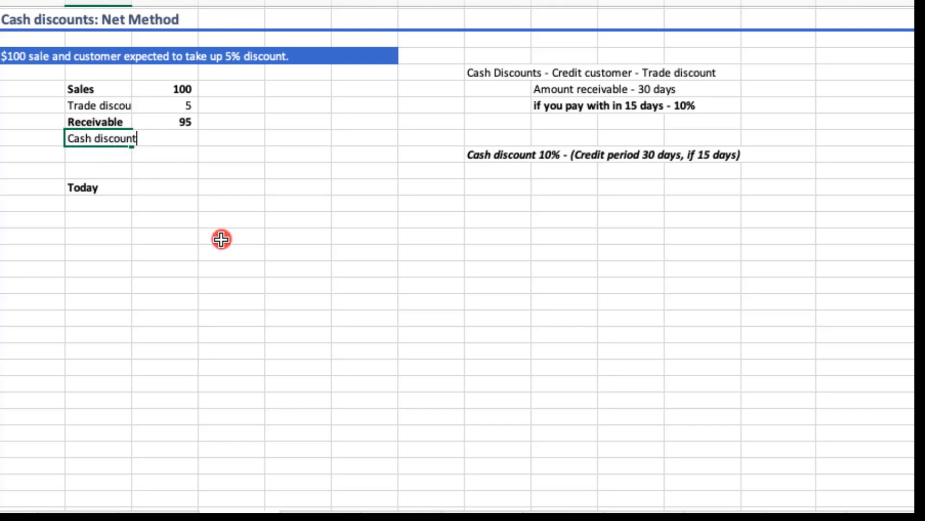
key(Tab)
text(=)
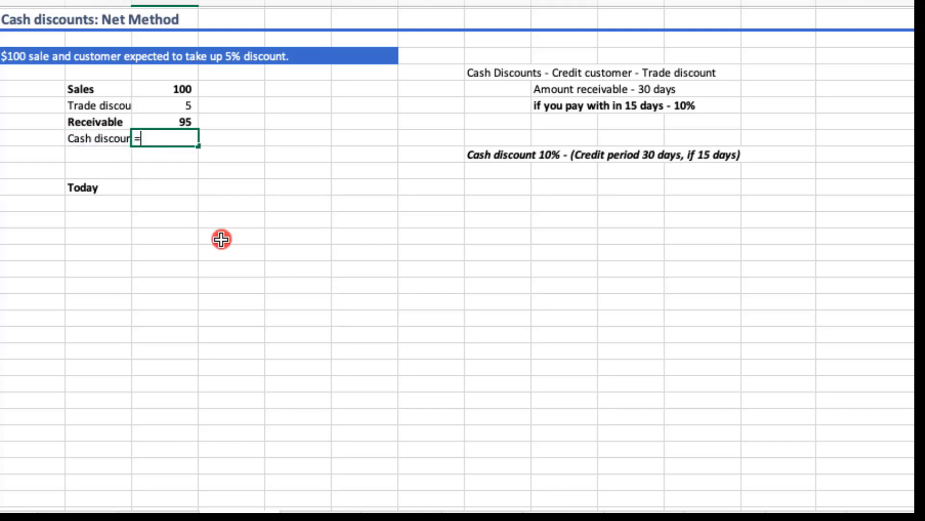
key(Up)
text(*0.10)
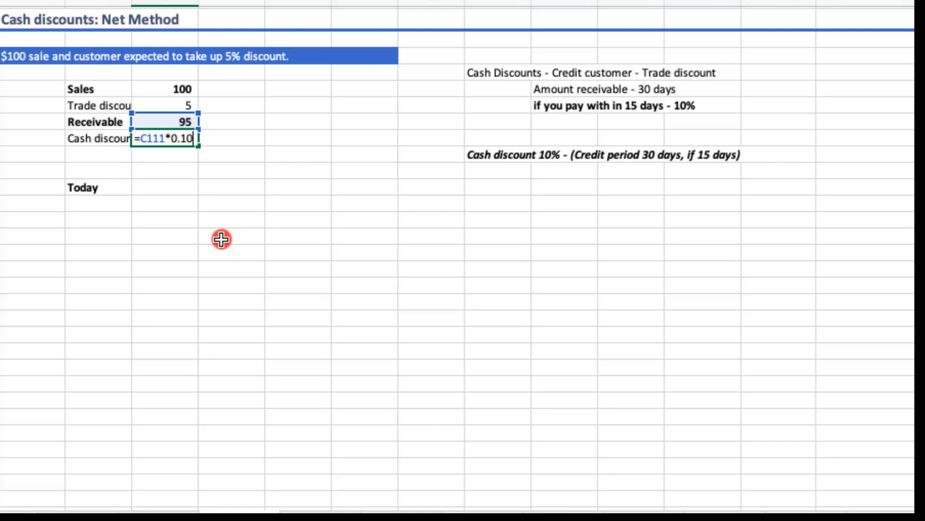
key(Return)
key(Up)
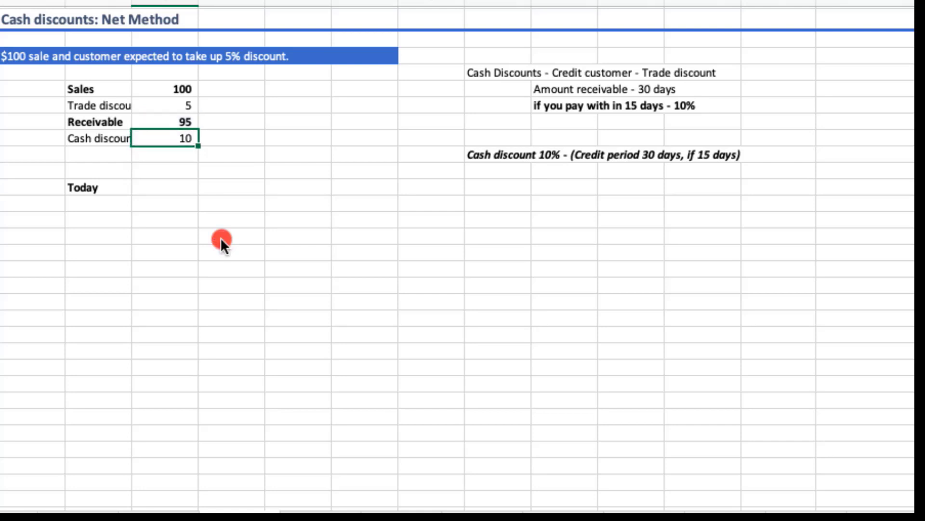
Add a "Cash" row under Cash discount and calculate its amount as Receivable minus the cash discount.
key(Down)
key(Left)
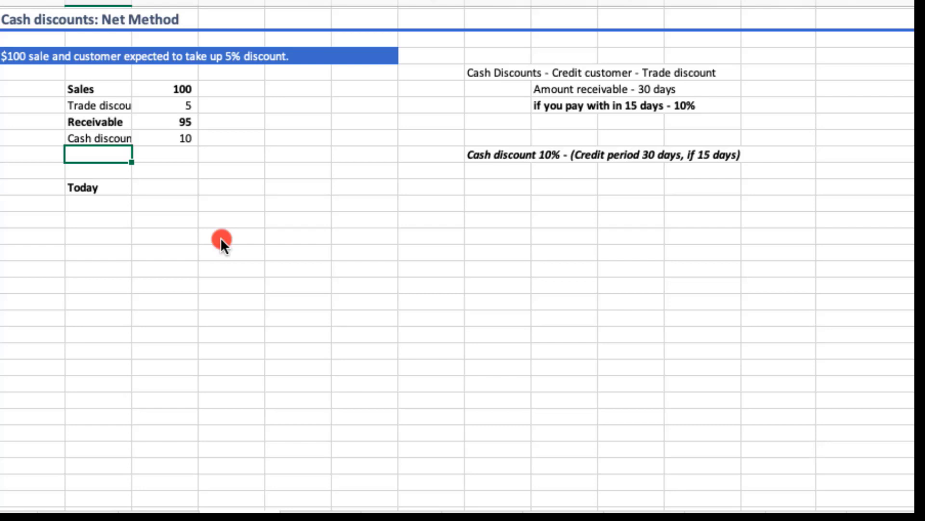
key(Right)
key(Left)
text(Cash)
key(BackSpace)
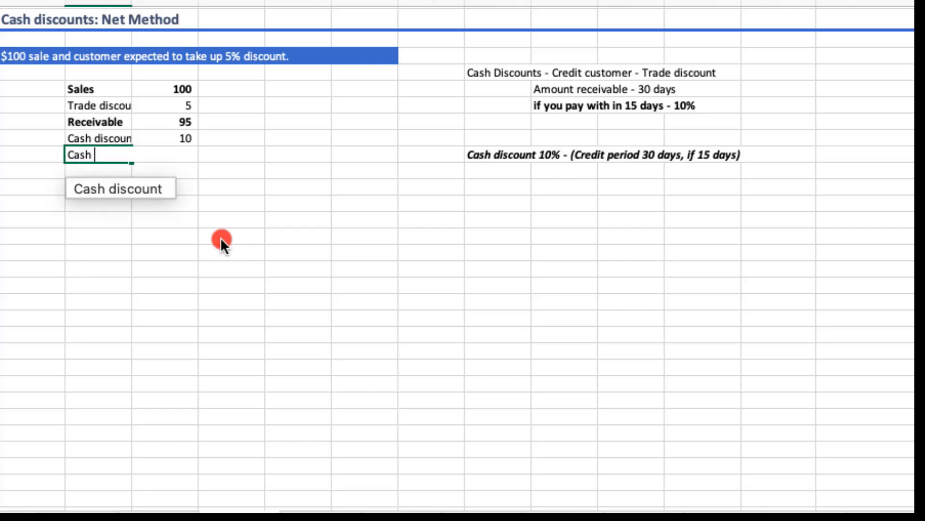
key(Tab)
text(=)
key(Up)
key(Up)
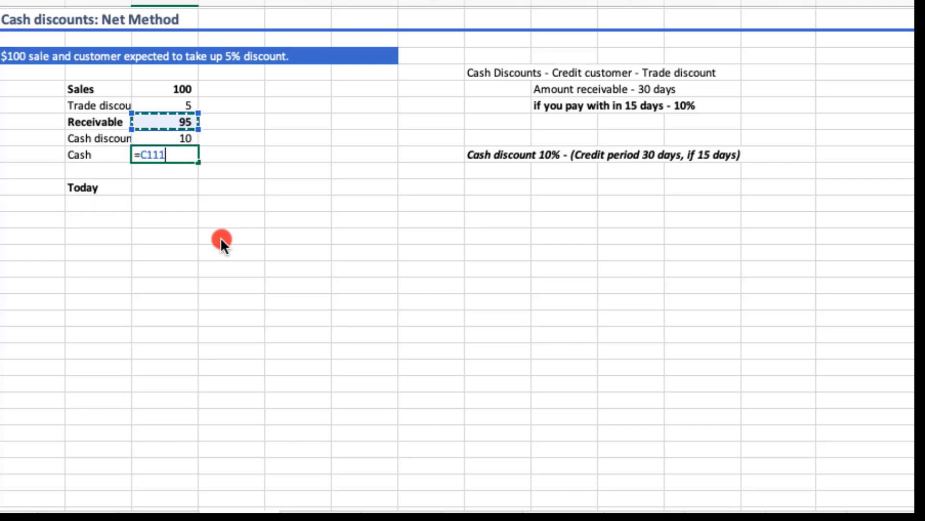
text(-)
key(Up)
key(Return)
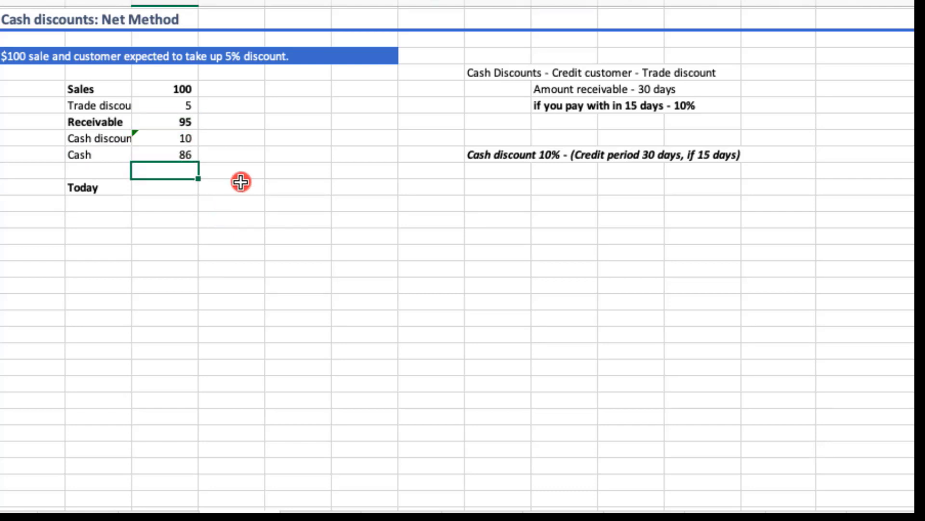
Make the Cash label and its amount bold.
click(241, 182)
drag(182, 153, 103, 155)
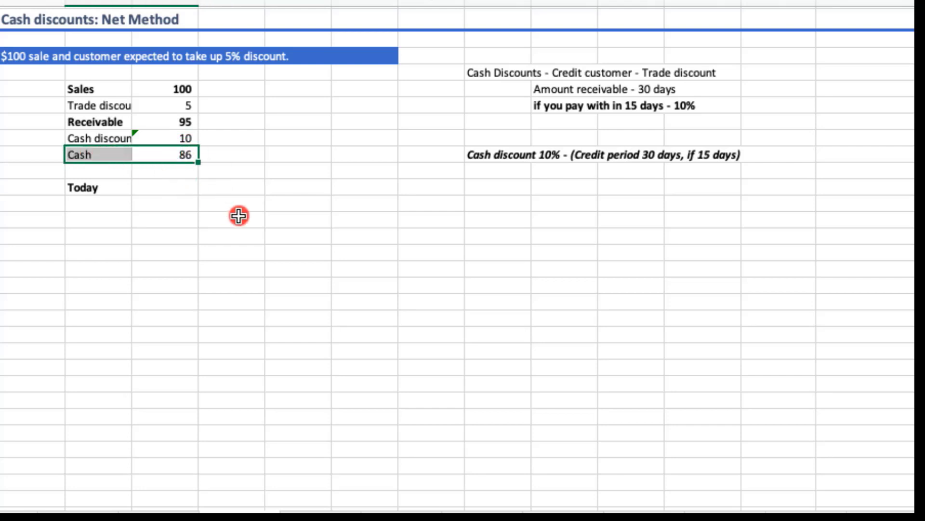
key(ctrl+b)
Annotate the Cash amount with "(With in 15 days)" and the Receivable amount with "(30 days)" in the adjacent column.
click(224, 153)
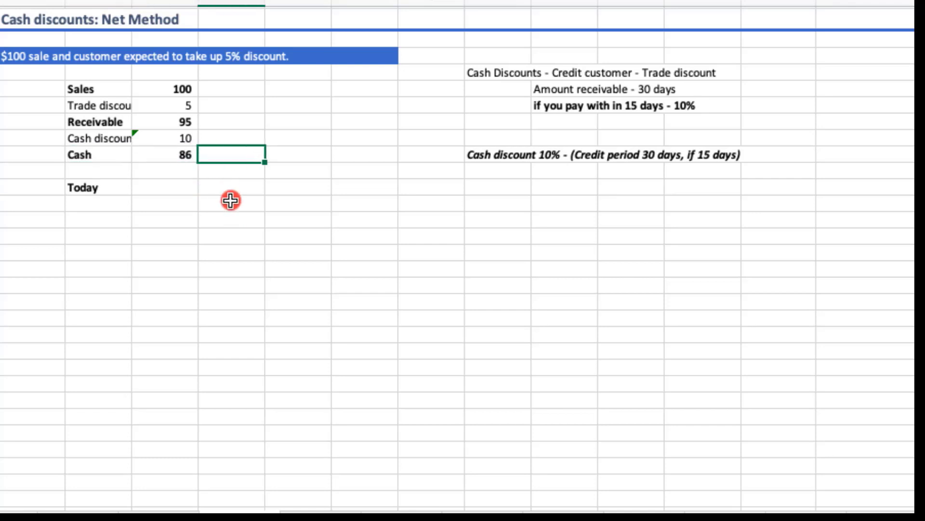
text((With in 15 days)
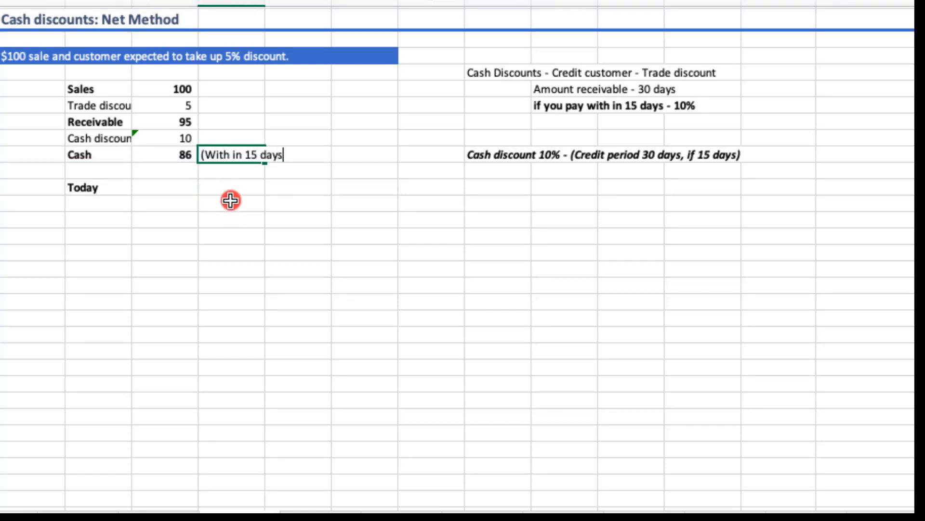
key(Up)
key(Up)
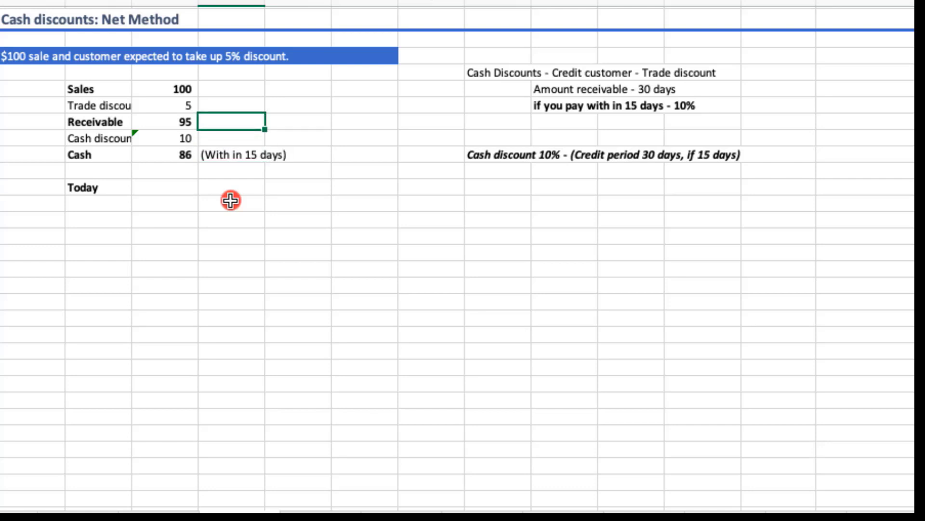
text(()
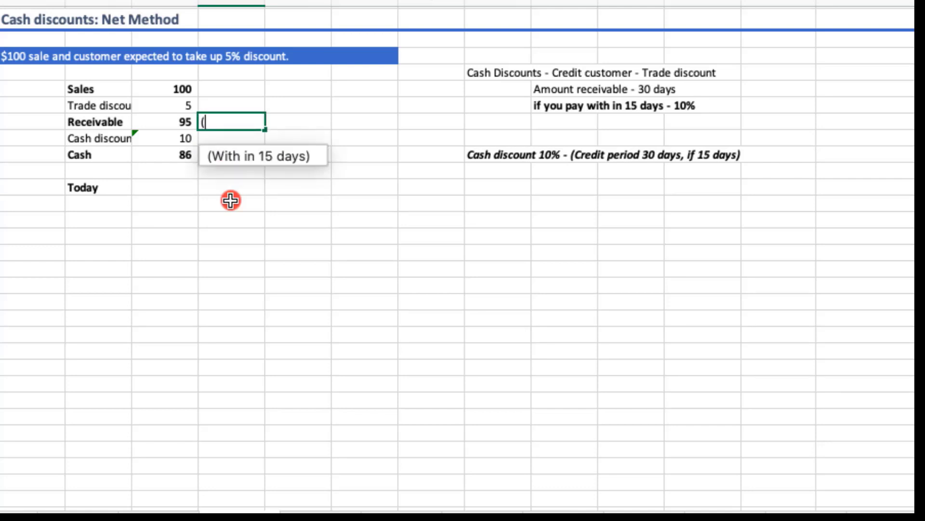
text(30 days))
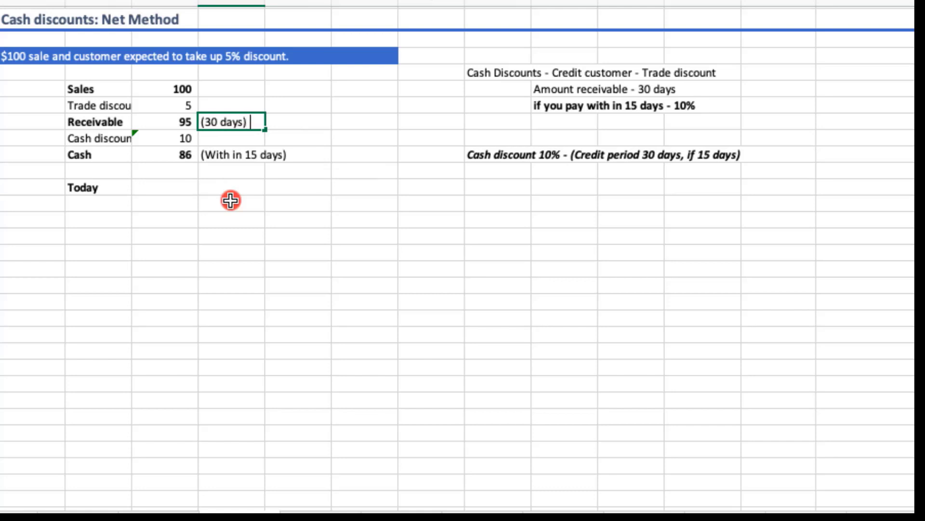
key(Return)
key(Down)
key(Up)
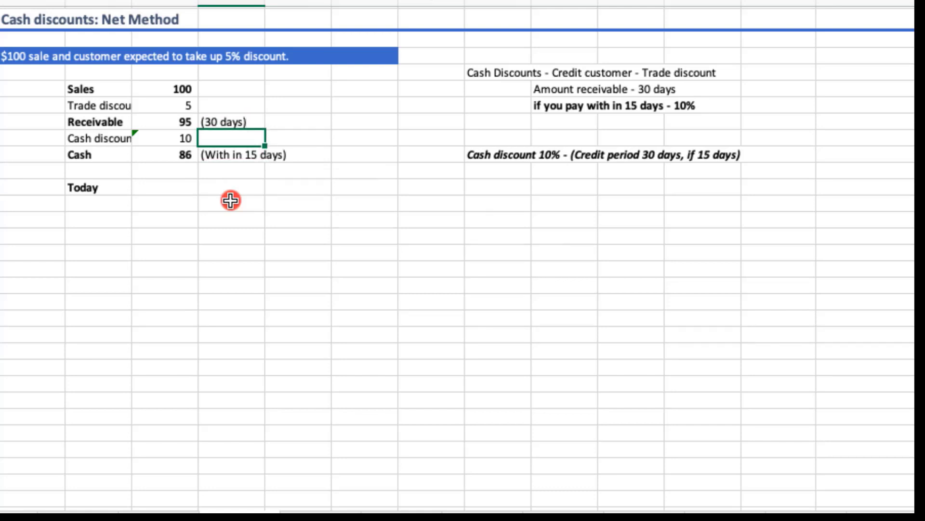
Make the "(30 days)" and "(With in 15 days)" annotations bold.
key(Up)
key(ctrl+b)
key(Down)
key(Down)
key(ctrl+b)
key(Down)
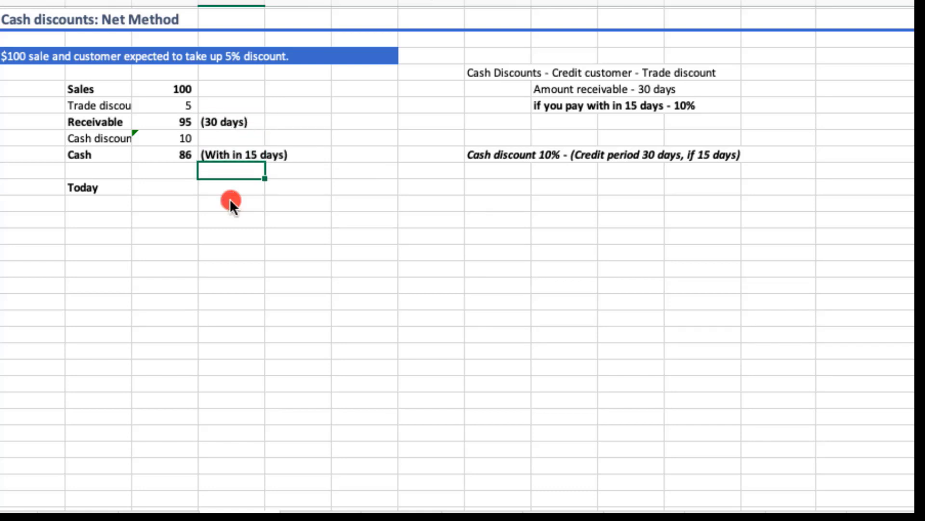
Fill the Cash discount label and its amount with light green.
key(Down)
key(Left)
key(Left)
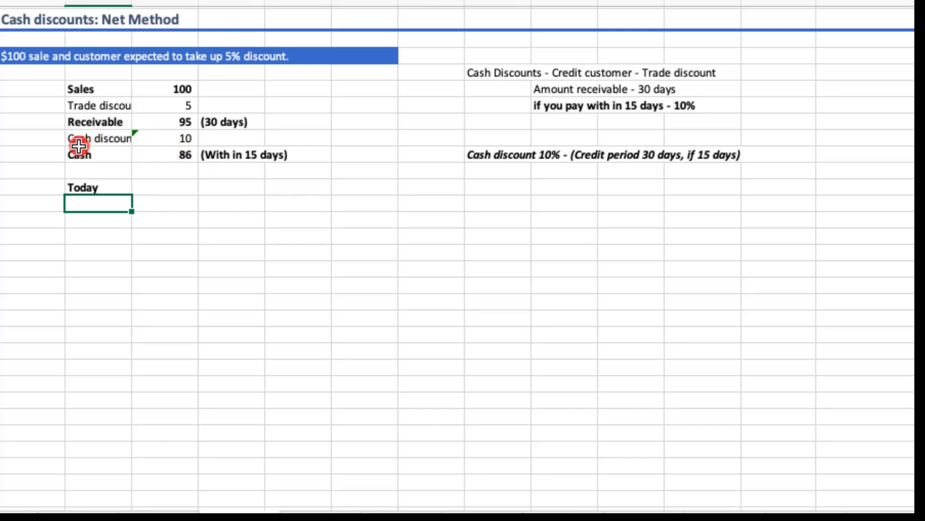
drag(72, 139, 180, 138)
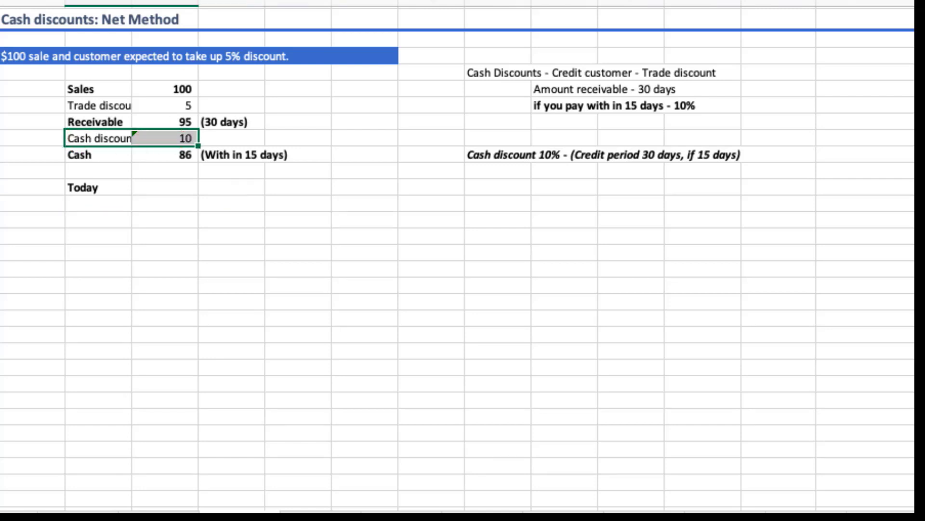
click(229, 139)
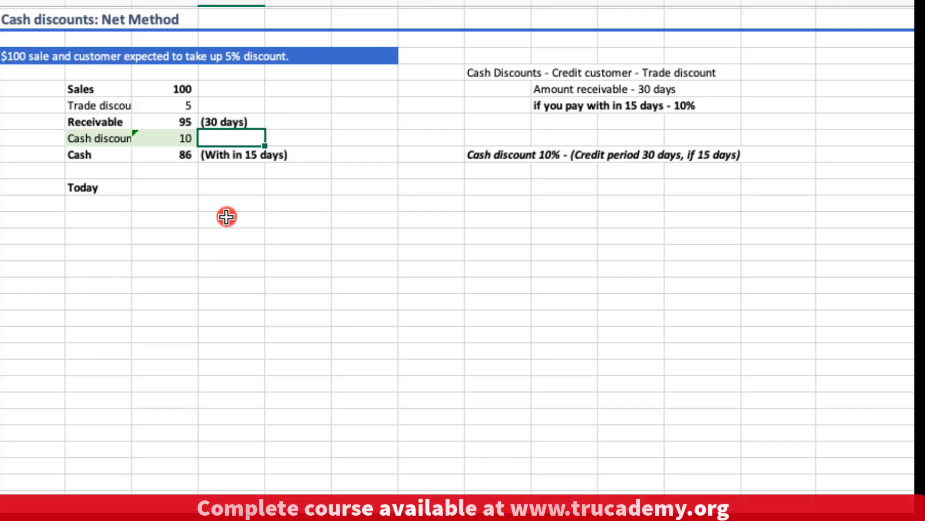
Delete the "Today" label below the calculation.
click(162, 216)
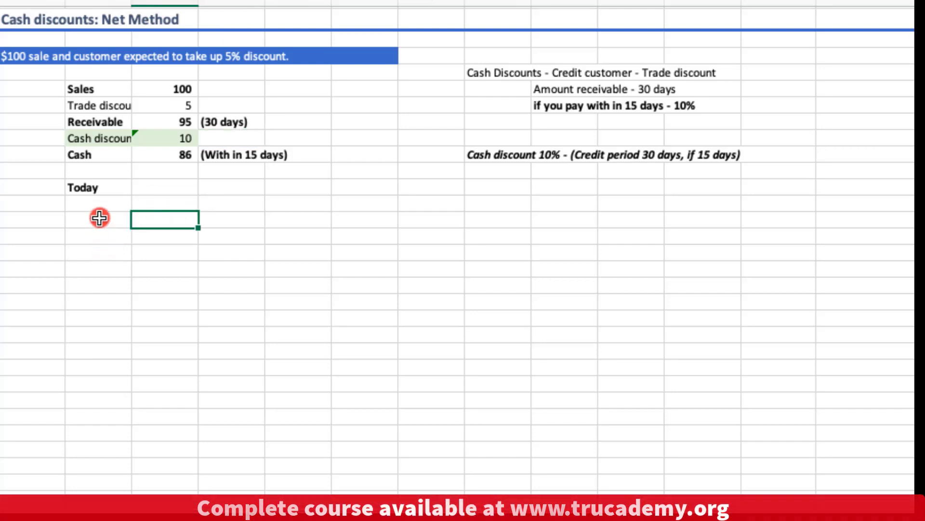
click(100, 202)
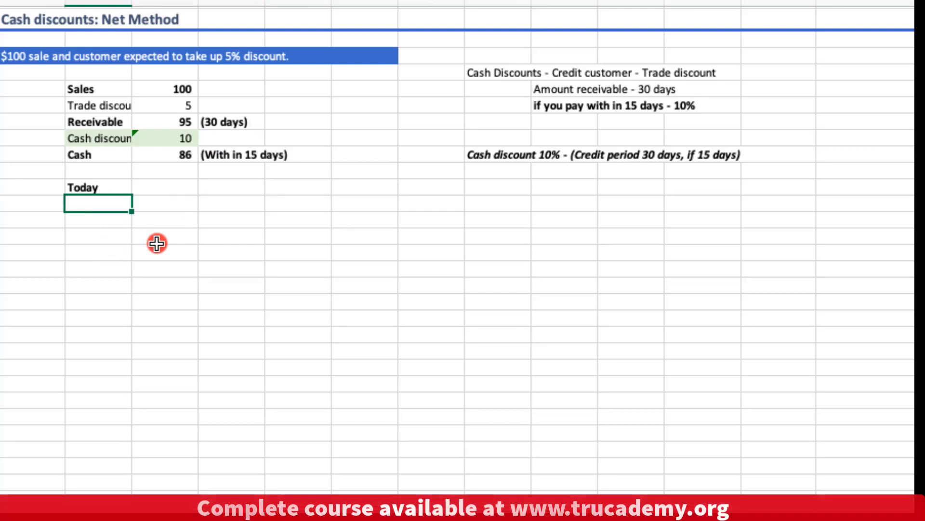
key(Up)
key(Delete)
key(Down)
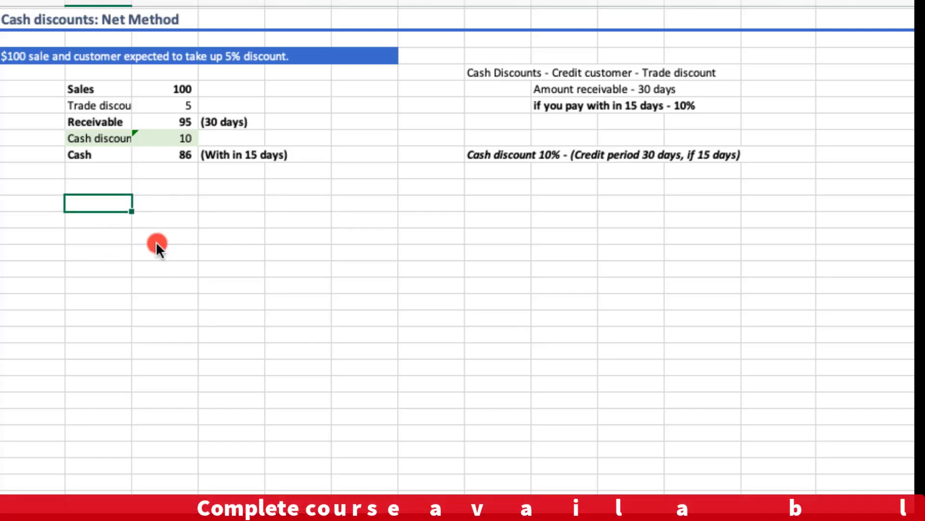
Add the headings "Net Method" and "Gross Method" side by side below the discount calculation, four columns apart.
text(Net Method)
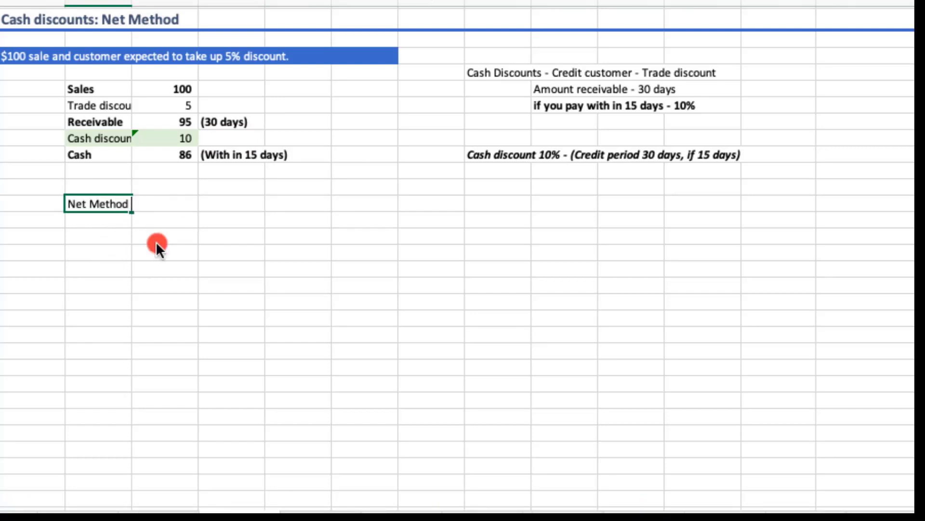
key(Right)
key(Right)
key(Right)
text(Gross)
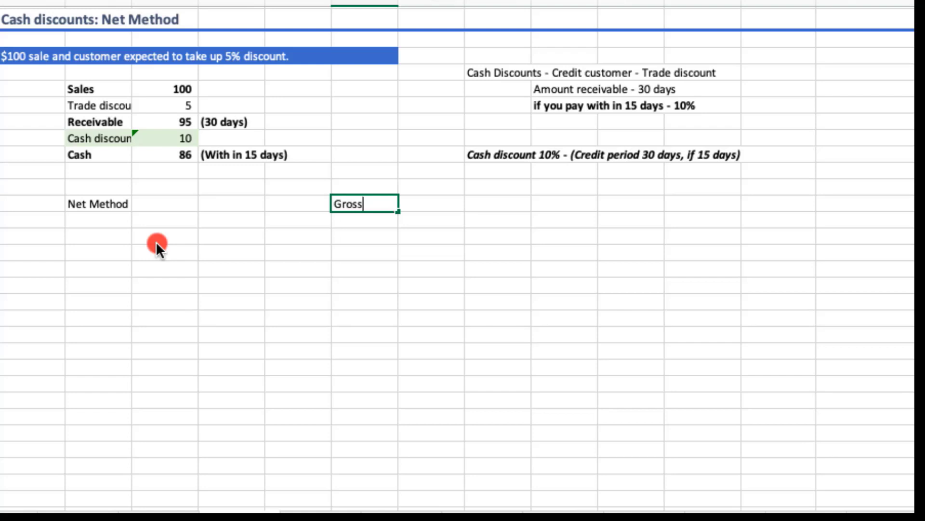
key(Return)
key(Up)
text(Gros)
key(BackSpace)
text(oss Method)
key(Return)
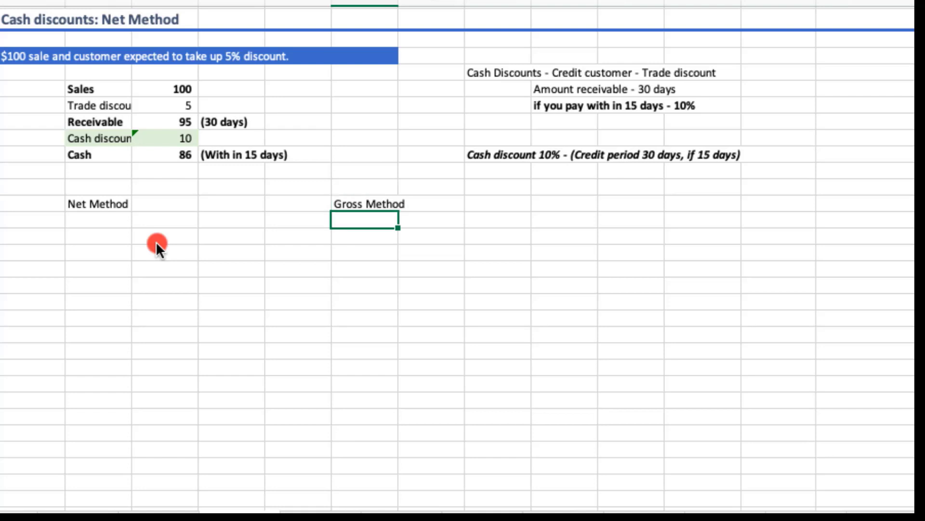
Enter the note "(Accepts the cash discount)" directly beneath the Net Method heading.
click(85, 221)
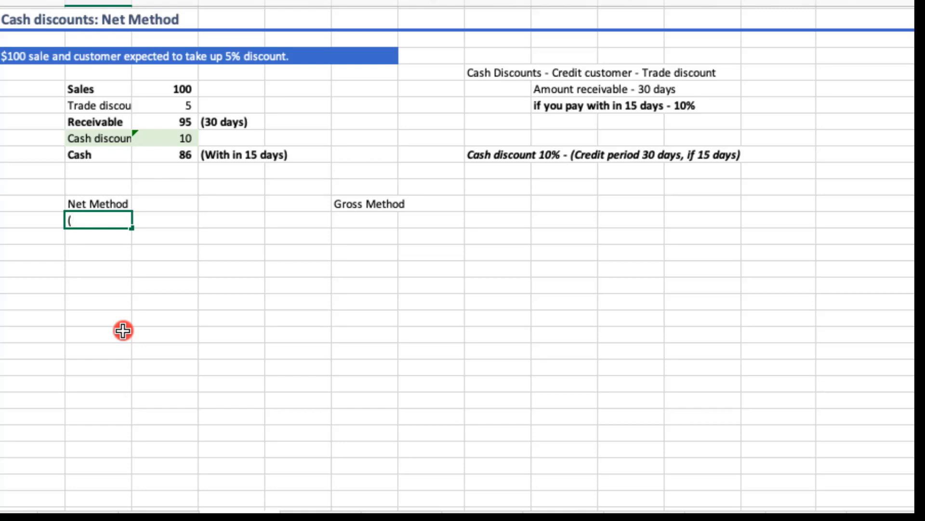
text((Accepts the cash disco)
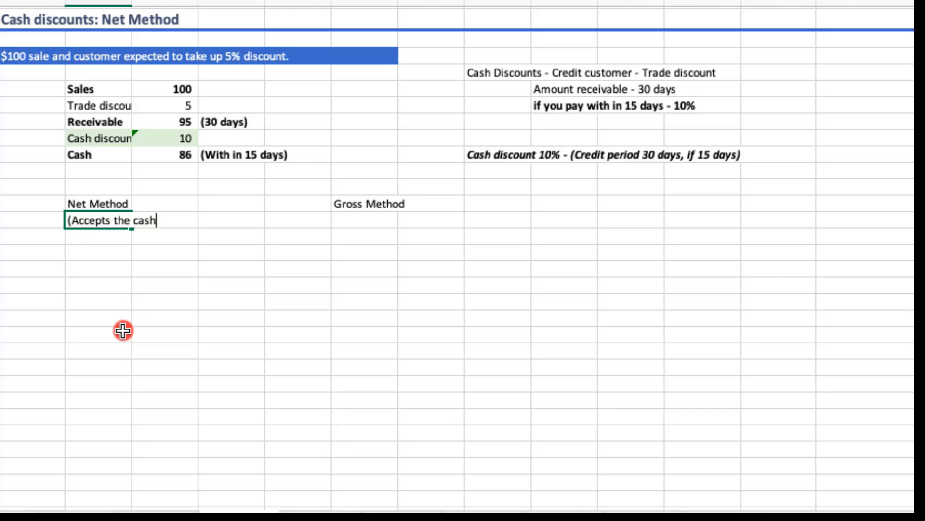
key(BackSpace)
text(count)
key(Return)
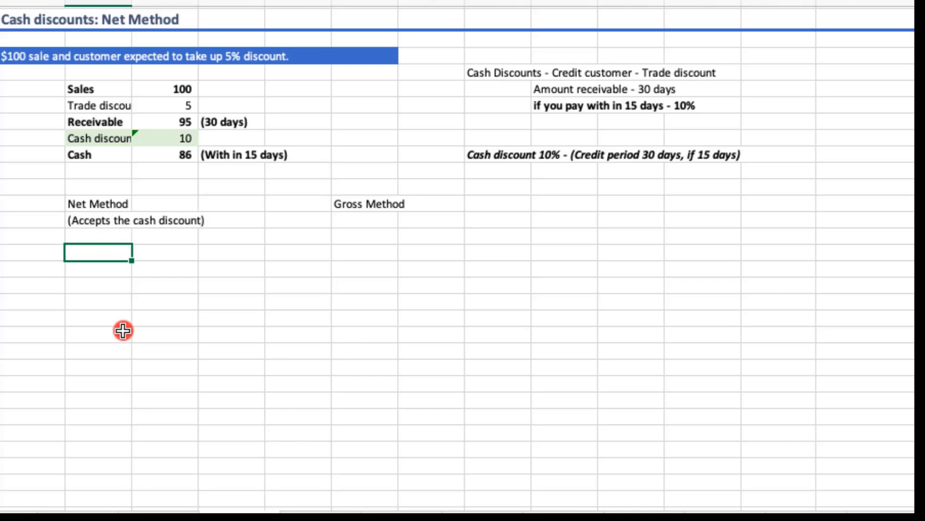
Enter the debit line "A/c Receivable Dr" under the Net Method note, with 86 two columns over.
drag(86, 149, 165, 151)
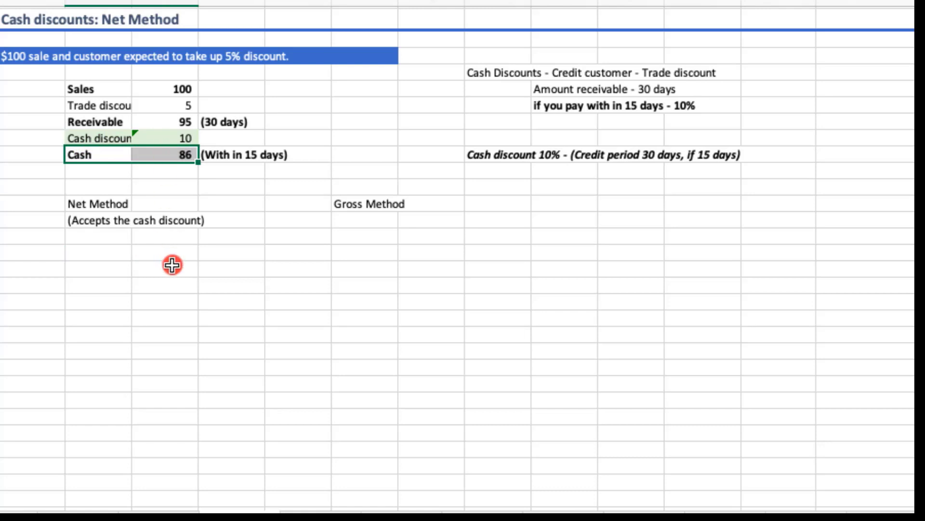
click(101, 251)
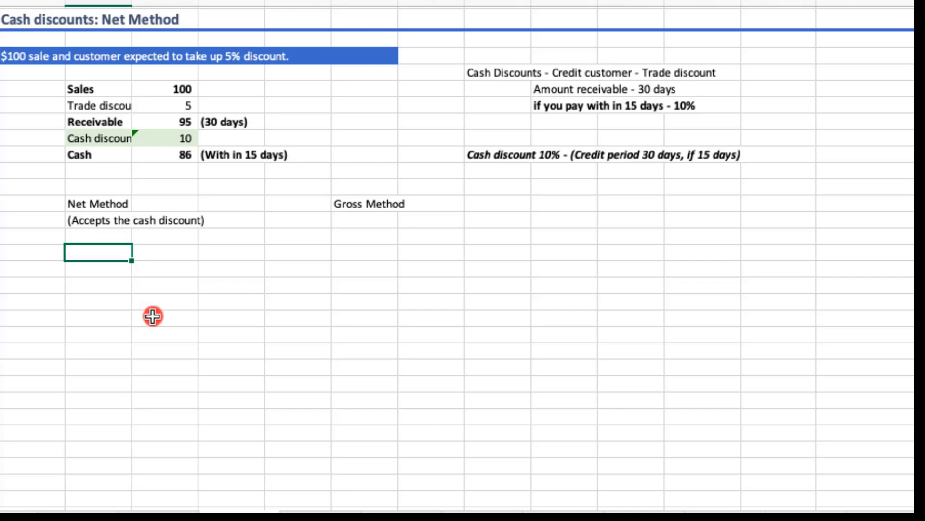
text(A/c Receivable D)
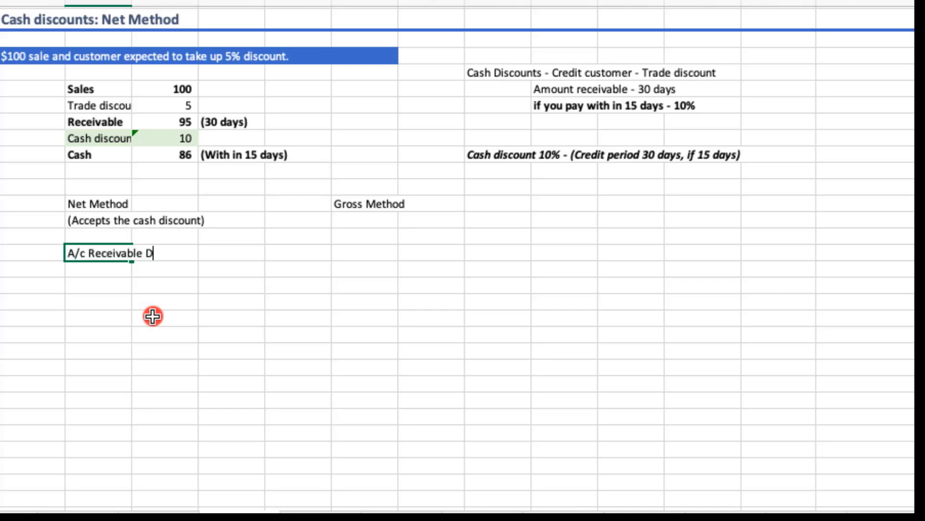
key(Tab)
key(Tab)
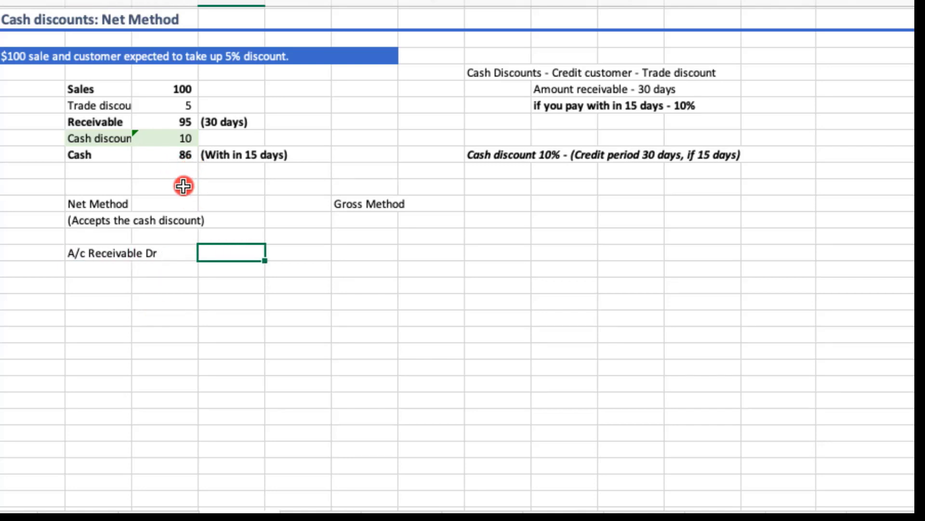
text(86)
key(Return)
key(Left)
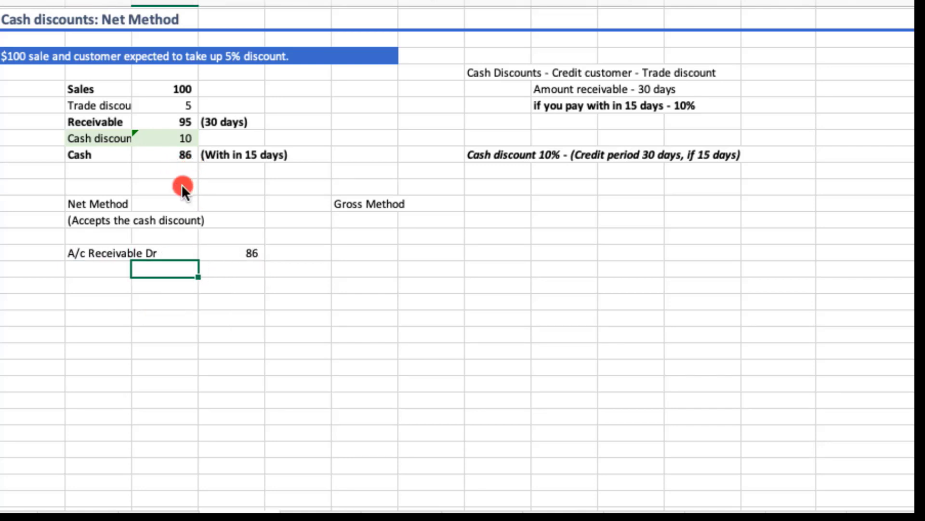
Add the indented credit line "Sales Cr" below the receivable debit, with 86 in the credit column.
text(Sales Cr)
key(Tab)
key(Tab)
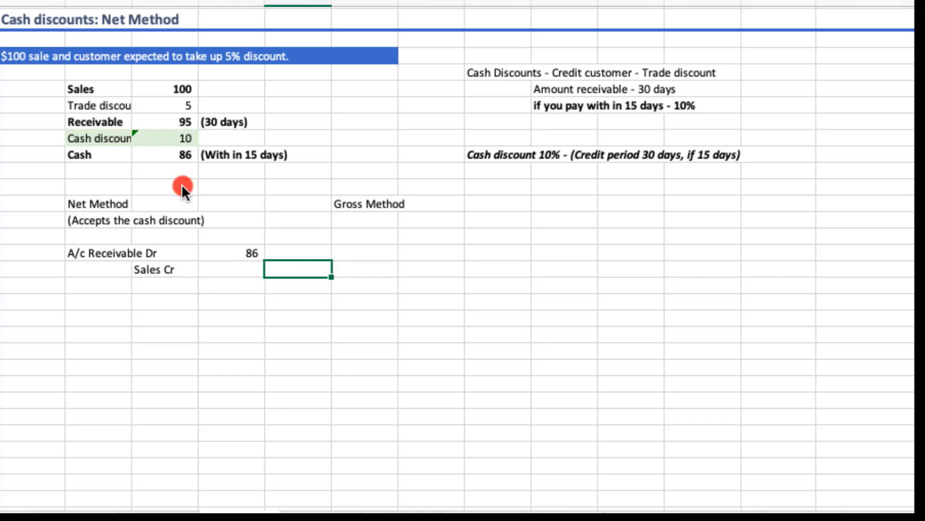
text(86)
key(Return)
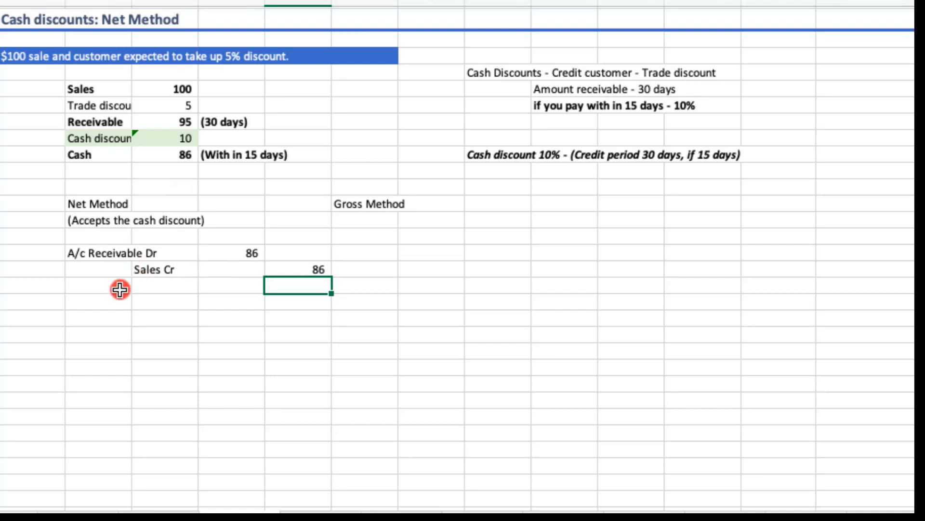
Add the subheading "Actual accepts the discount" two rows below the sales entry.
click(103, 297)
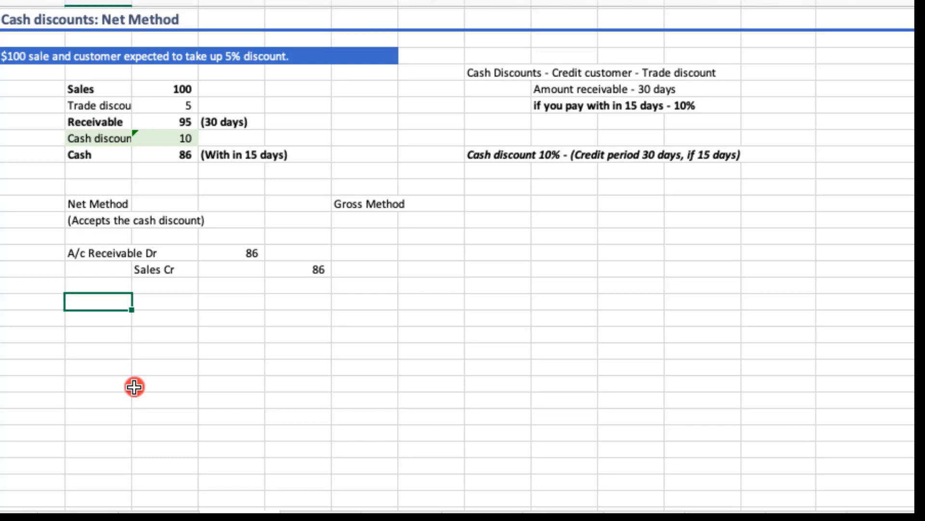
text(Actual)
text(accepts t)
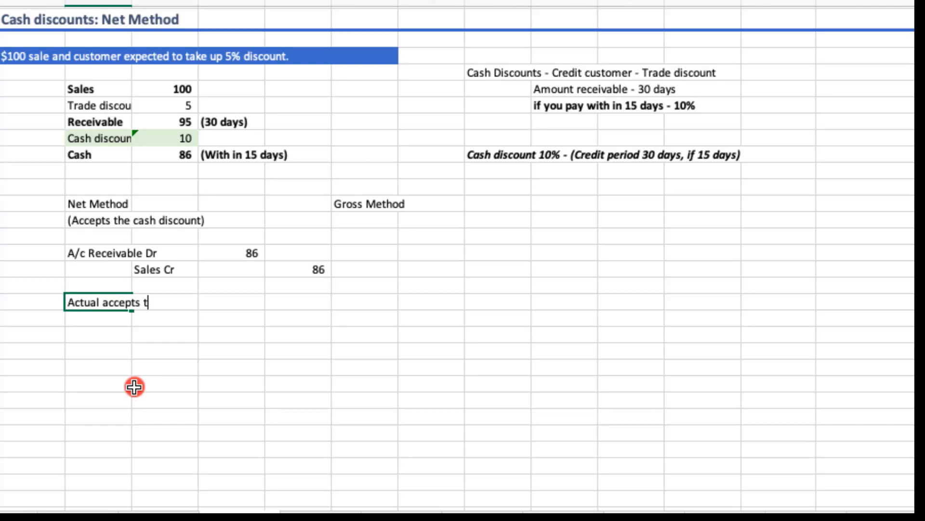
text(he discoun)
key(BackSpace)
key(BackSpace)
key(BackSpace)
text(ount)
key(Return)
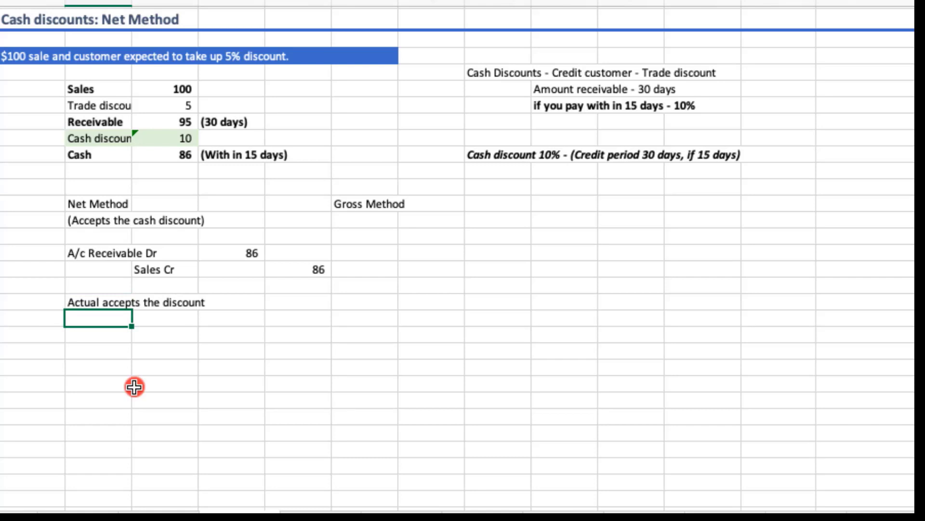
key(Return)
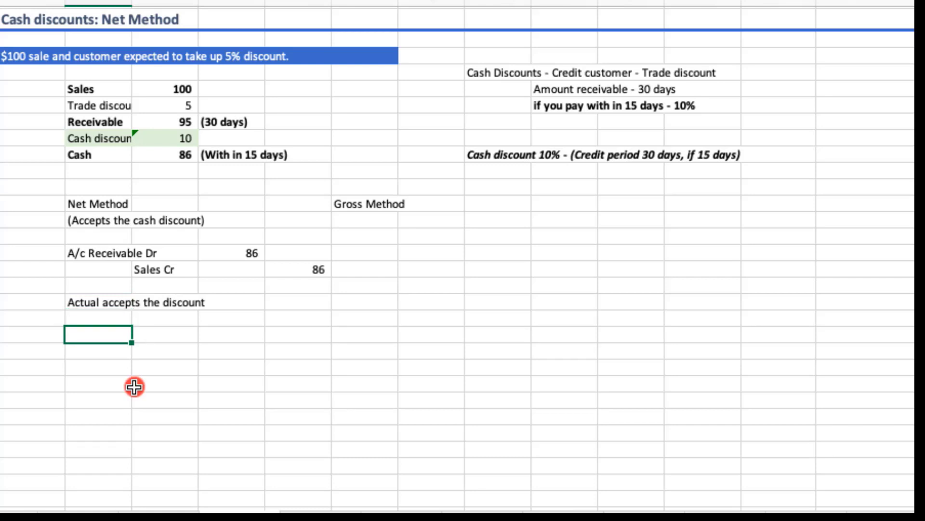
Record the receipt under the accepted-discount subheading as "Cash Dr" 86, with an indented "A/c Receivable" 86 in the credit column.
text(Cash Dr)
key(Tab)
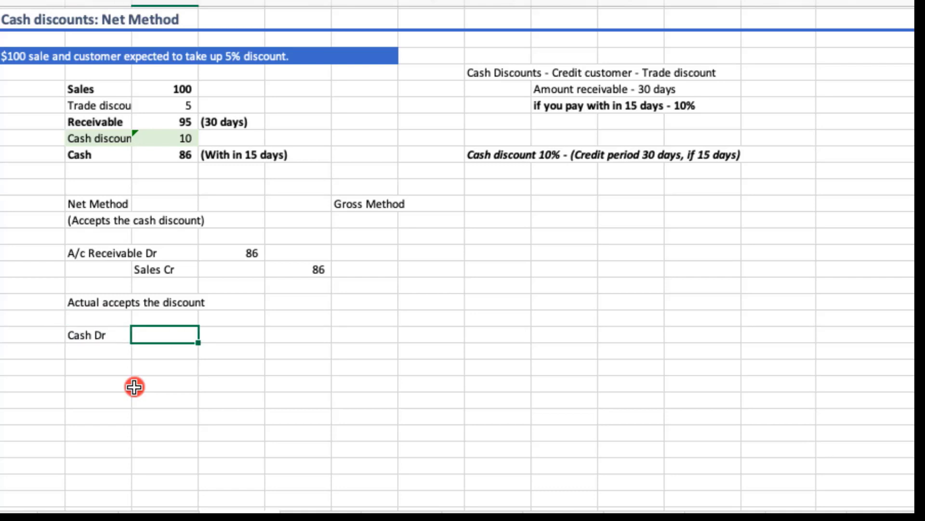
text(86)
key(Return)
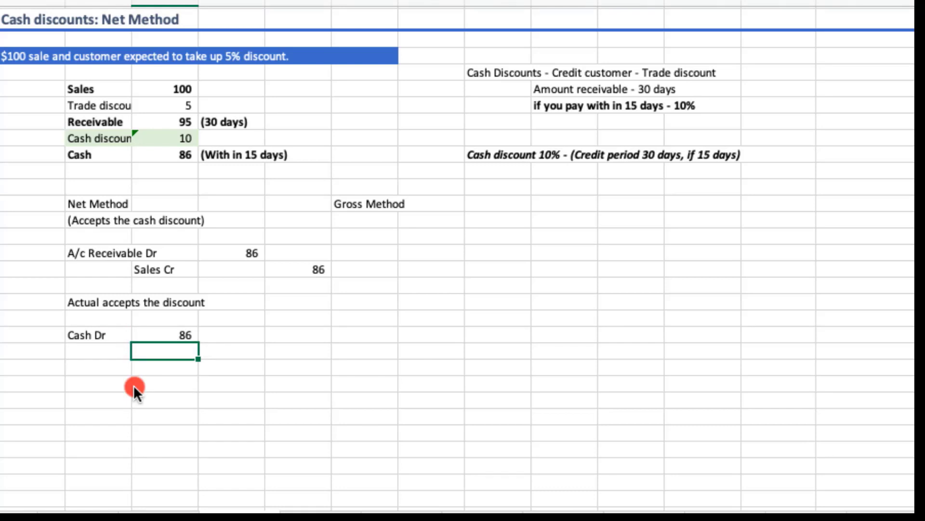
text(A/c Receivable)
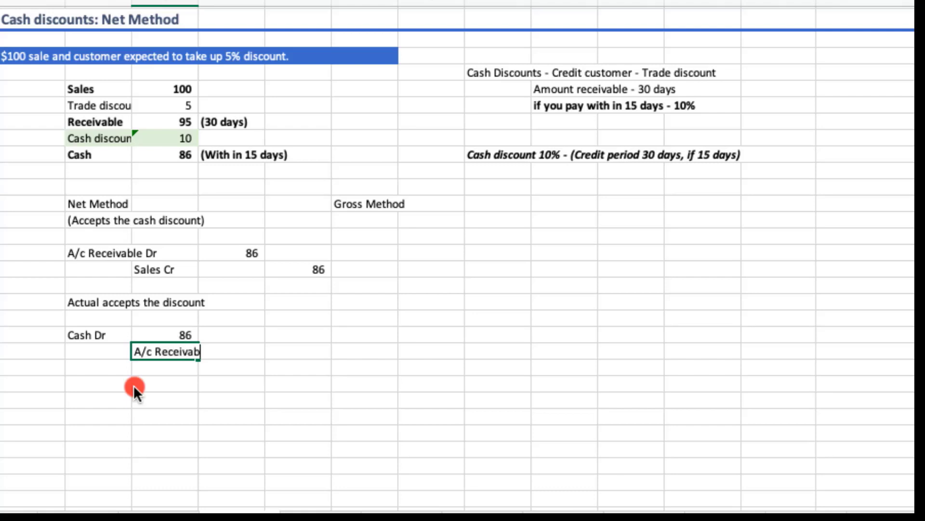
key(Tab)
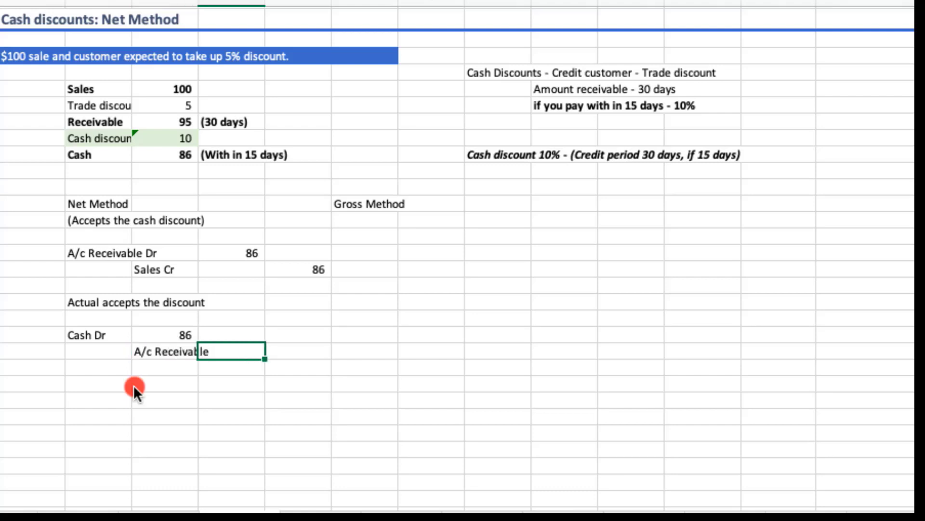
key(Tab)
text(86)
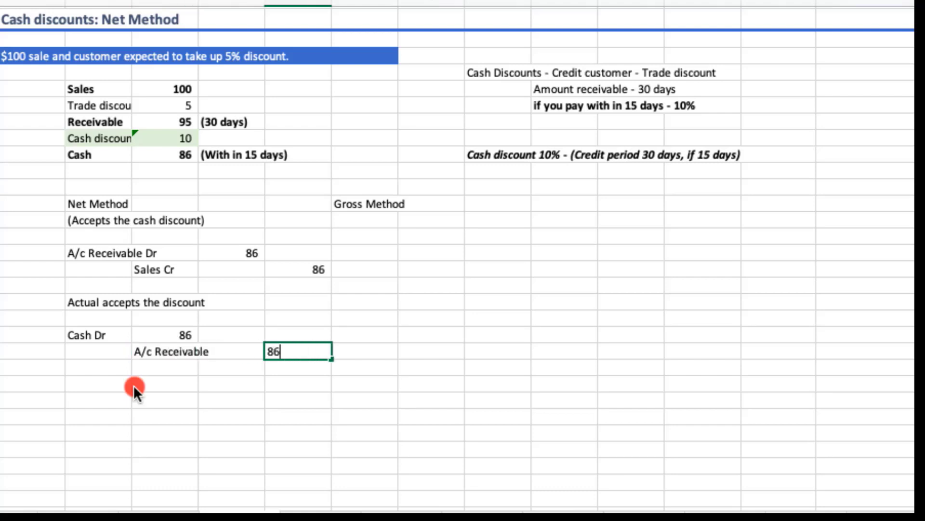
key(Return)
Move the Cash Dr amount one column over so it lines up with the A/c Receivable Dr amount above.
key(Up)
key(Left)
key(Up)
key(Left)
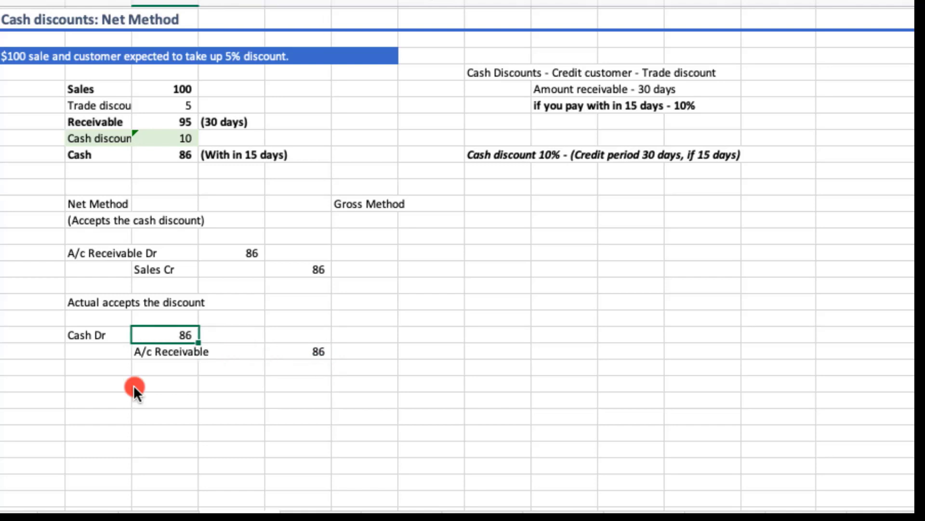
key(ctrl+x)
key(Right)
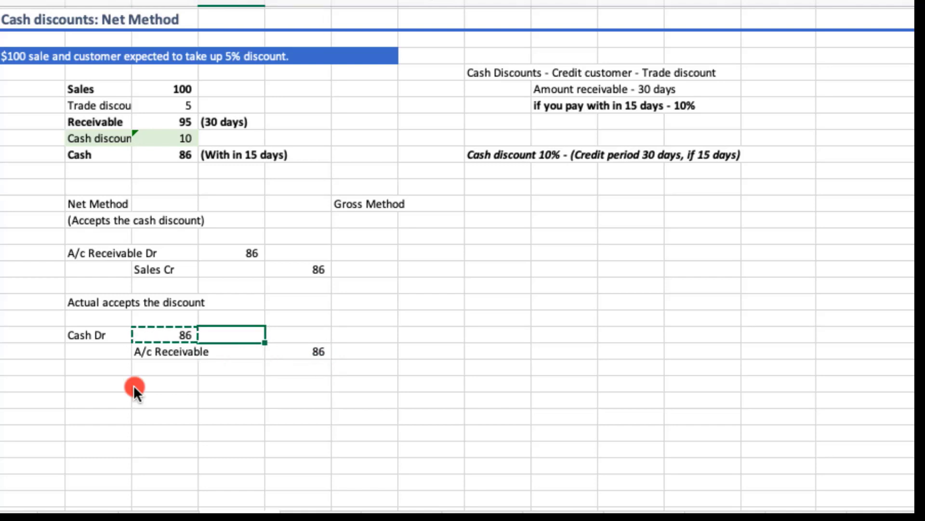
key(ctrl+v)
key(Down)
key(Down)
key(Left)
key(Left)
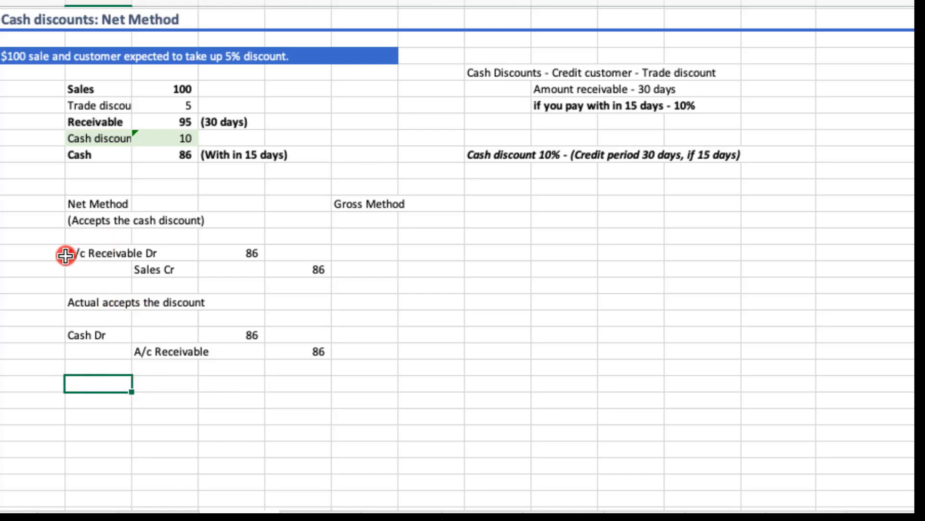
Make the Net Method heading bold.
click(99, 254)
drag(131, 257, 306, 269)
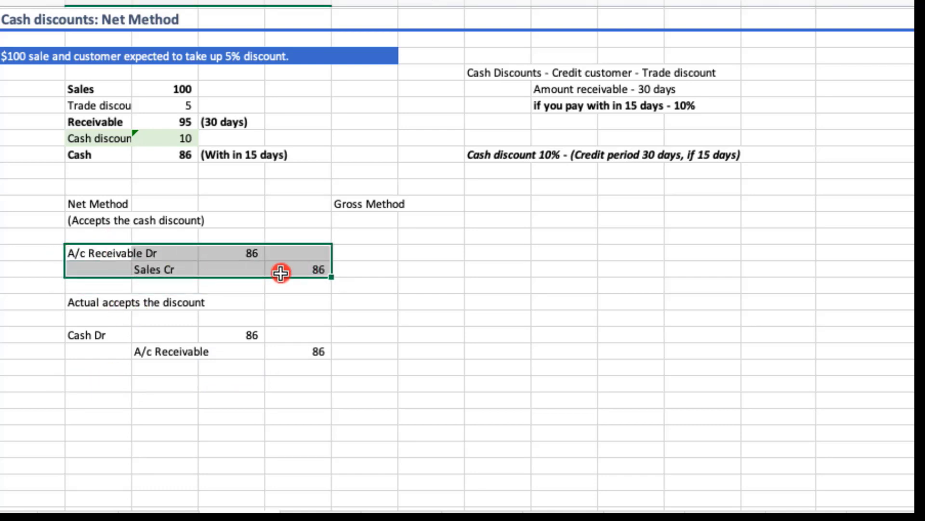
drag(90, 204, 268, 204)
key(ctrl+b)
drag(355, 263, 430, 281)
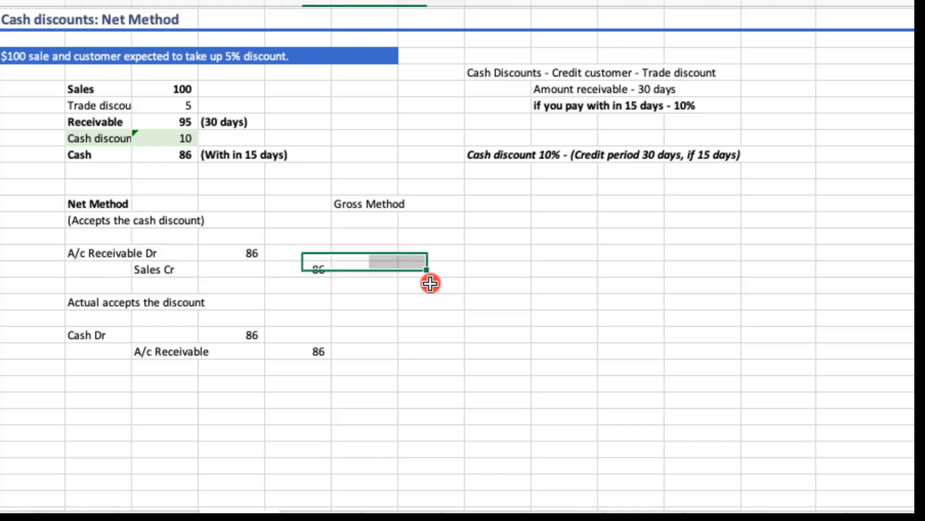
click(429, 284)
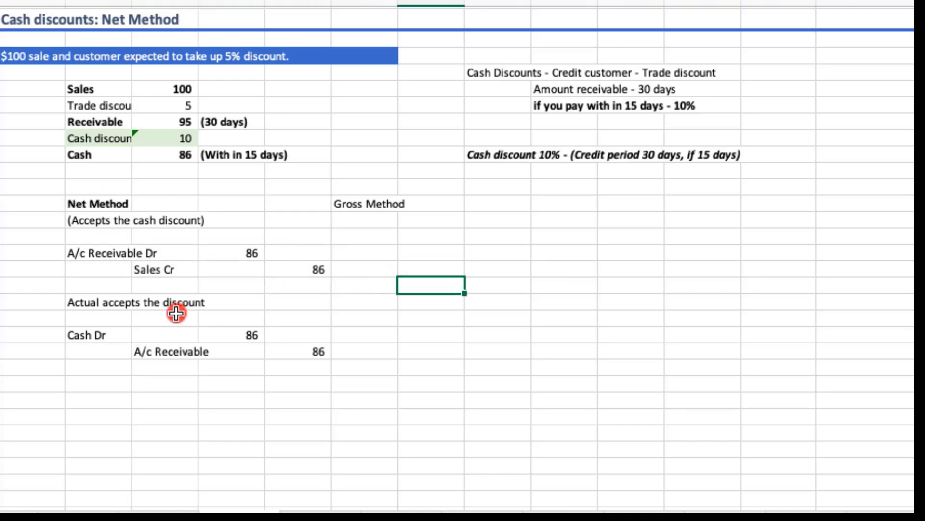
drag(79, 304, 273, 304)
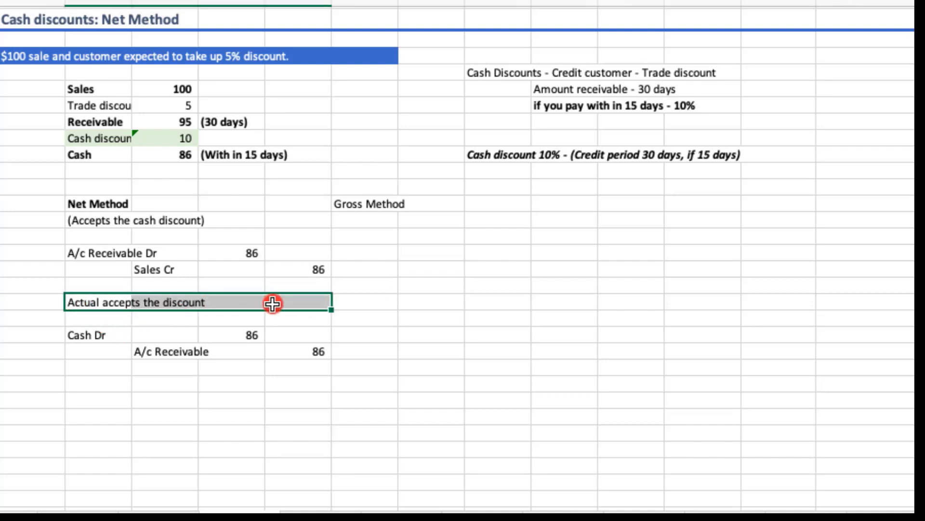
click(89, 382)
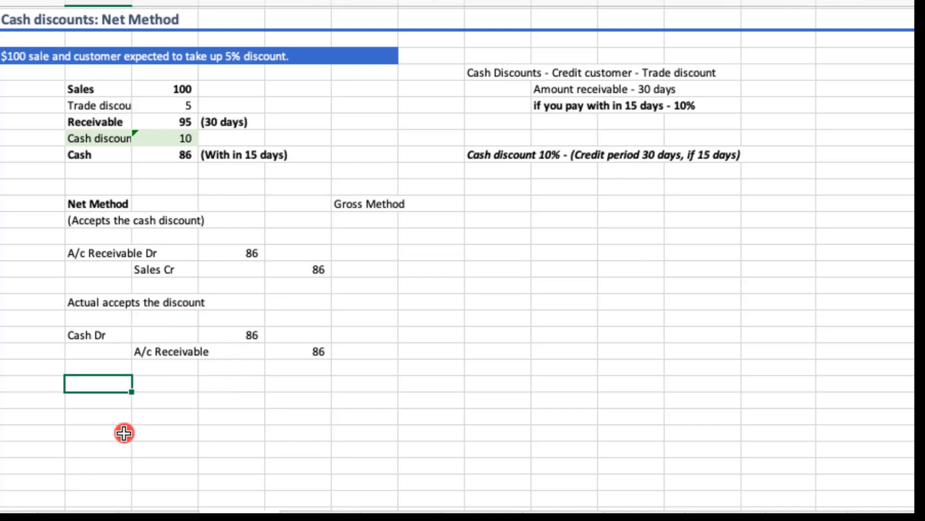
drag(89, 247, 305, 267)
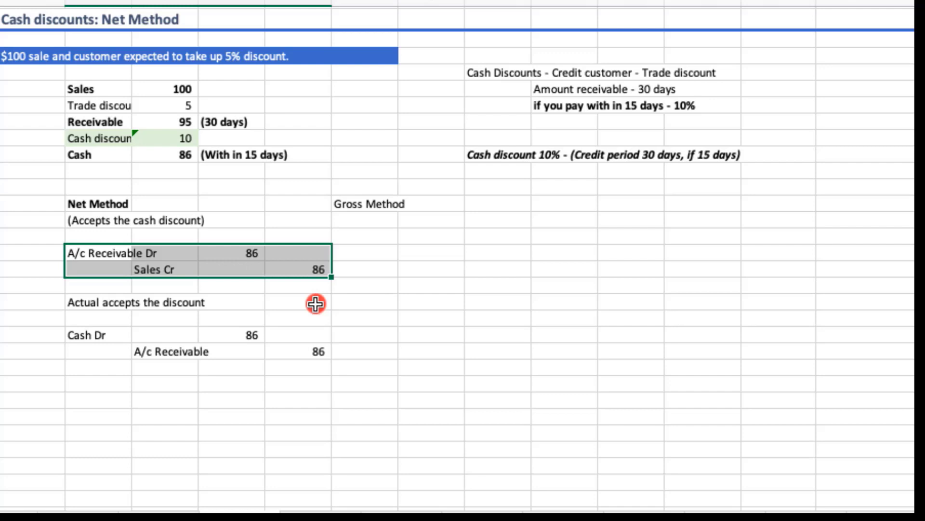
Add the subheading "Actual - Didn't take up discount" two rows below the cash receipt entry.
click(129, 382)
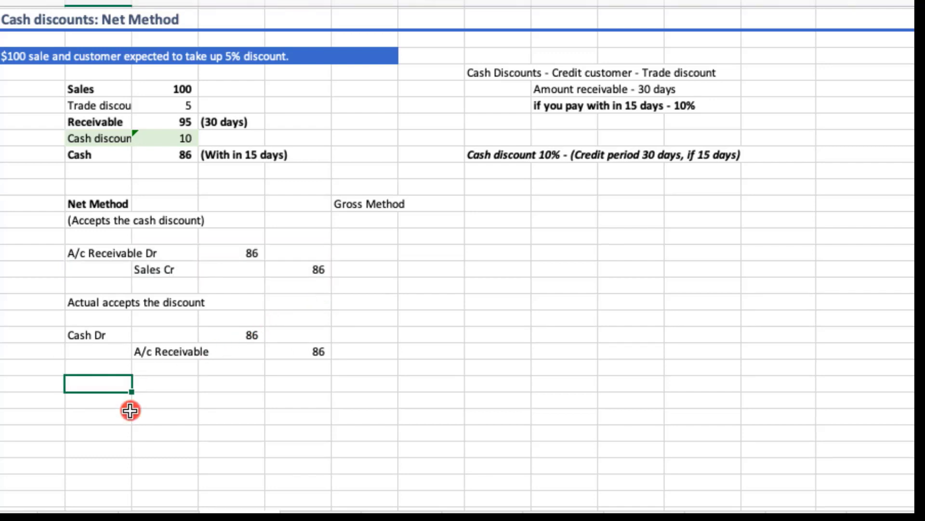
text(Actual - Didn't tak)
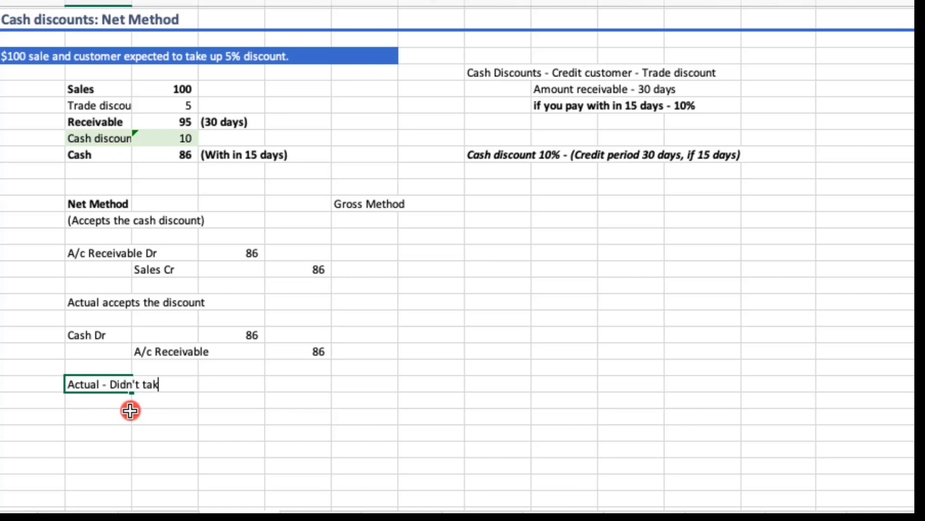
text(e up discount)
key(Return)
key(Return)
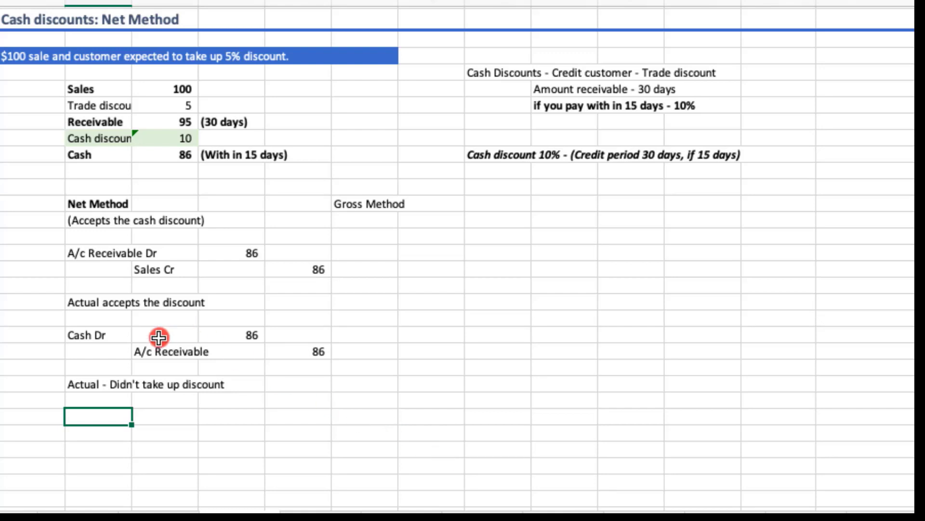
click(80, 139)
click(181, 121)
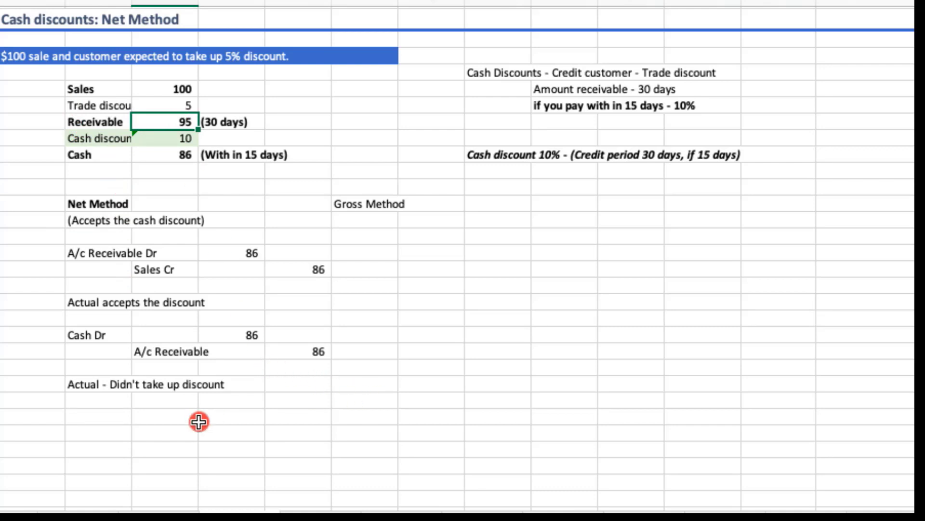
Enter "Cash Dr" with 95 in the debit column, two rows below the "Actual - Didn't take up discount" subheading.
click(115, 419)
text(Cash )
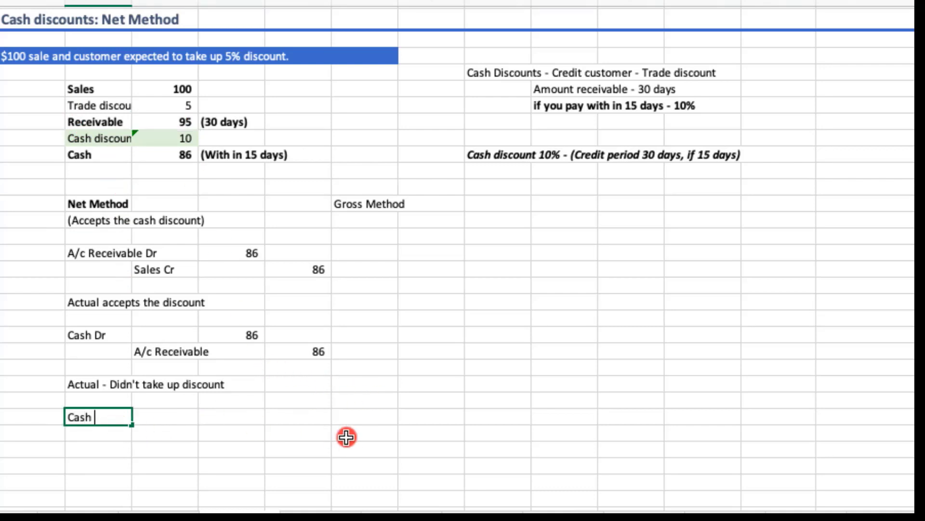
text(Dr)
key(Tab)
key(Tab)
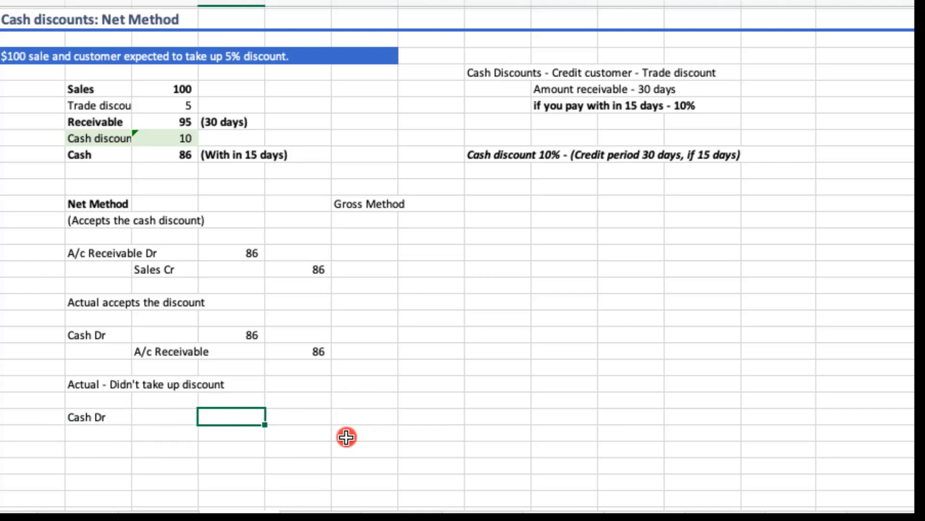
text(95)
key(Return)
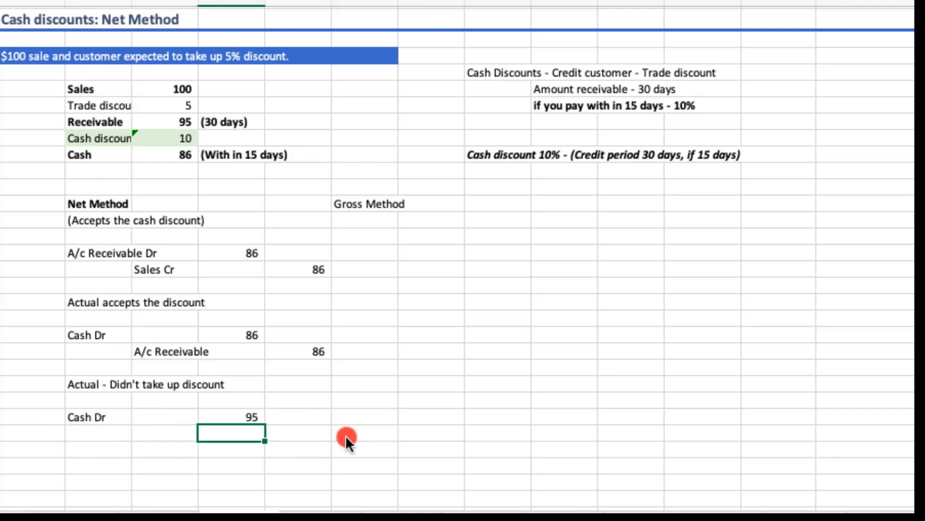
Add an indented "A/c Receivable Cr" line beneath Cash Dr, with 95 in the credit column.
key(Left)
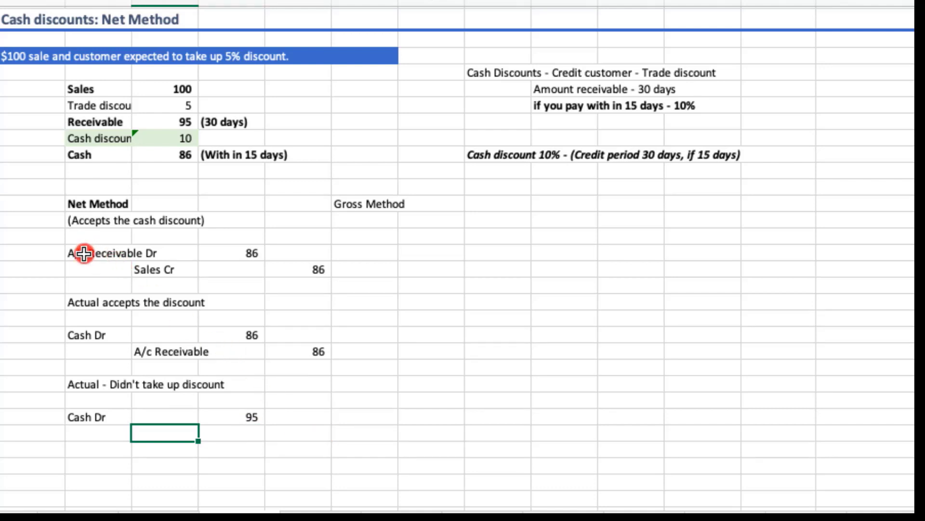
drag(84, 253, 239, 249)
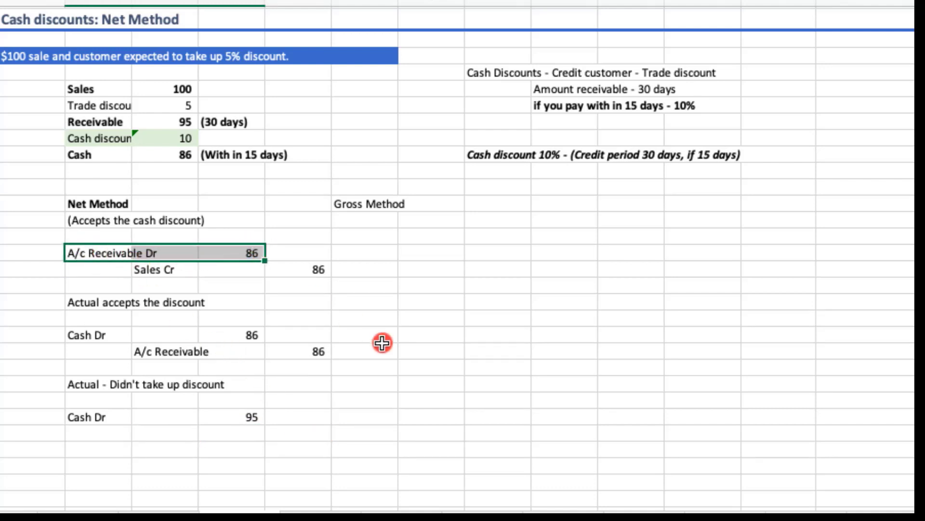
click(154, 435)
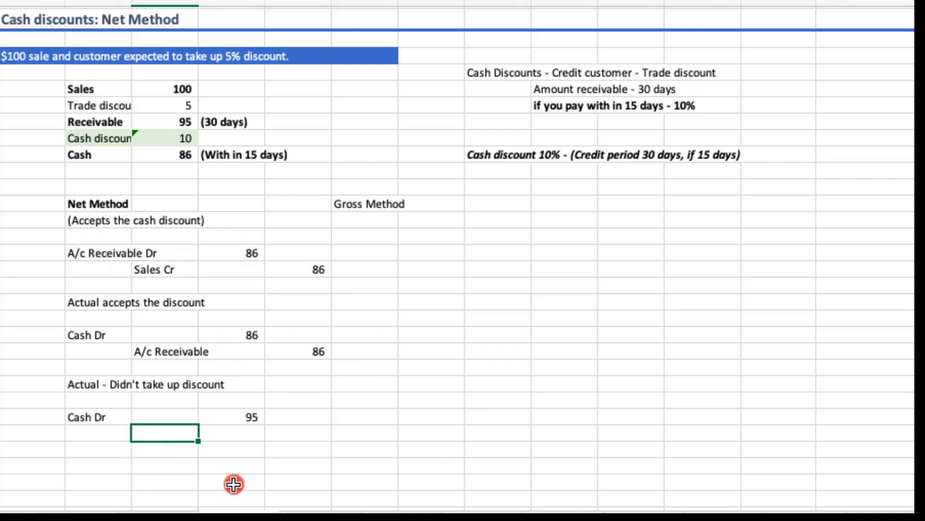
text(A/c Receiva)
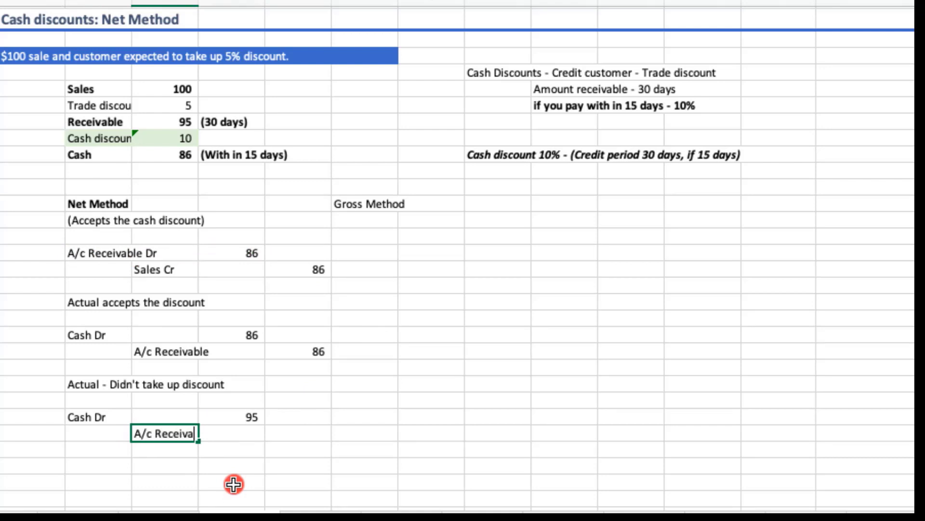
text(bele Cr)
key(Tab)
key(Tab)
text(95)
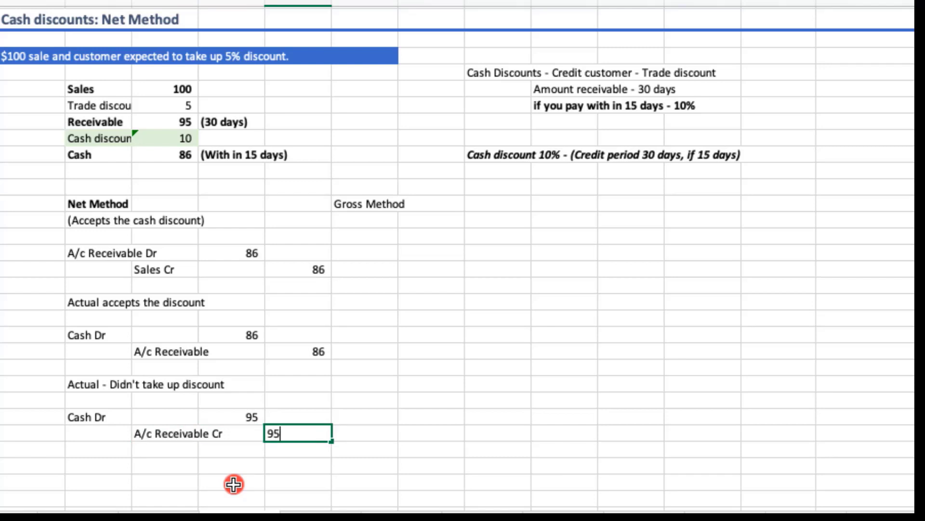
key(Return)
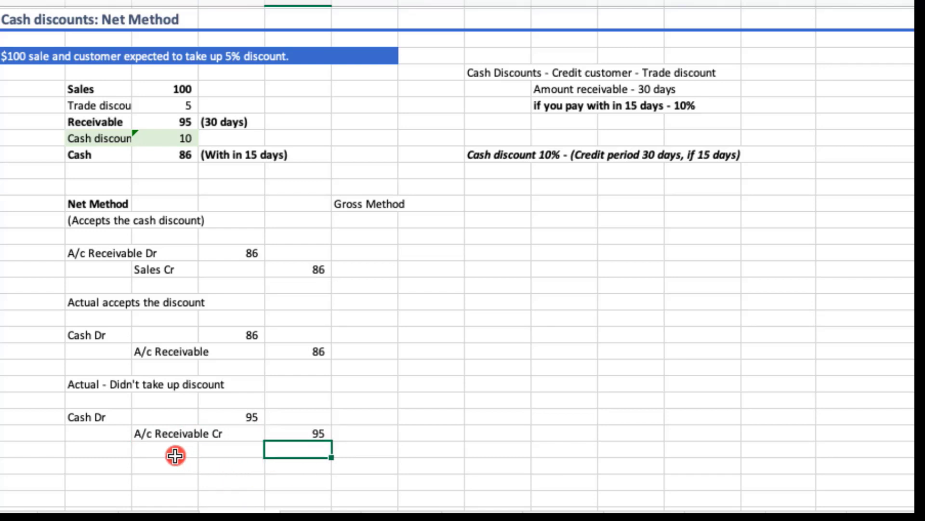
Change the A/c Receivable Cr amount in the no-discount entry to 86, matching the original A/c Receivable Dr.
click(320, 432)
click(129, 252)
drag(129, 252, 269, 252)
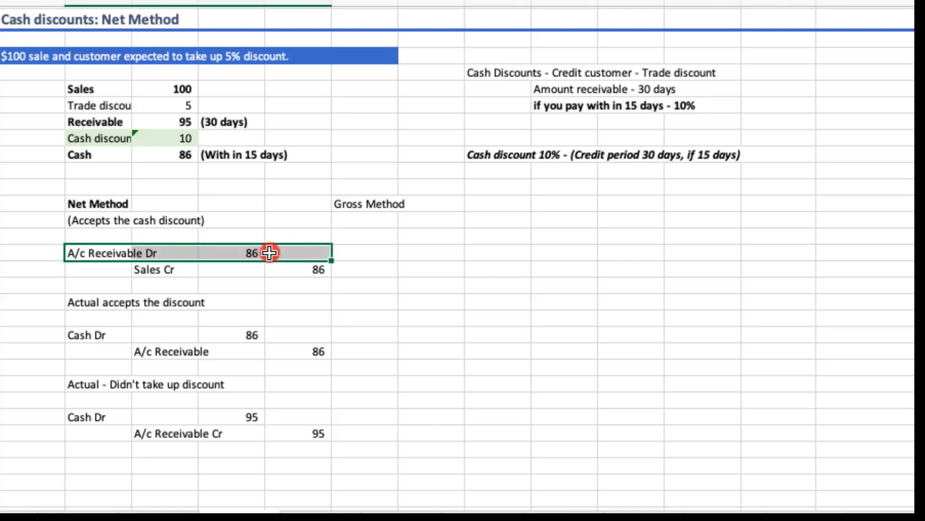
click(313, 433)
key(Delete)
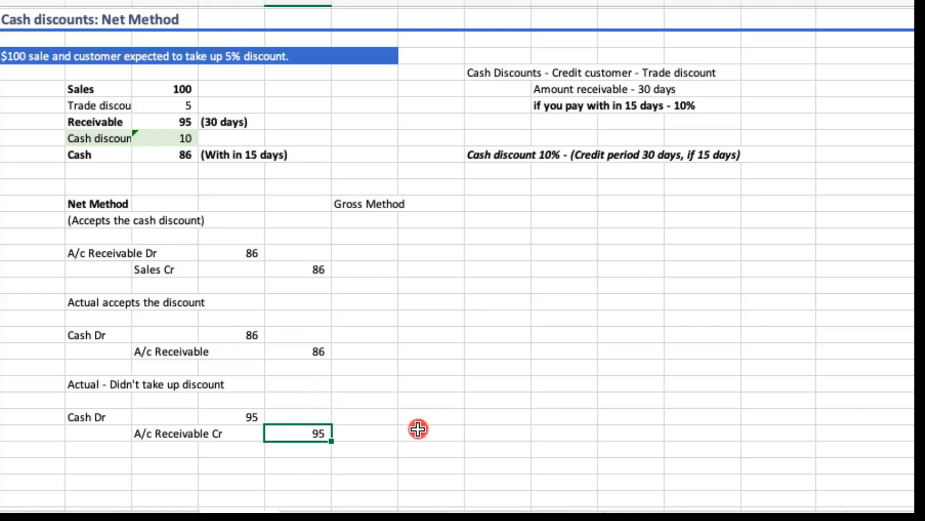
text(86)
key(Return)
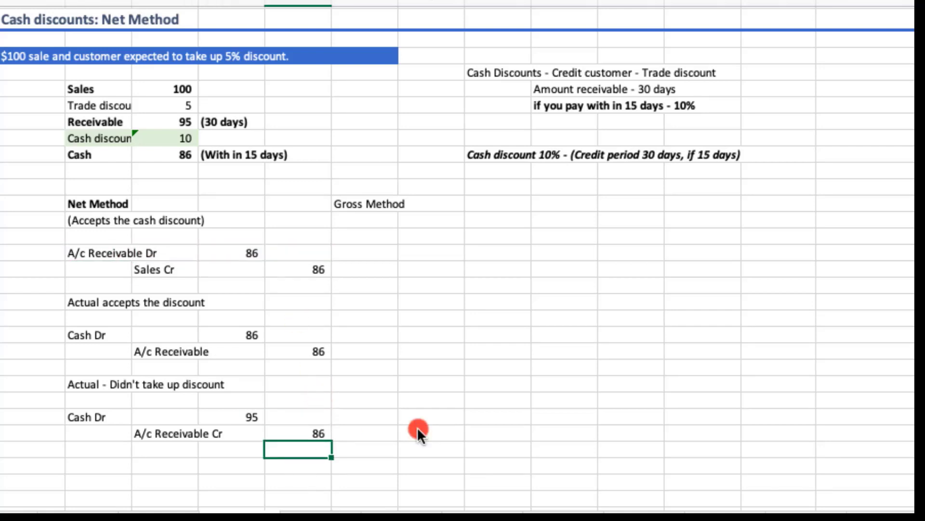
Calculate the balancing credit below the A/c Receivable Cr amount with the formula =D129-E130.
drag(100, 418, 244, 415)
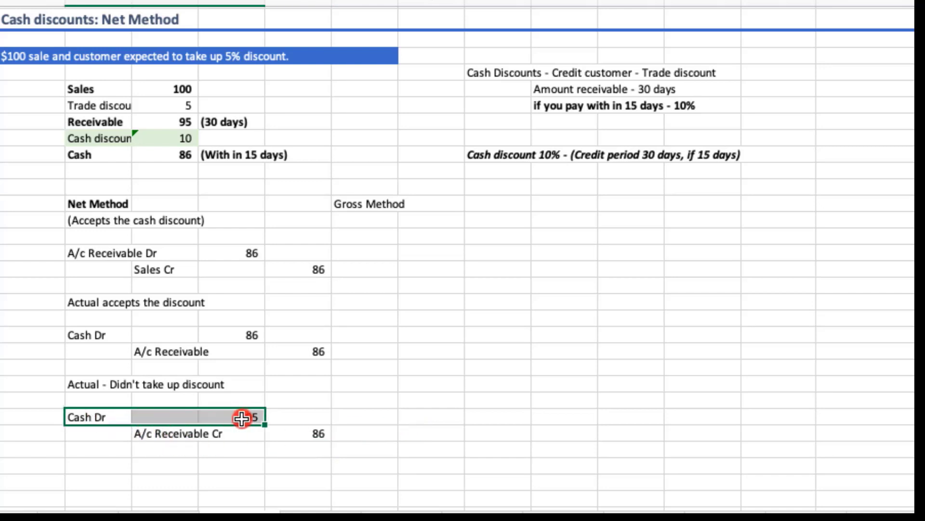
drag(168, 434, 323, 434)
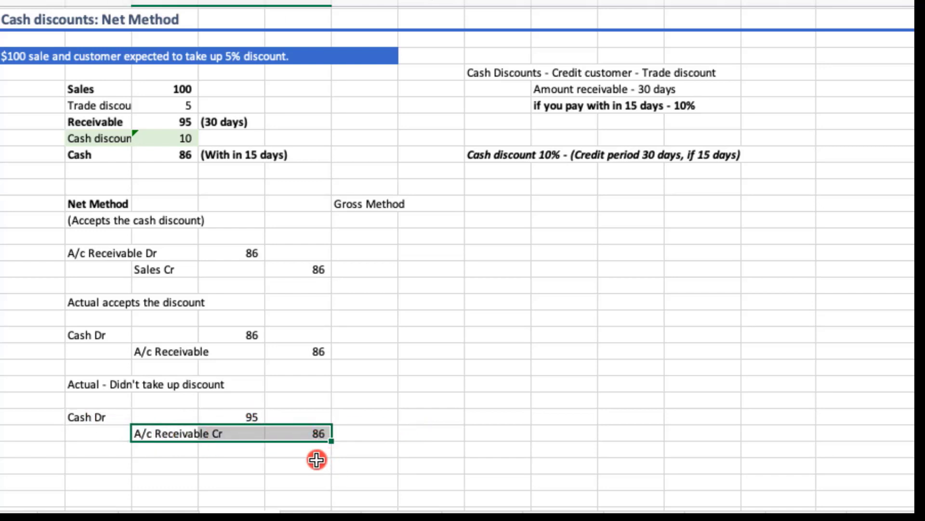
click(310, 448)
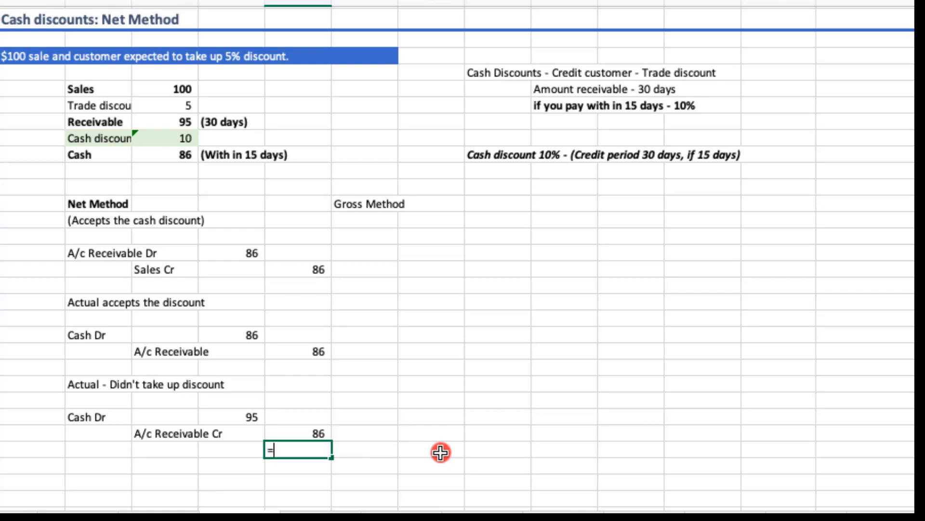
key(Up)
key(Up)
key(Left)
text(-)
key(Up)
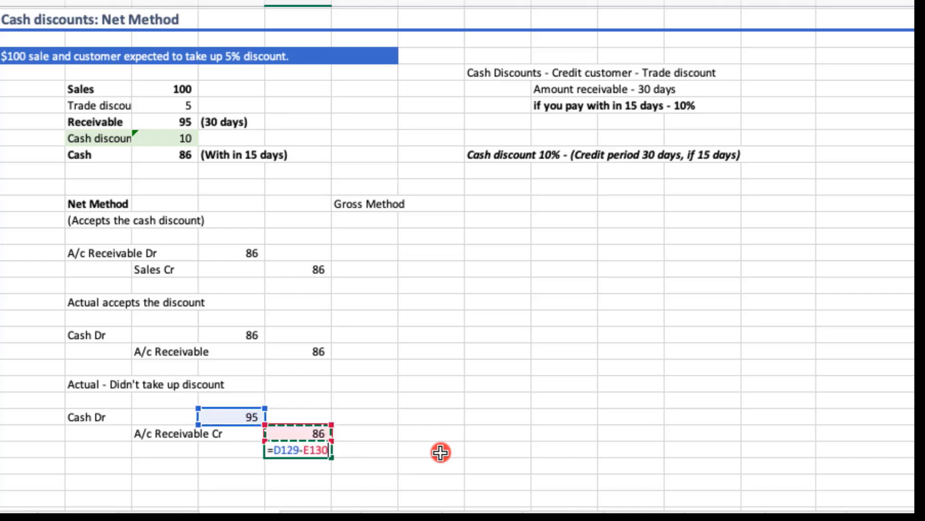
key(Return)
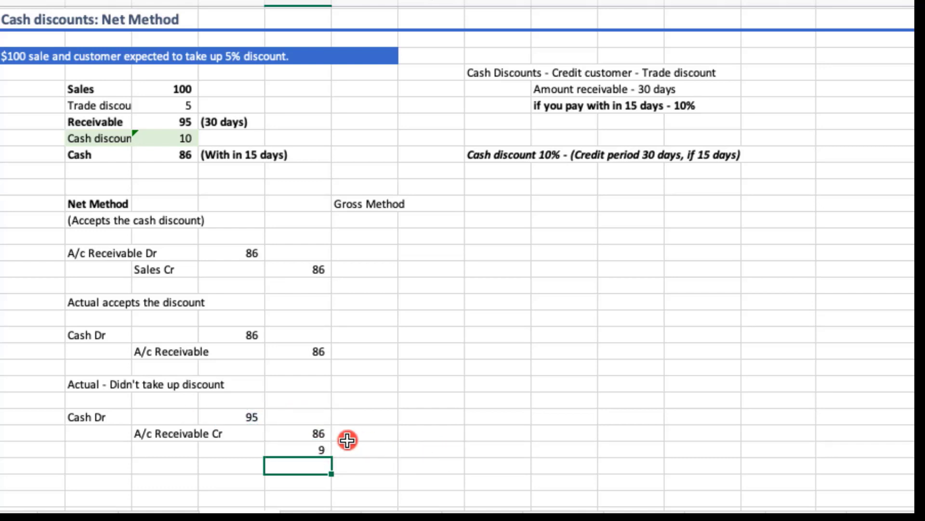
Label the balancing credit line "Credit sales Cr", indented directly beneath A/c Receivable Cr, and check the credits against the cash debit.
click(322, 446)
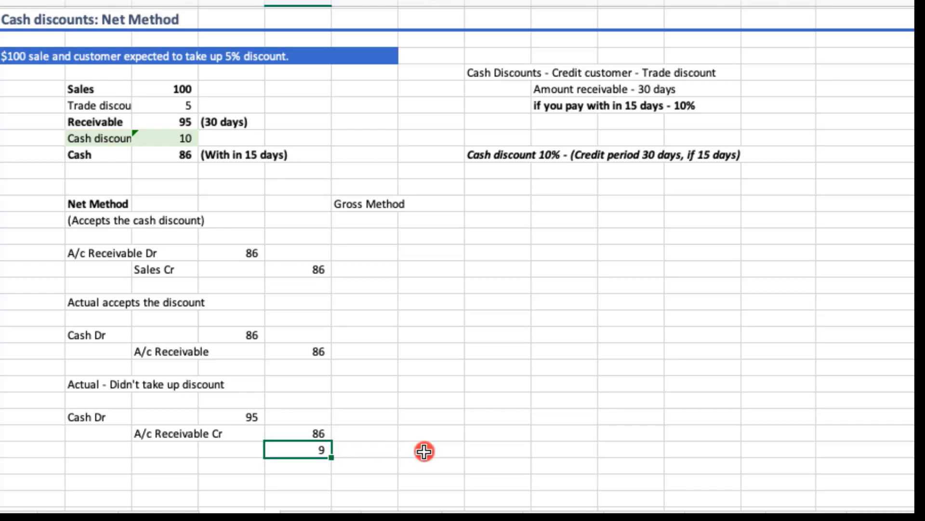
key(Left)
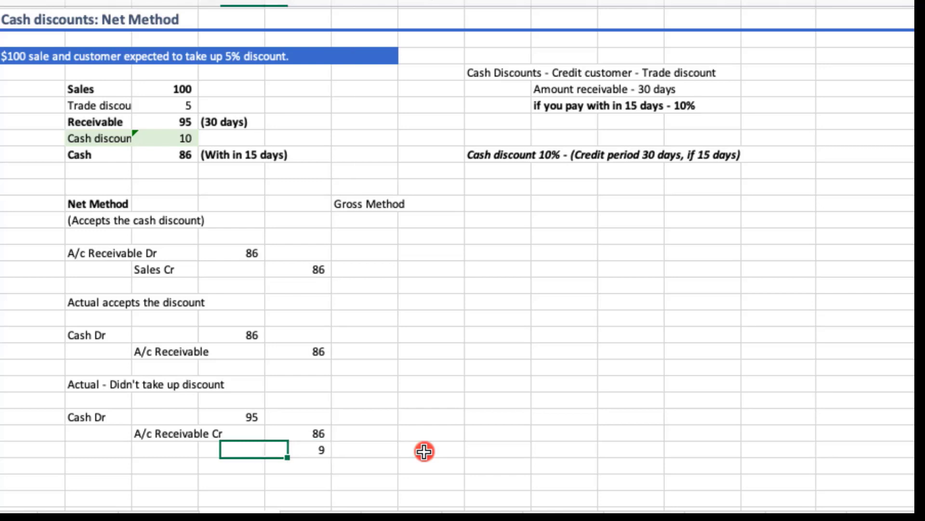
key(Right)
key(Left)
key(Left)
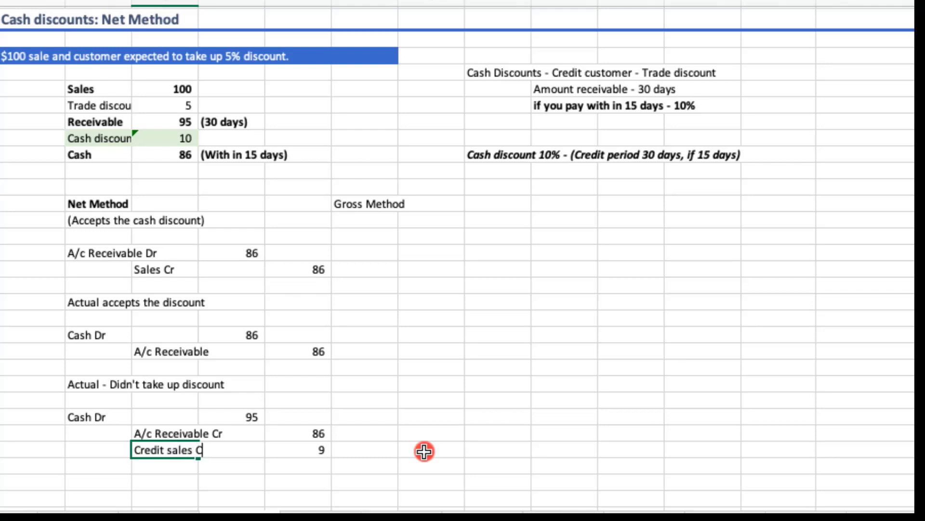
key(Return)
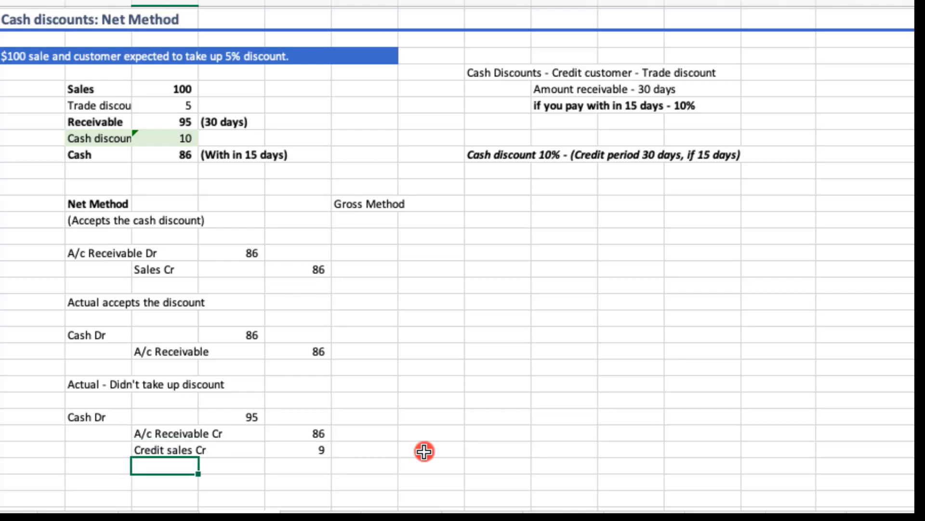
click(324, 450)
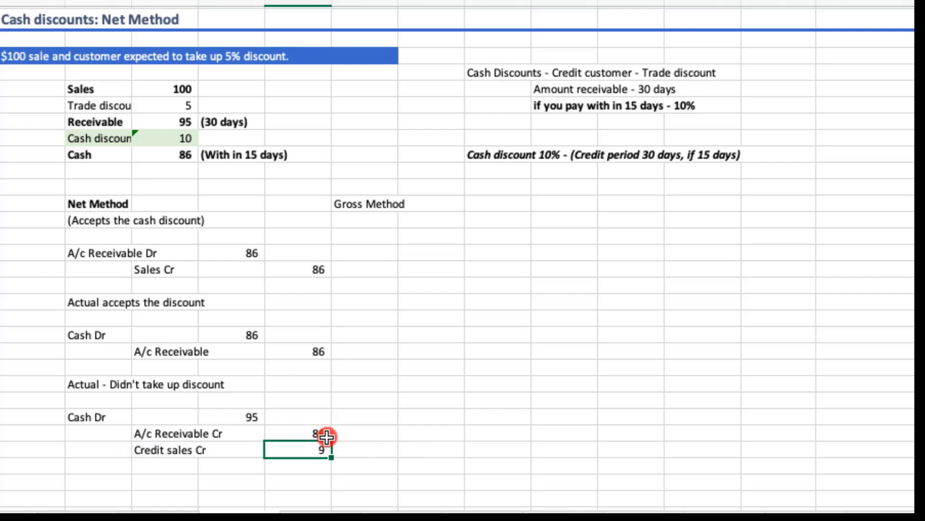
drag(327, 437, 323, 449)
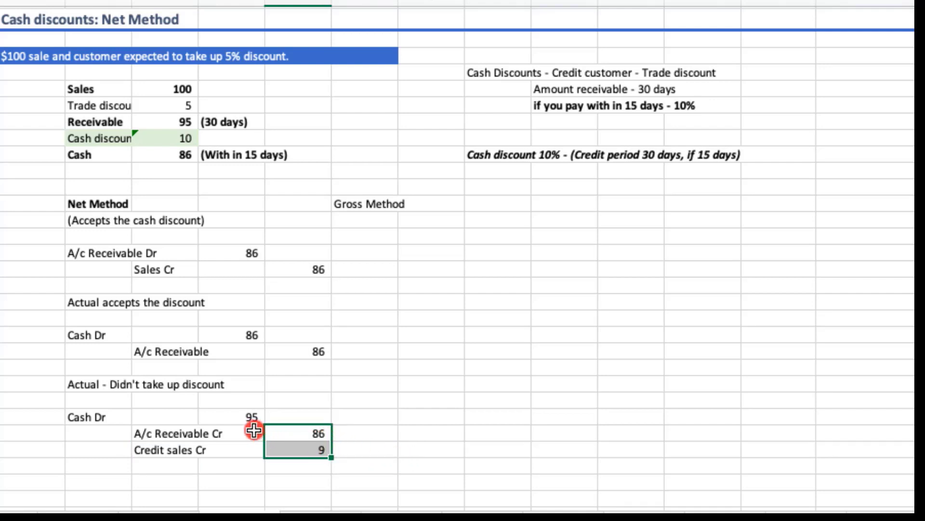
click(241, 418)
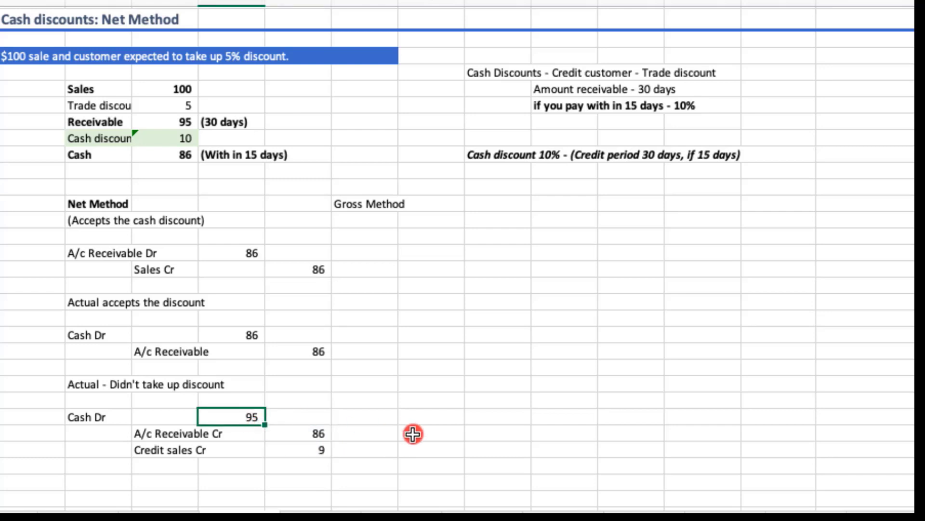
Make the "Actual accepts the discount" and "Actual - Didn't take up discount" subheadings bold and italic.
drag(80, 204, 274, 222)
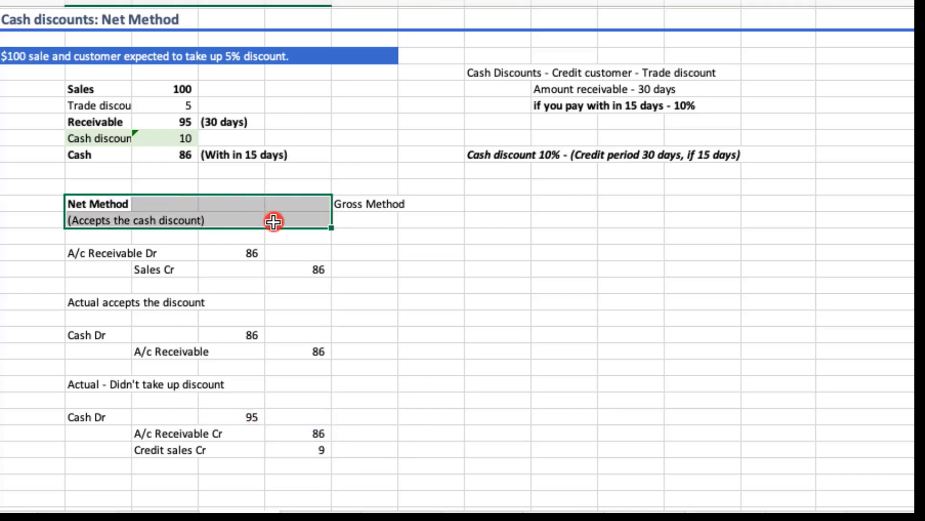
drag(79, 254, 289, 275)
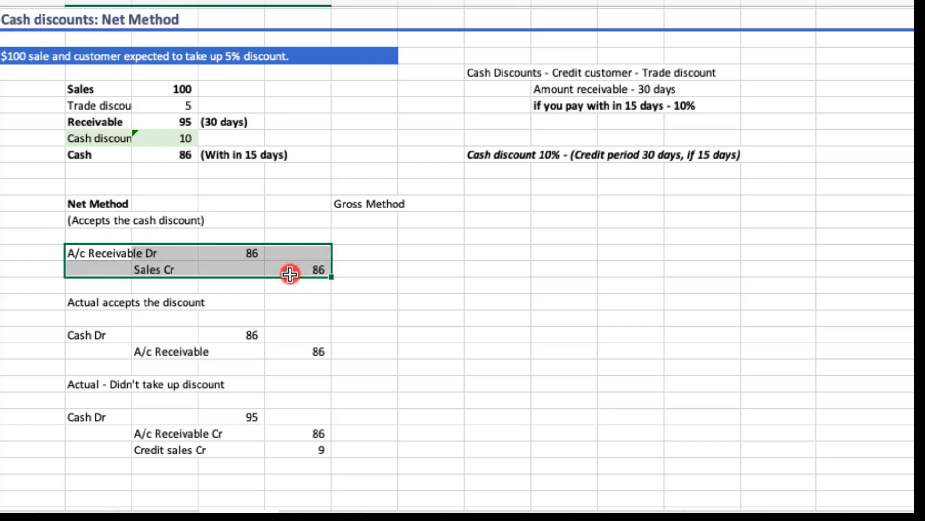
drag(80, 303, 285, 305)
key(super+b)
key(super+i)
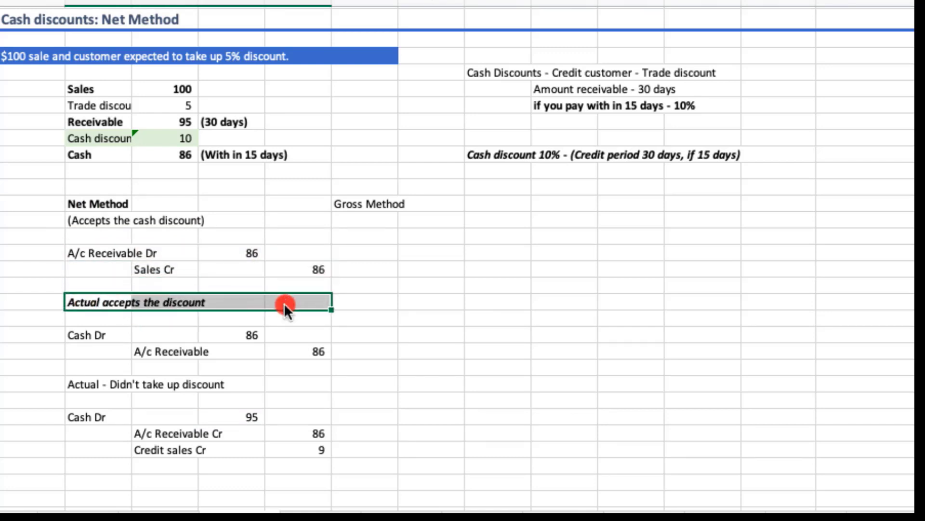
drag(96, 332, 274, 346)
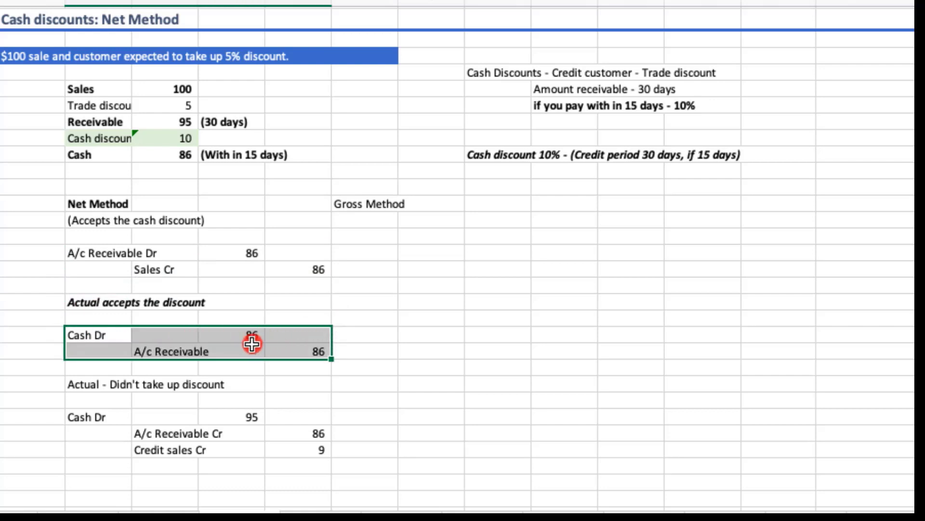
drag(78, 384, 296, 382)
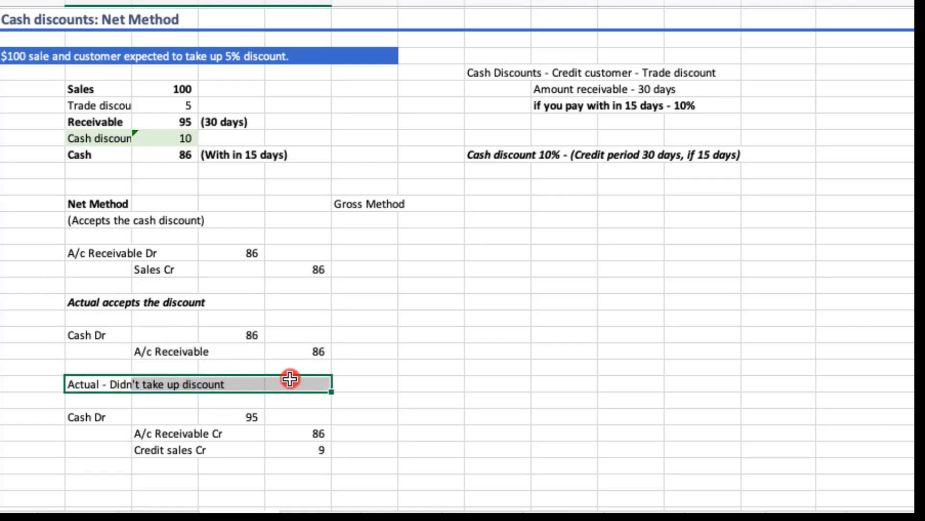
key(super+i)
key(super+b)
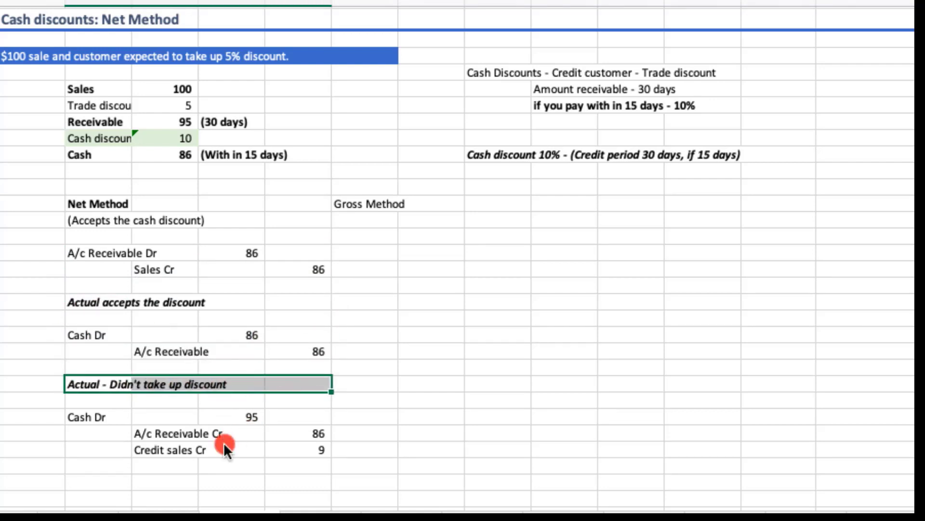
Compare the no-discount entry's cash and receivable lines with the Receivable and Cash amounts above and the original A/c Receivable Dr line.
click(453, 400)
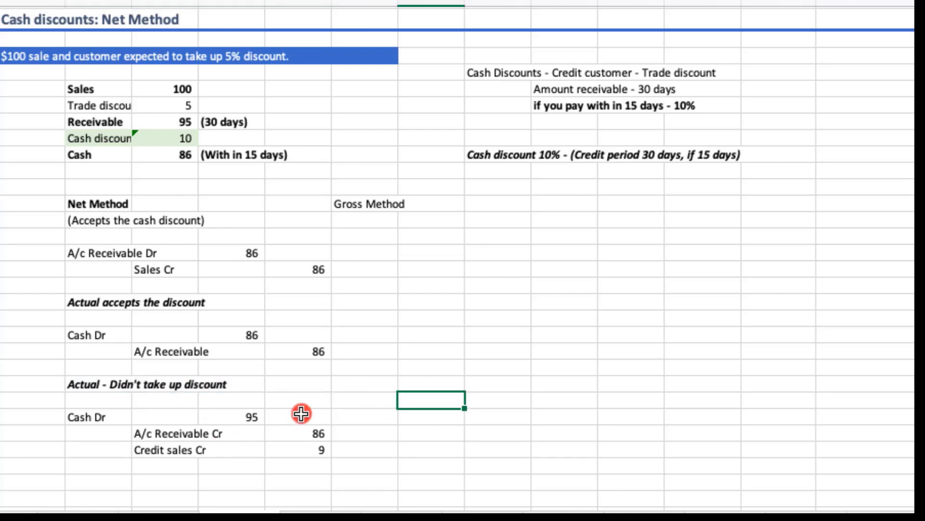
drag(103, 414, 200, 417)
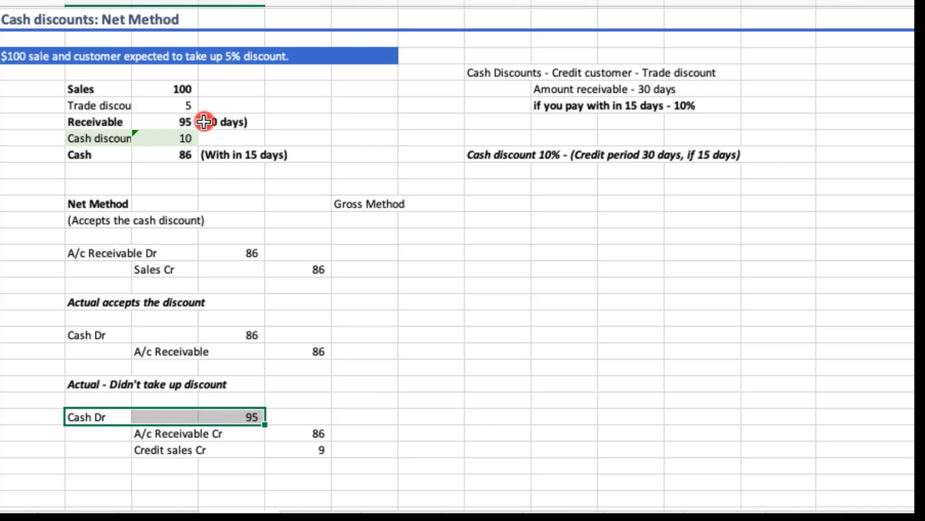
click(182, 155)
click(182, 125)
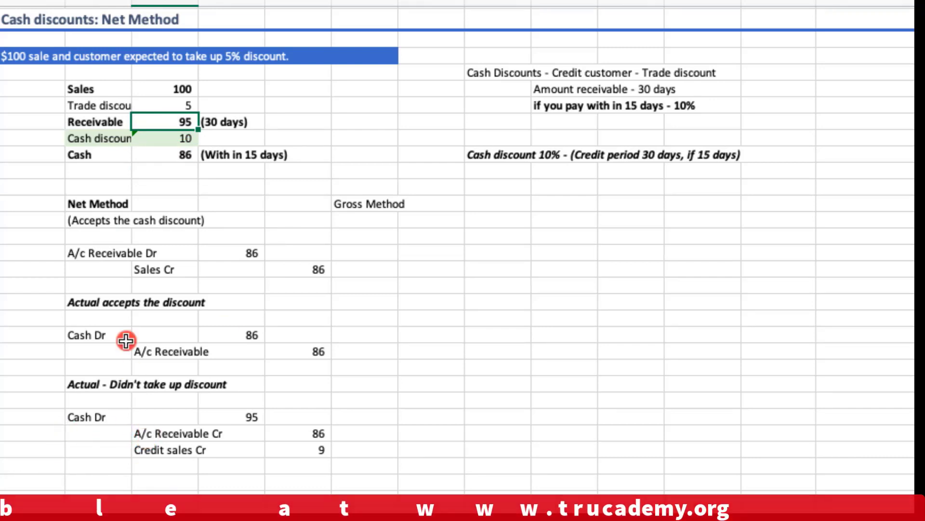
drag(107, 251, 237, 252)
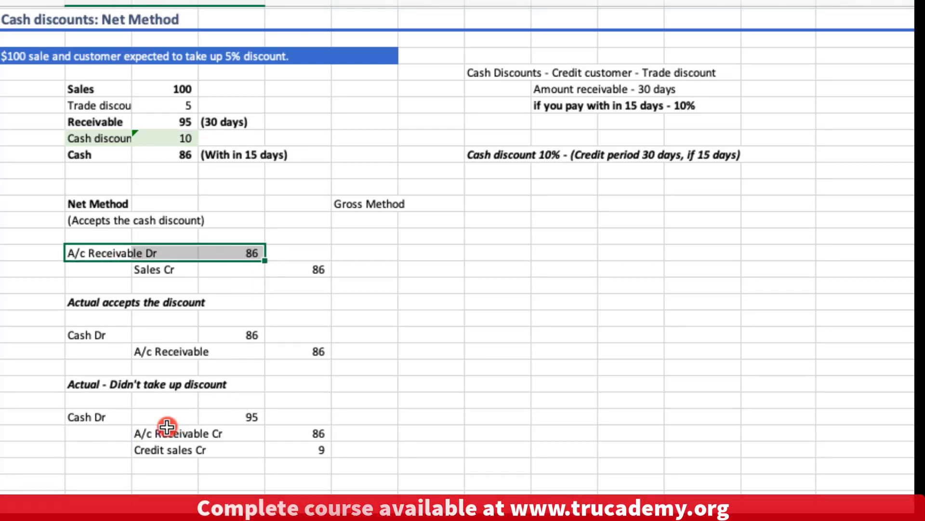
drag(140, 434, 283, 434)
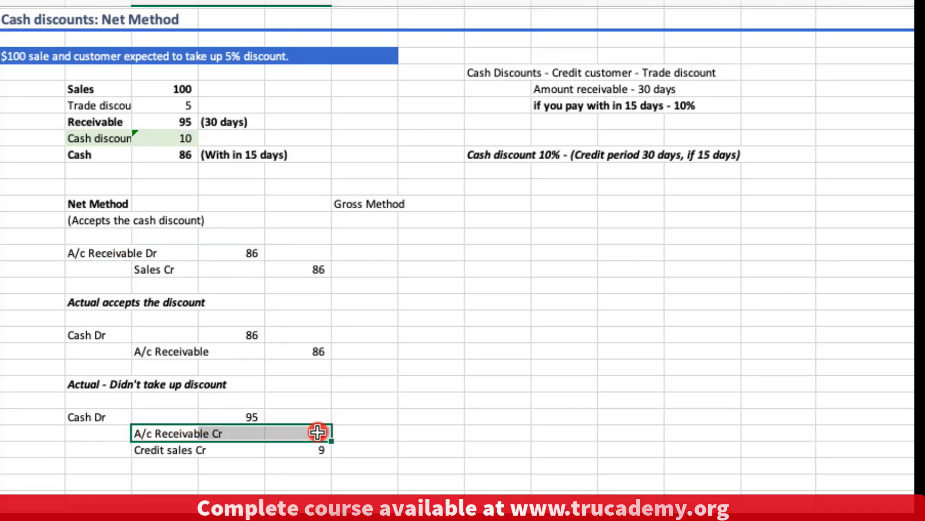
Review the Credit sales Cr line against the complete no-discount entry under the net method.
drag(160, 451, 299, 450)
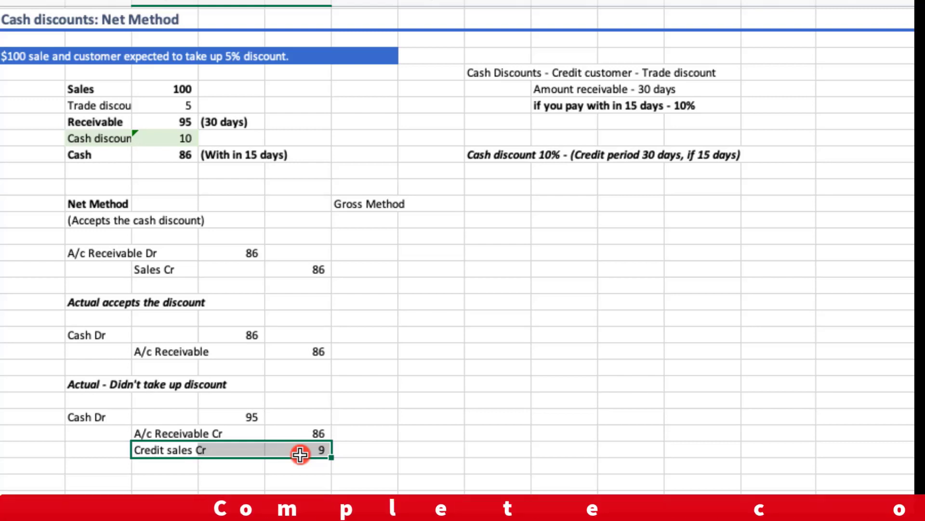
click(347, 465)
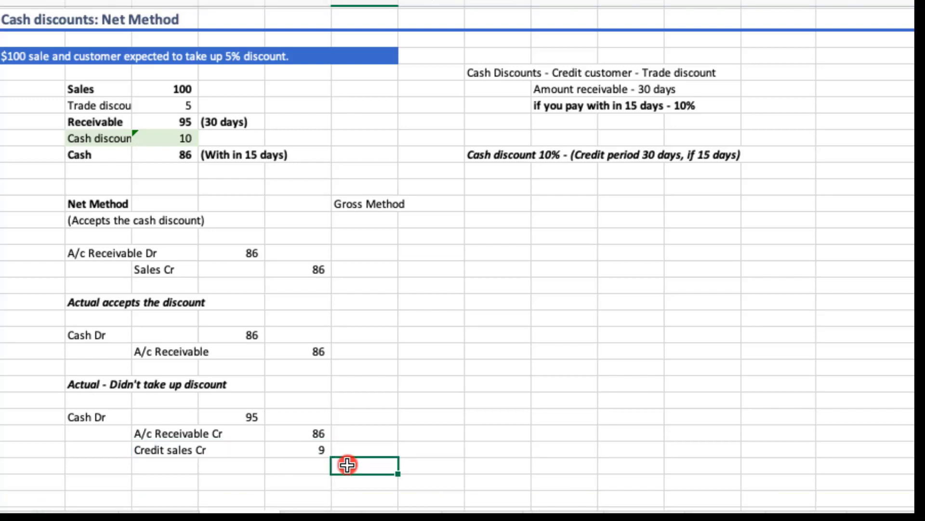
drag(95, 420, 317, 444)
Move the "Gross Method" heading one column to the right and make it bold.
click(378, 202)
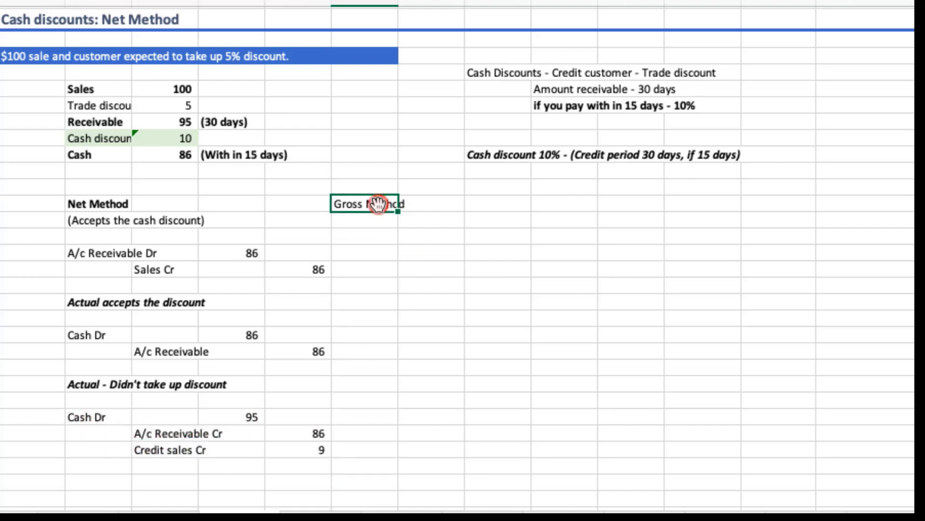
key(ctrl+x)
key(Right)
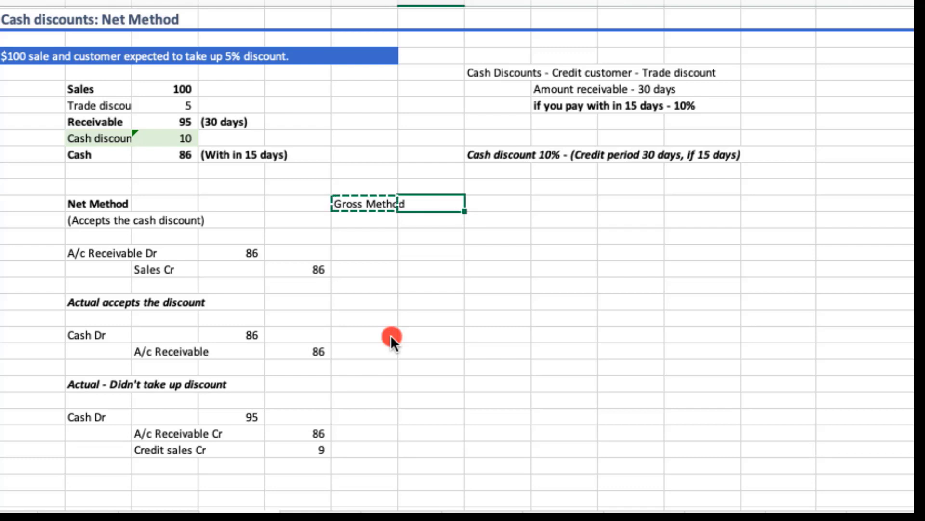
key(ctrl+v)
key(Return)
key(Up)
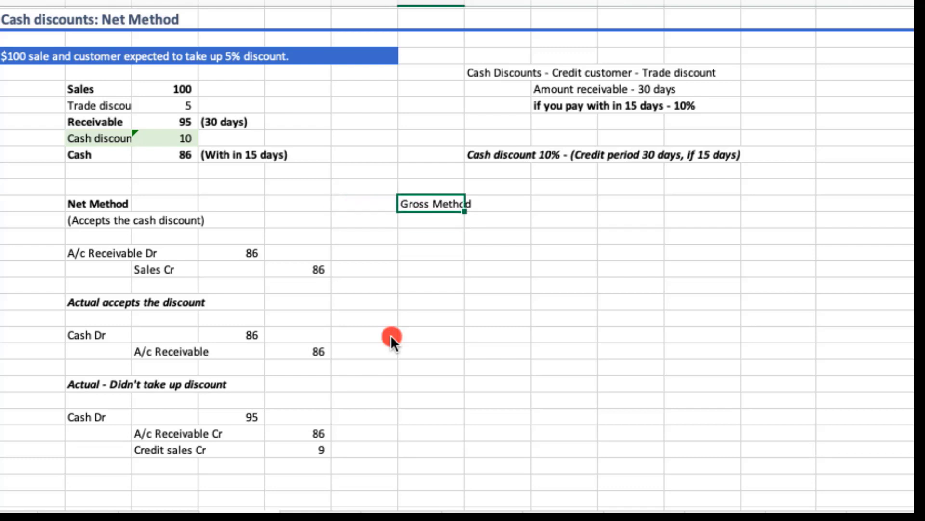
key(ctrl+b)
Add the note "(will not take up the cash discount)" directly beneath the Gross Method heading.
key(Down)
key(Down)
key(Up)
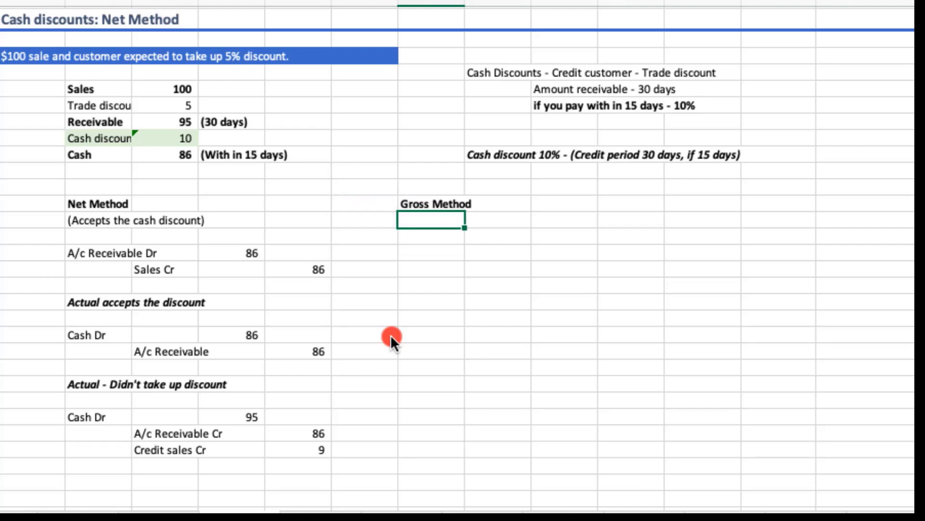
text((will not take up)
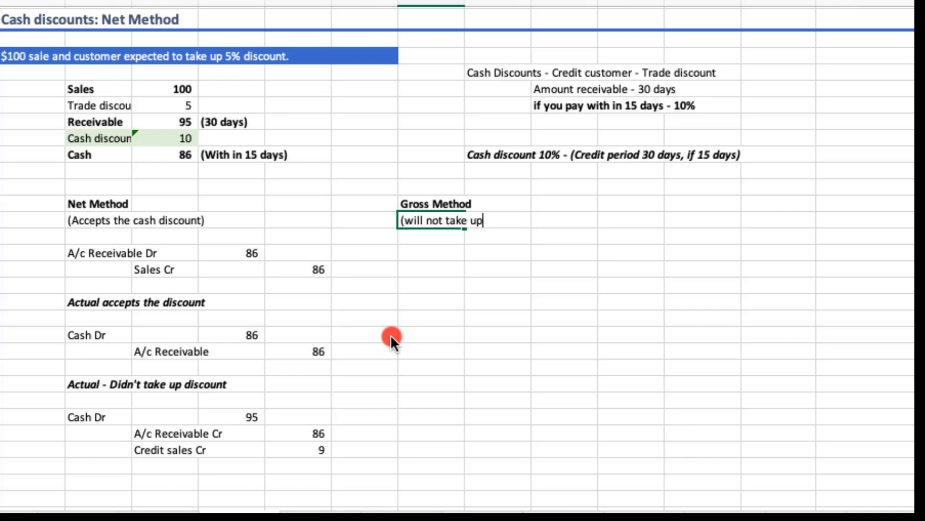
text( the cash dis)
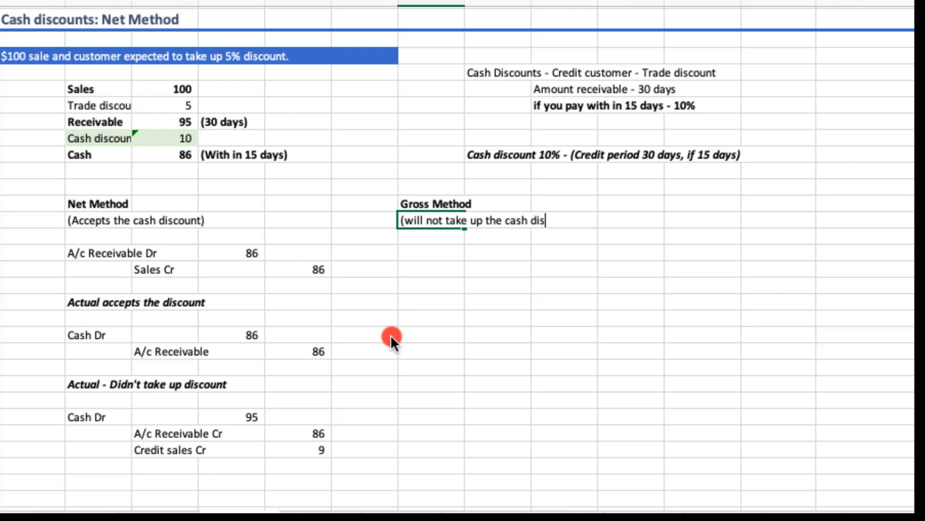
text(count)
key(Return)
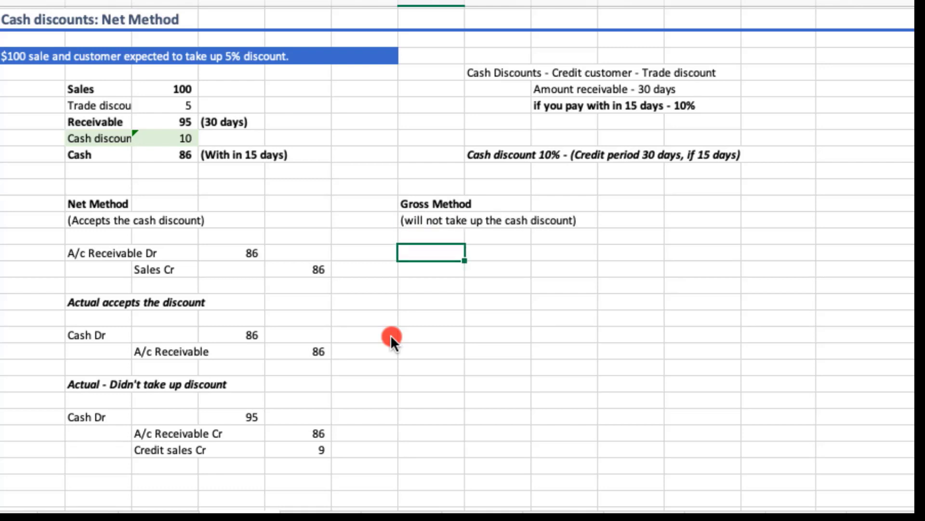
Enter an "A/c Receivable Dr" line under Gross Method with 95 in the debit column, level with the net-method receivable line.
click(183, 121)
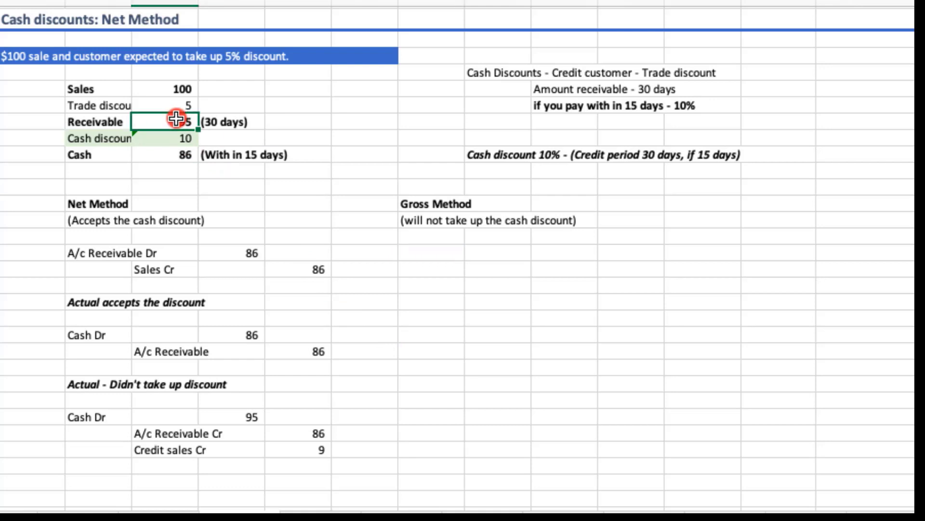
click(426, 258)
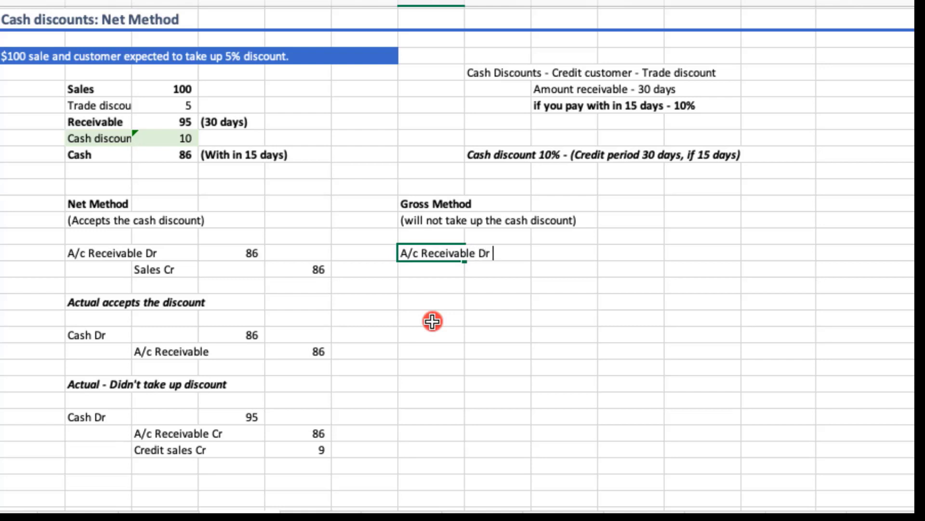
key(Tab)
key(Tab)
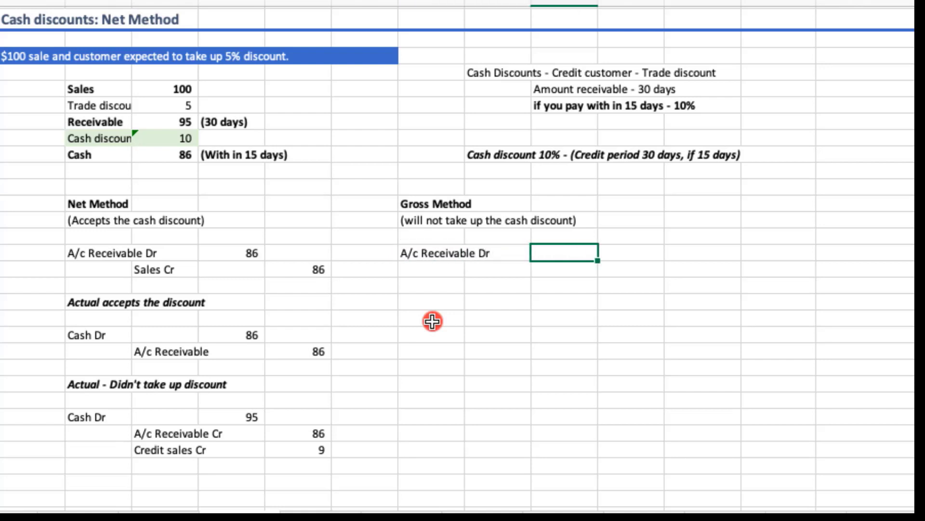
key(Tab)
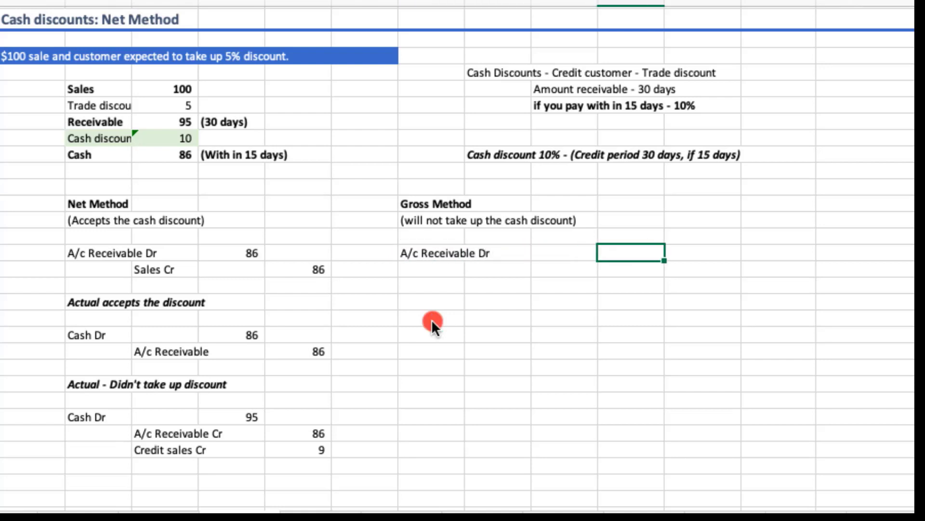
key(Return)
Add an indented "Sales Cr" line below the gross-method receivable debit with 95 in the credit column.
key(Left)
key(Left)
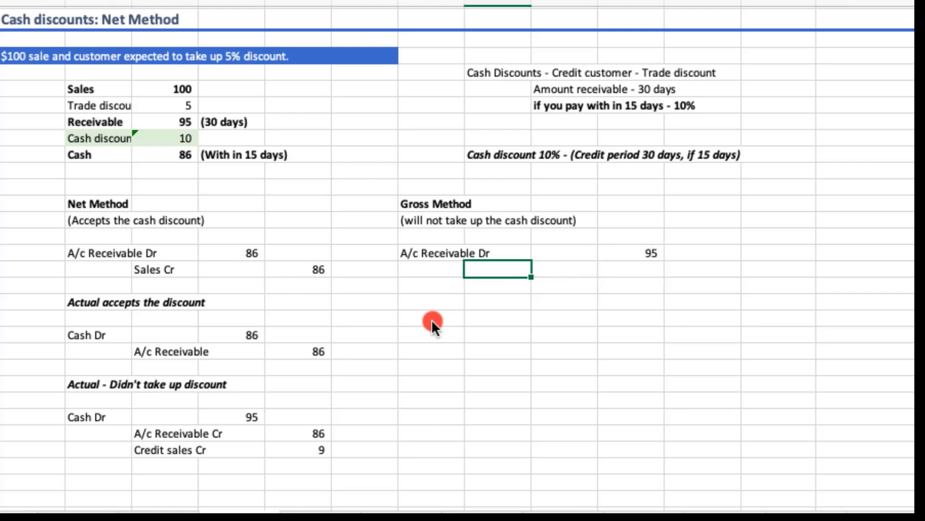
text(Sales Cr)
key(Tab)
key(Tab)
key(Tab)
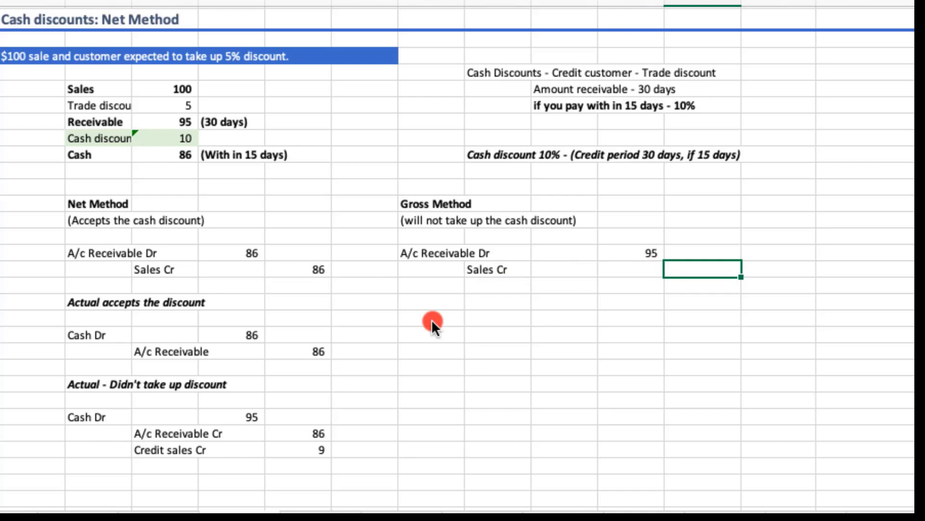
key(Return)
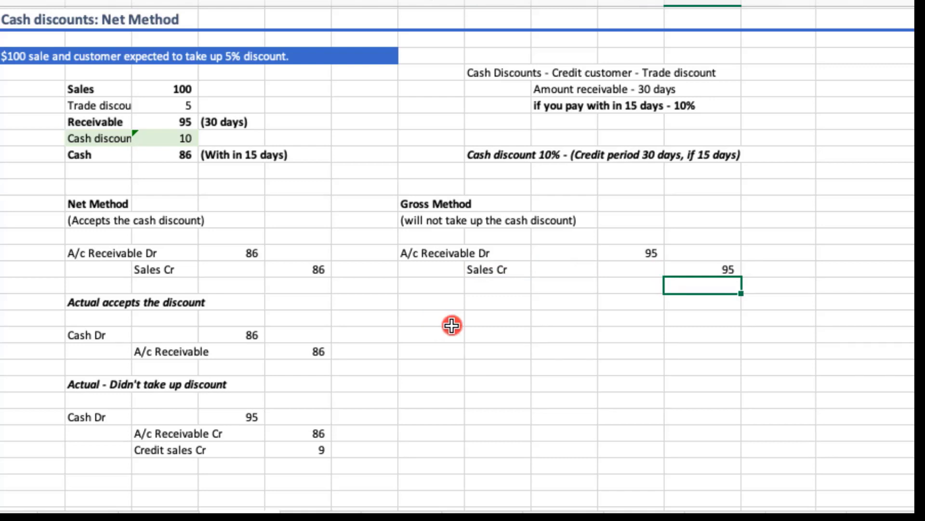
Copy the "Actual accepts the discount" subheading into the same row of the Gross Method column.
click(436, 309)
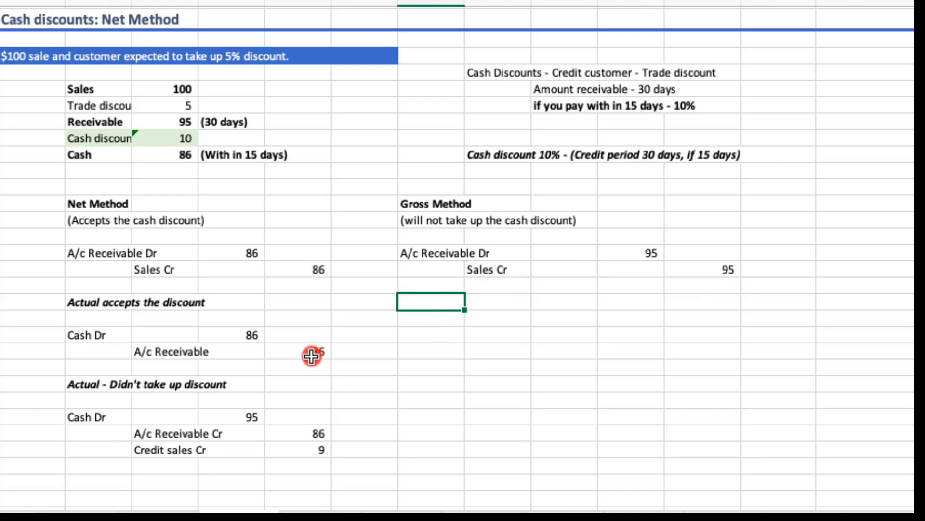
click(99, 302)
key(ctrl+c)
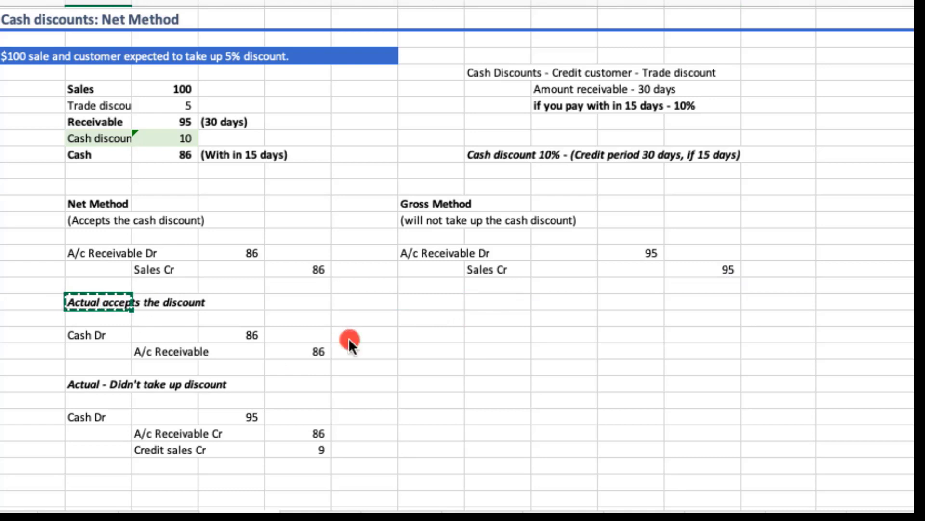
key(Right)
key(Right)
key(Right)
key(Right)
key(Right)
key(ctrl+v)
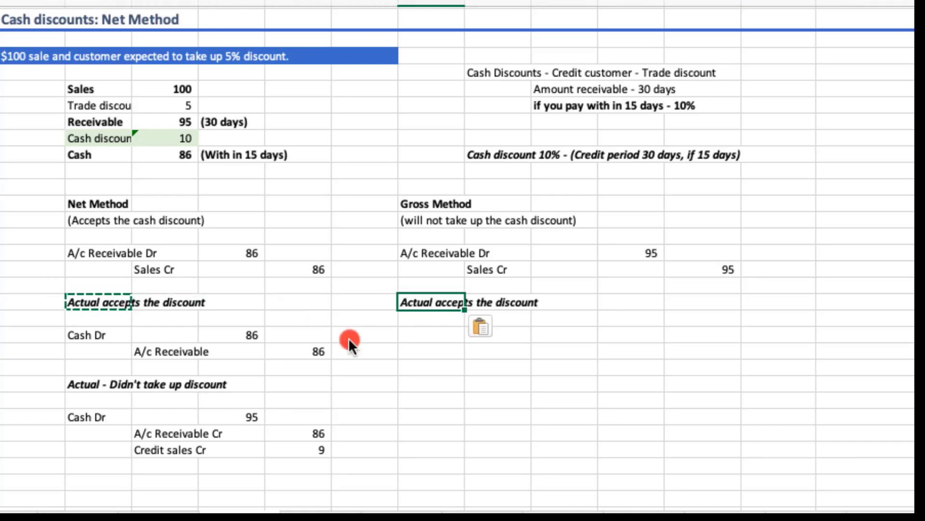
Copy the "Actual - Didn't take up discount" subheading into the same row of the Gross Method column.
key(Down)
key(Down)
key(Down)
key(Down)
key(Down)
key(Left)
key(Left)
key(Left)
key(Left)
key(Left)
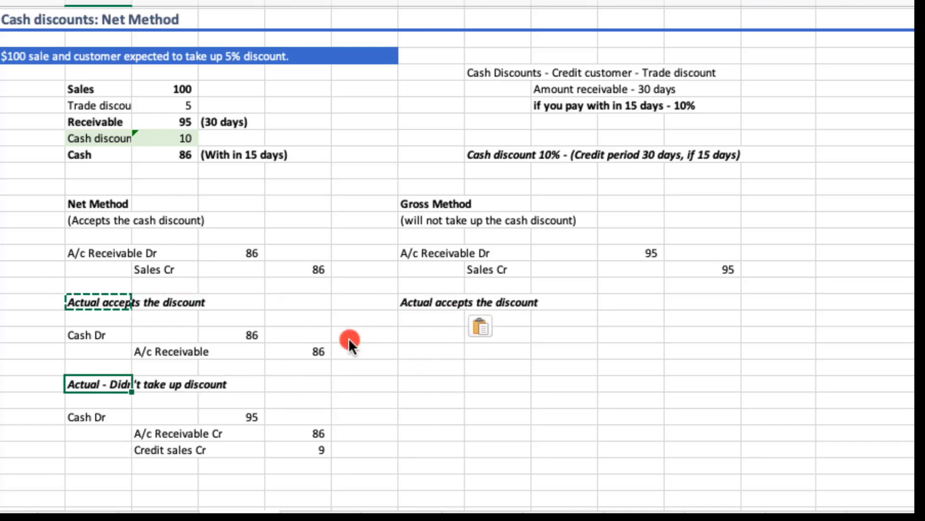
key(ctrl+c)
key(Right)
key(Right)
key(Right)
key(Right)
key(Right)
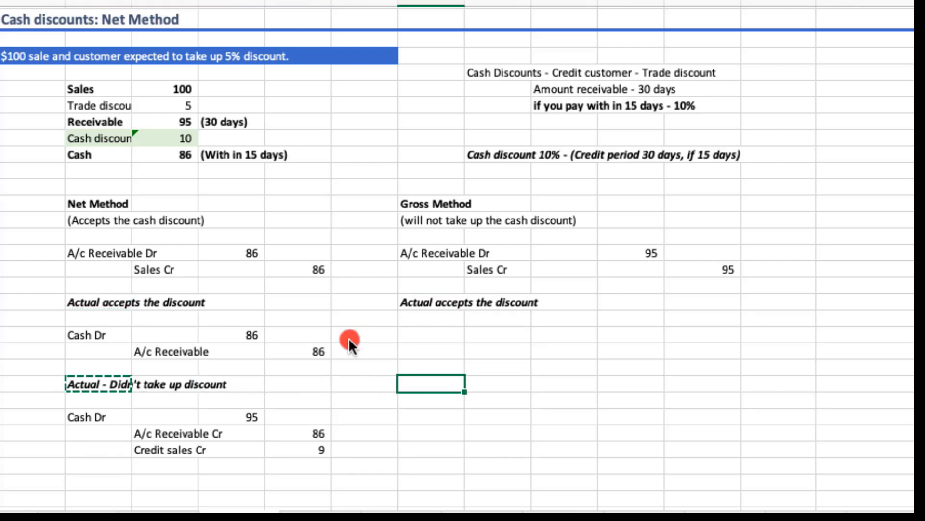
key(ctrl+v)
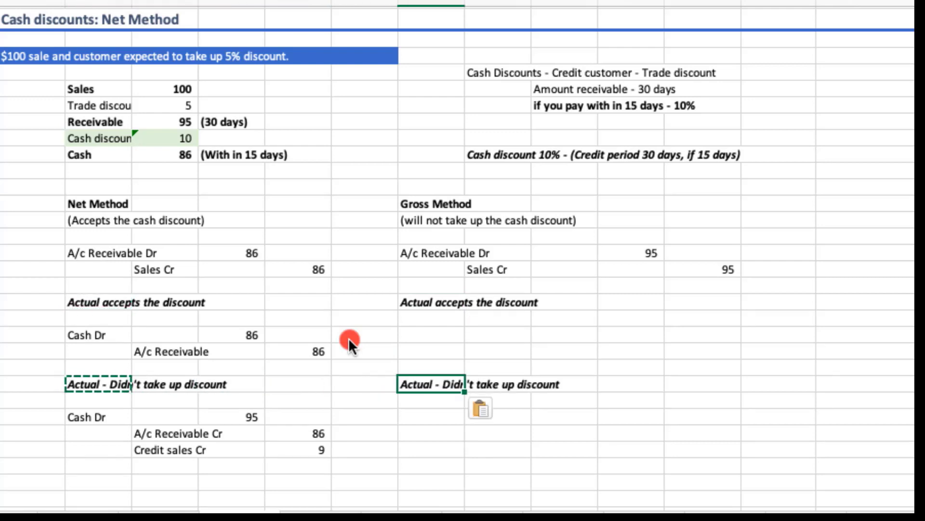
Enter a "Cash Dr" line with a debit of 86 directly beneath the gross-method "Actual accepts the discount" subheading.
key(Down)
key(Down)
click(504, 351)
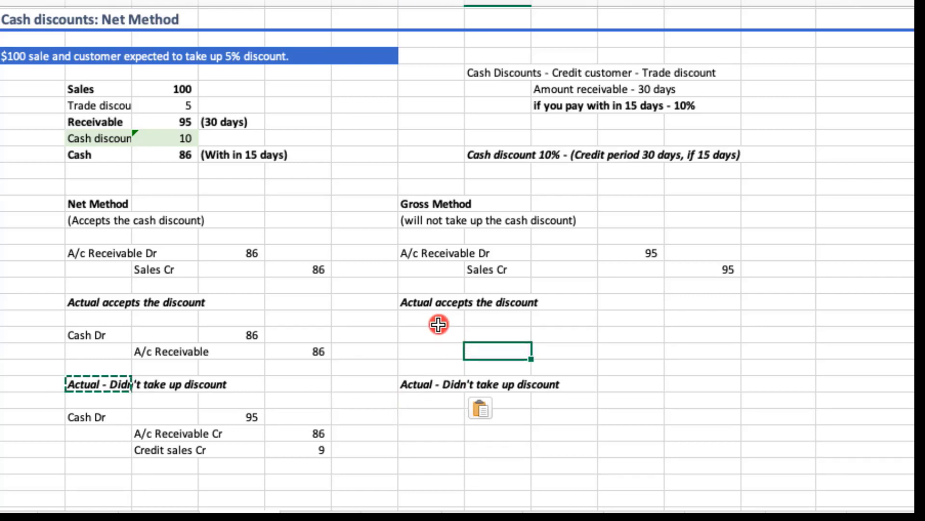
click(437, 320)
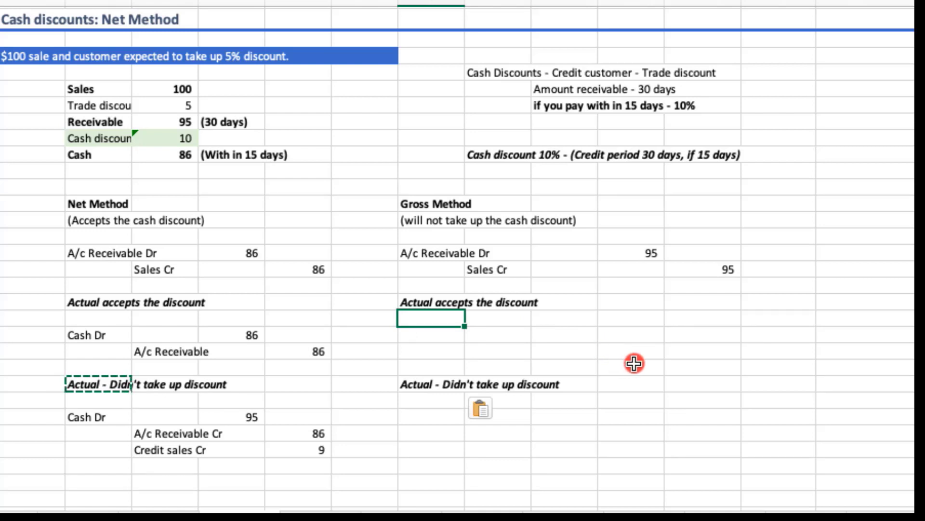
click(177, 155)
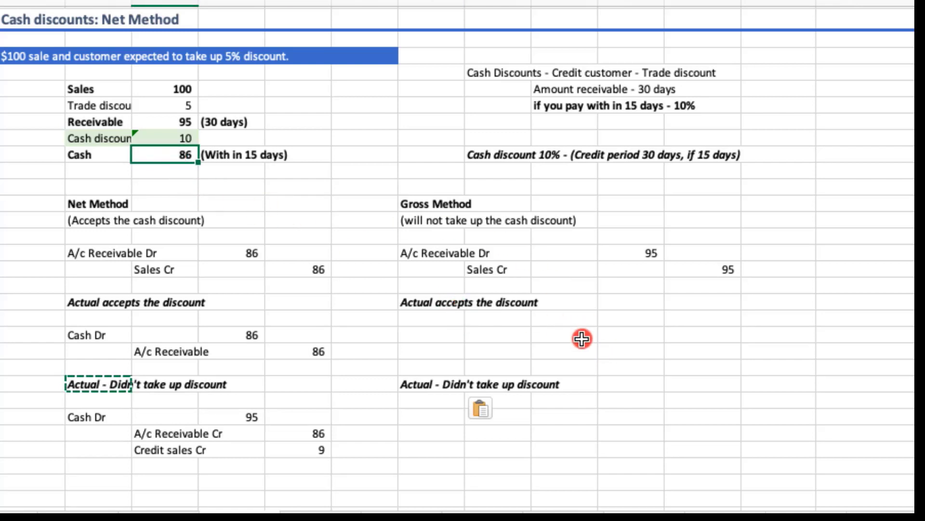
click(440, 319)
text(Cash)
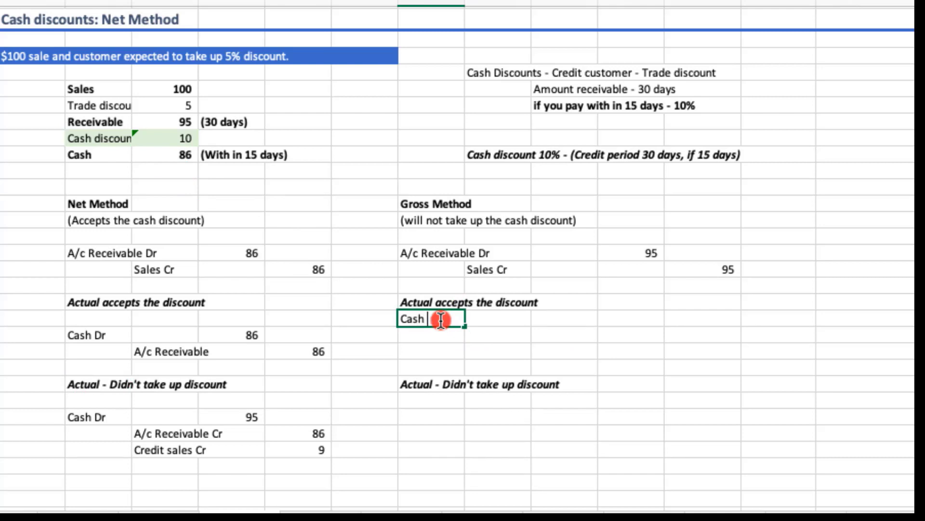
text( Dr)
key(Tab)
key(Tab)
key(Tab)
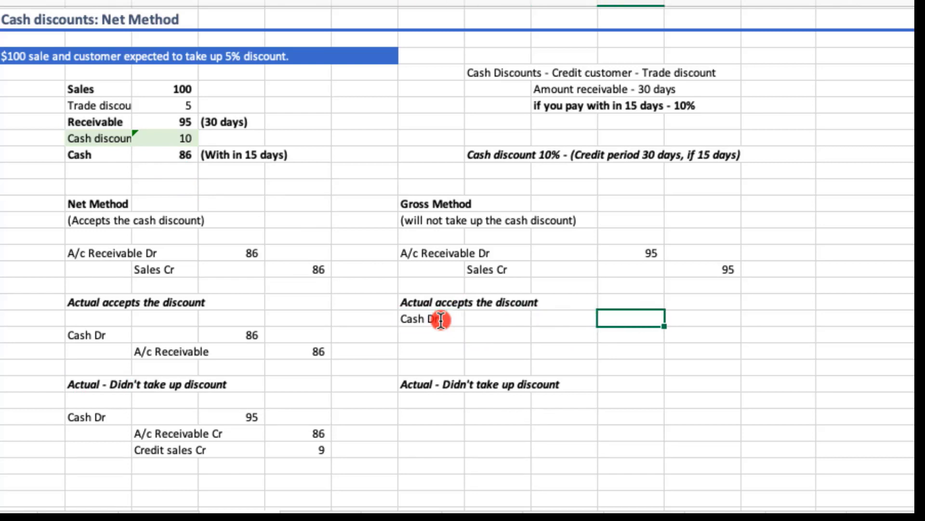
text(86)
key(Return)
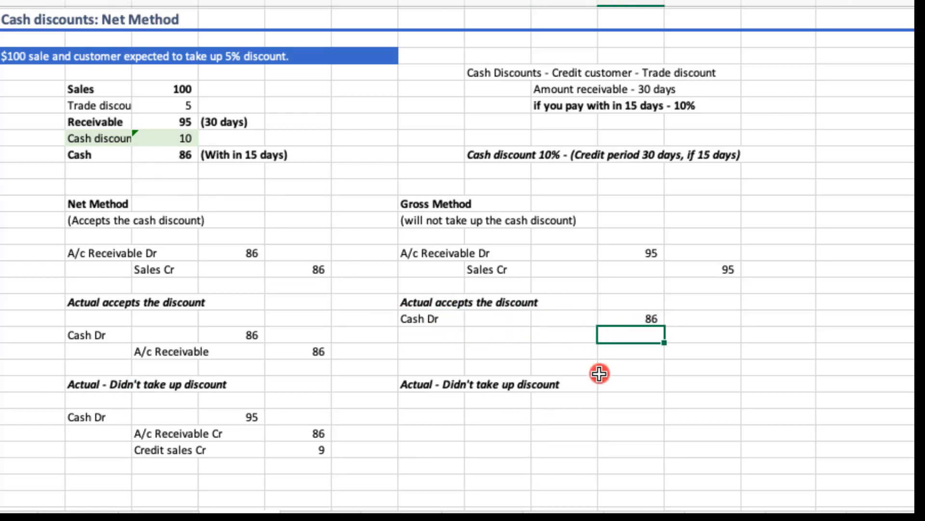
Add an indented "A/c receivable Cr" line two rows below the gross-method Cash Dr line with a credit of 95.
click(490, 334)
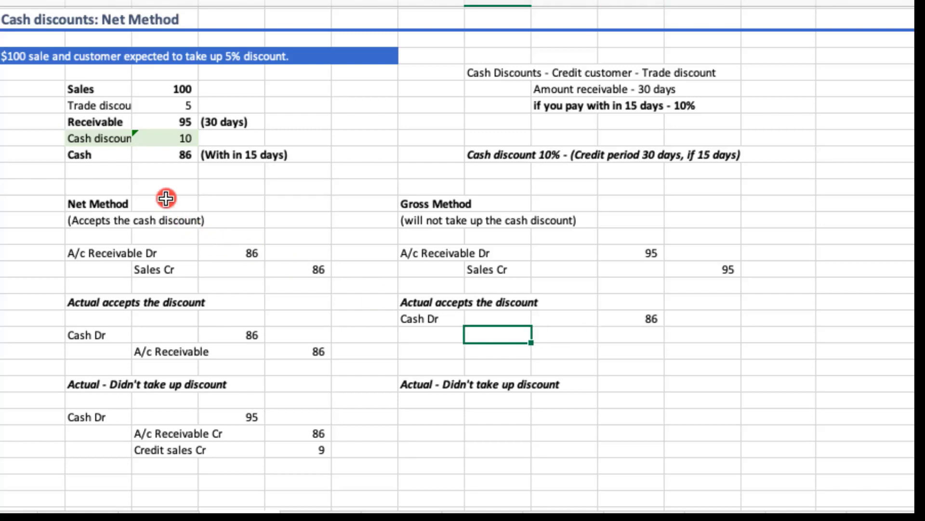
drag(411, 254, 643, 254)
click(518, 347)
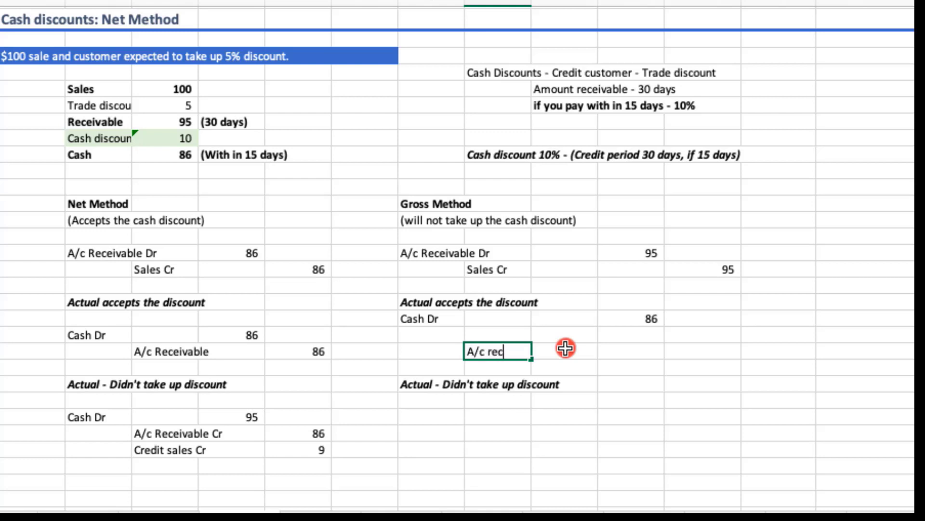
text(A/c receivabe)
key(Tab)
key(Tab)
key(Tab)
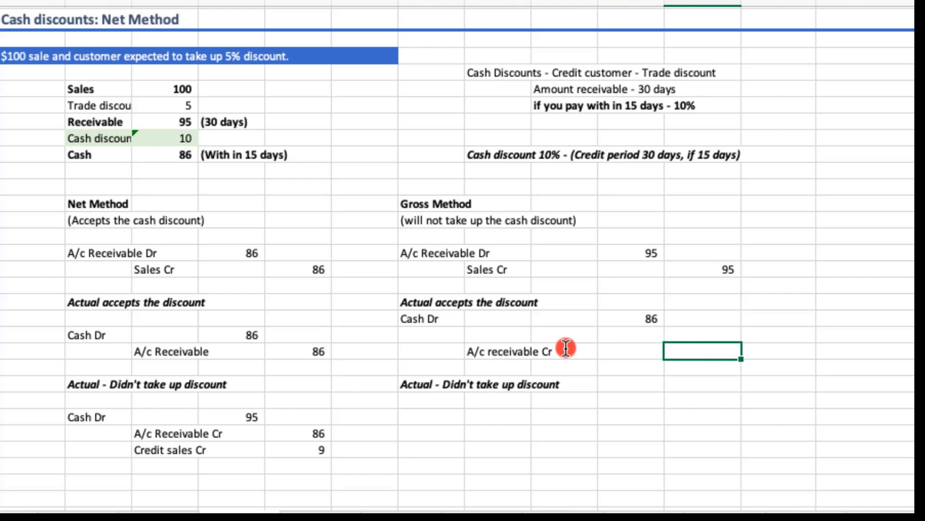
key(Return)
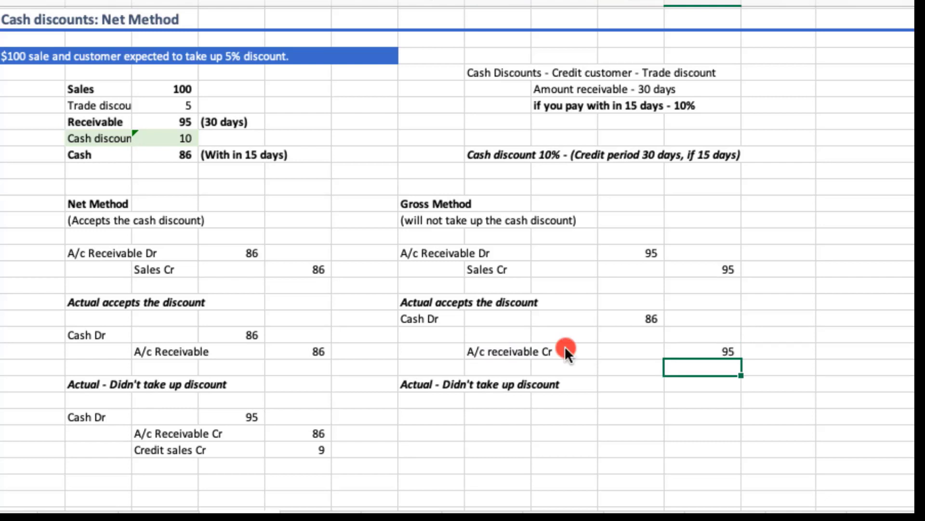
Compare the original gross-method A/c Receivable Dr line with the cash debit and the blank debit cell below it.
drag(436, 255, 669, 256)
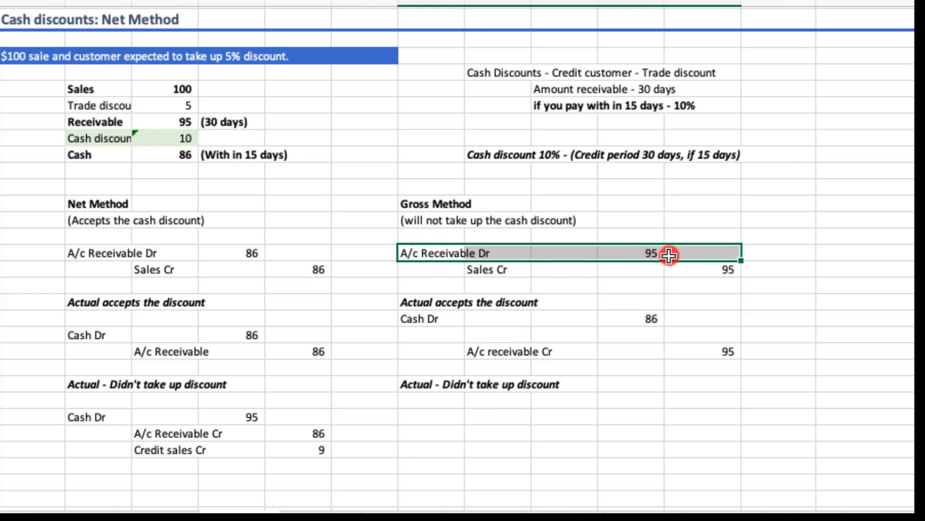
click(698, 388)
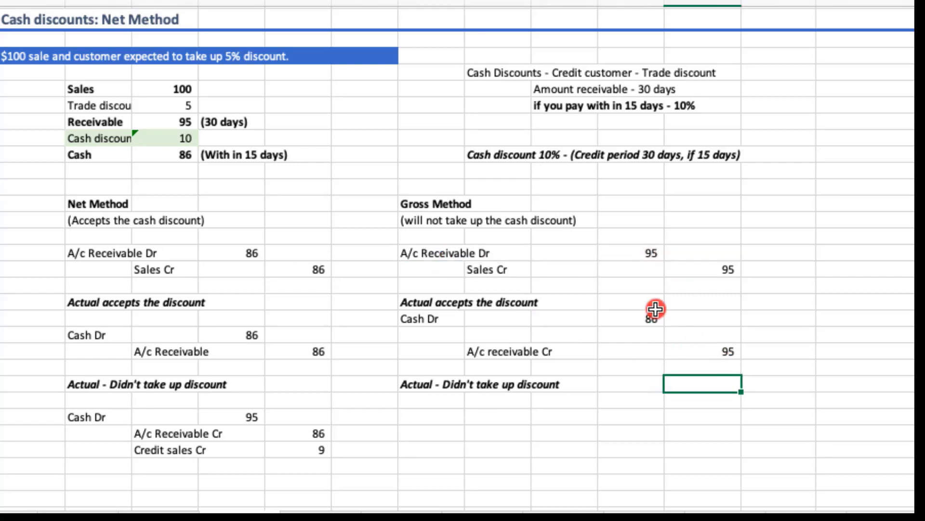
drag(655, 313, 657, 332)
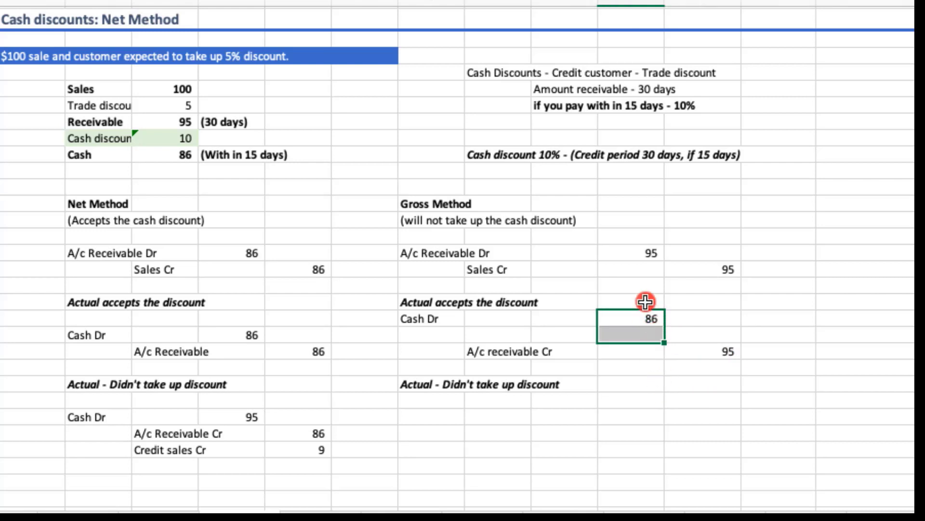
Calculate the missing debit beneath the gross-method cash debit by subtracting that cash debit from the A/c receivable credit with a formula.
click(709, 351)
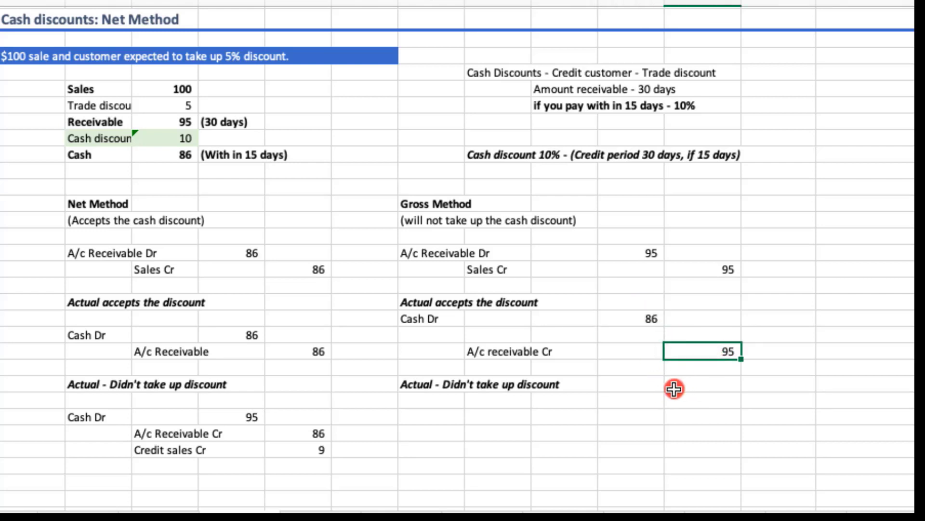
click(634, 337)
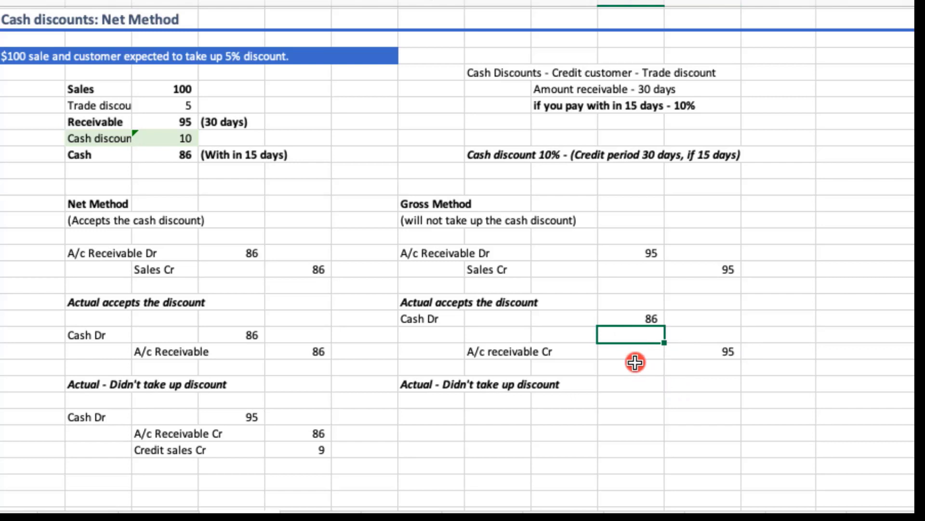
text(=)
key(Right)
key(Down)
text(-)
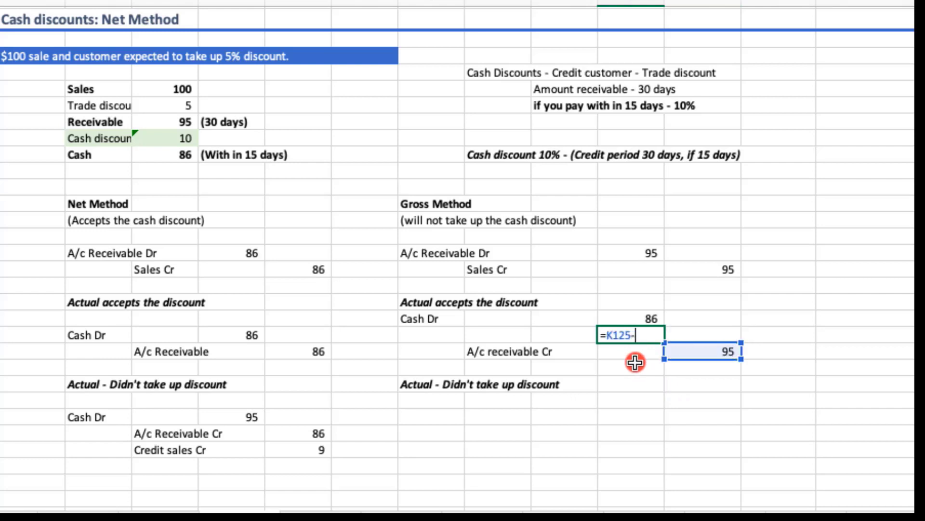
key(Up)
key(Left)
key(Return)
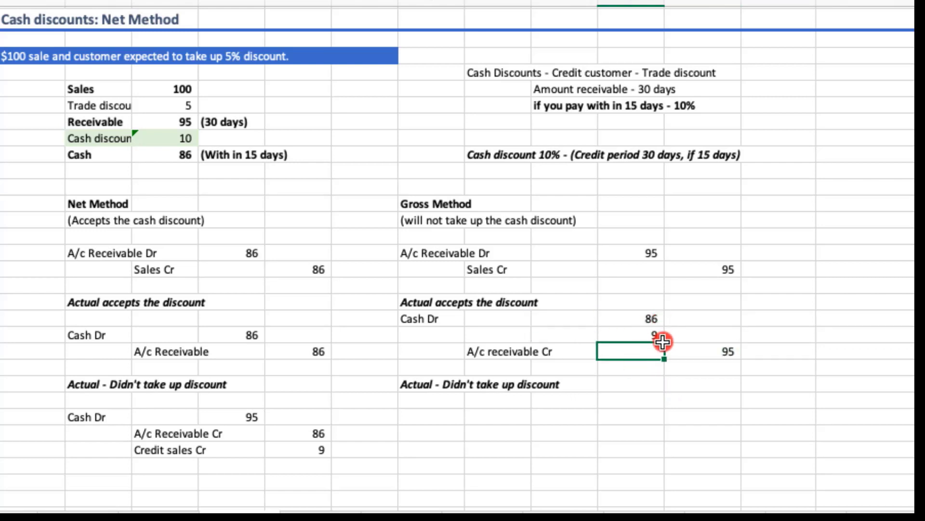
click(662, 338)
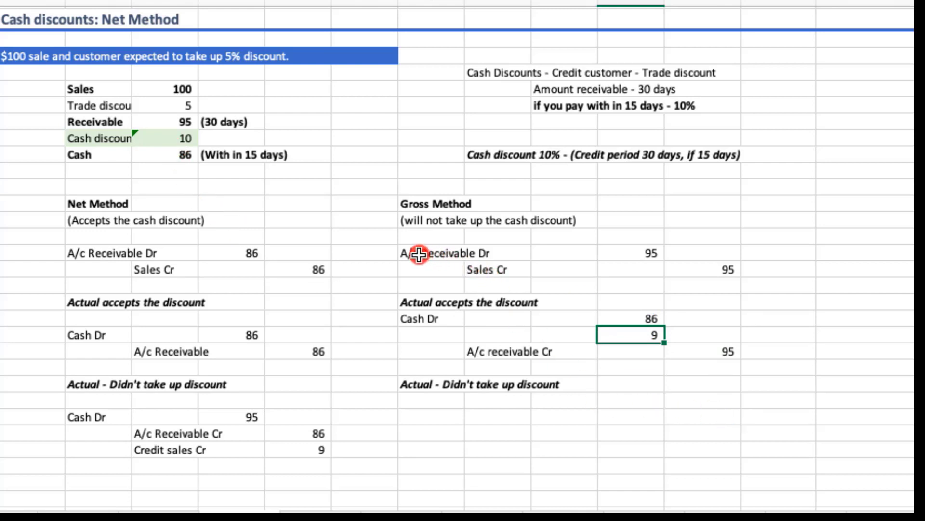
Label the calculated debit line under the gross-method Cash Dr line "Cash discount - Expense - Dr - Inc - Dr".
drag(424, 252, 637, 257)
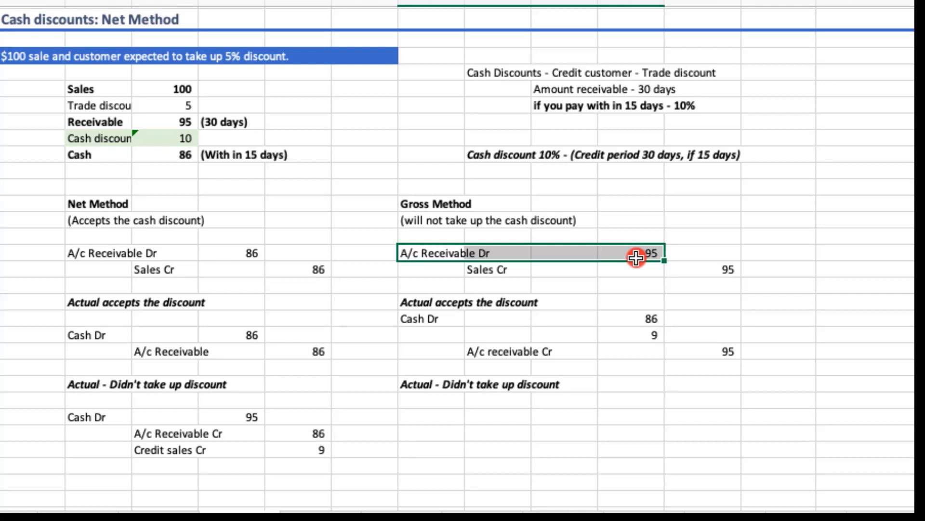
click(424, 333)
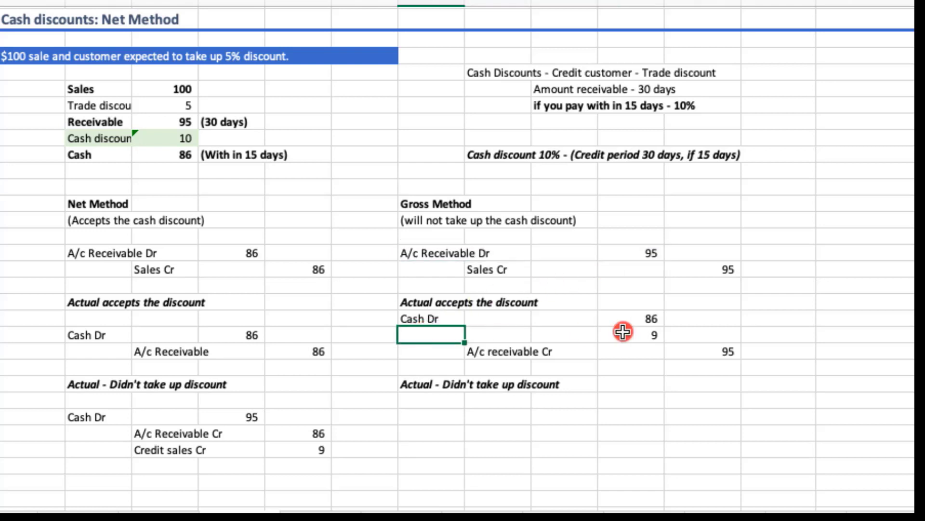
text(Cash d)
text(iscount)
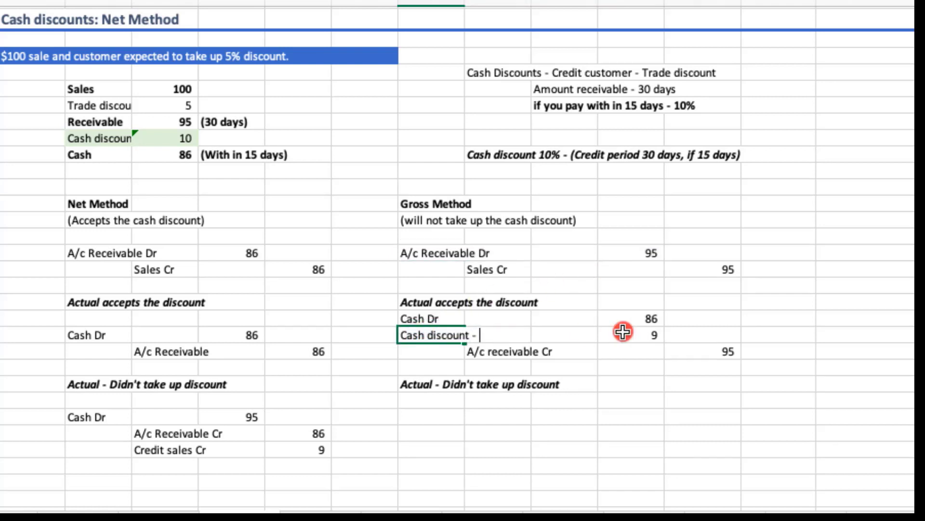
text( - Expense - Dr - Inc - Dr)
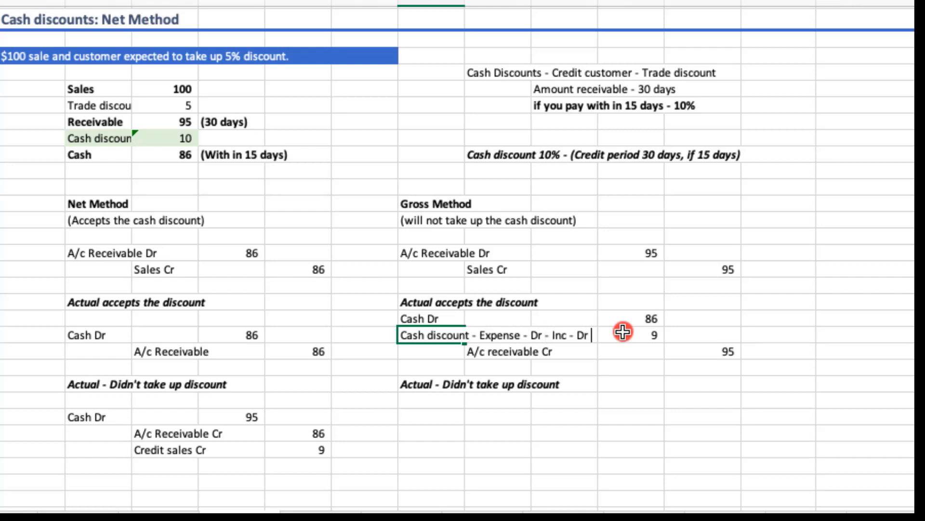
key(Return)
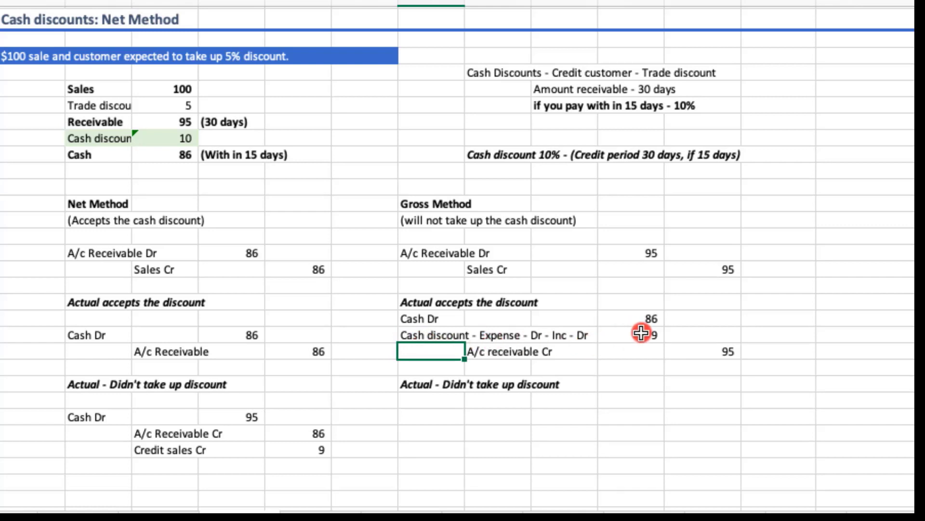
click(641, 333)
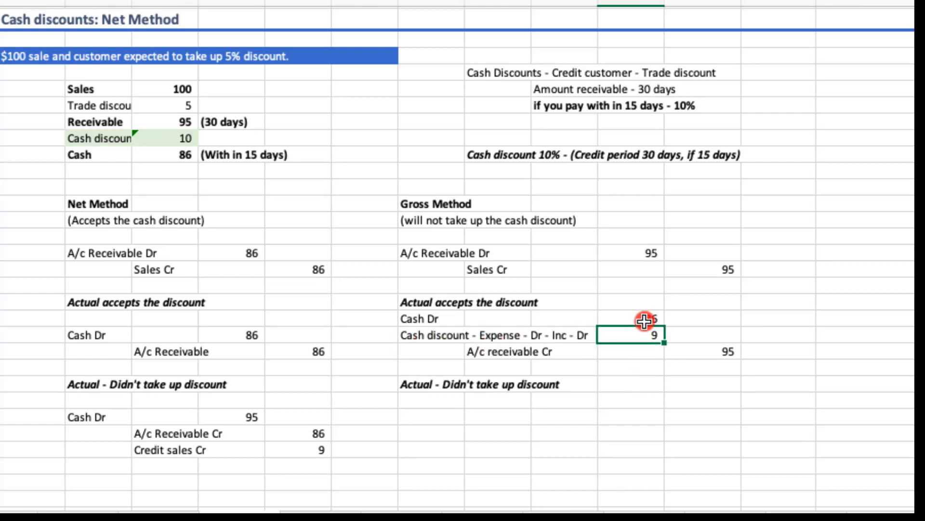
drag(645, 321, 646, 332)
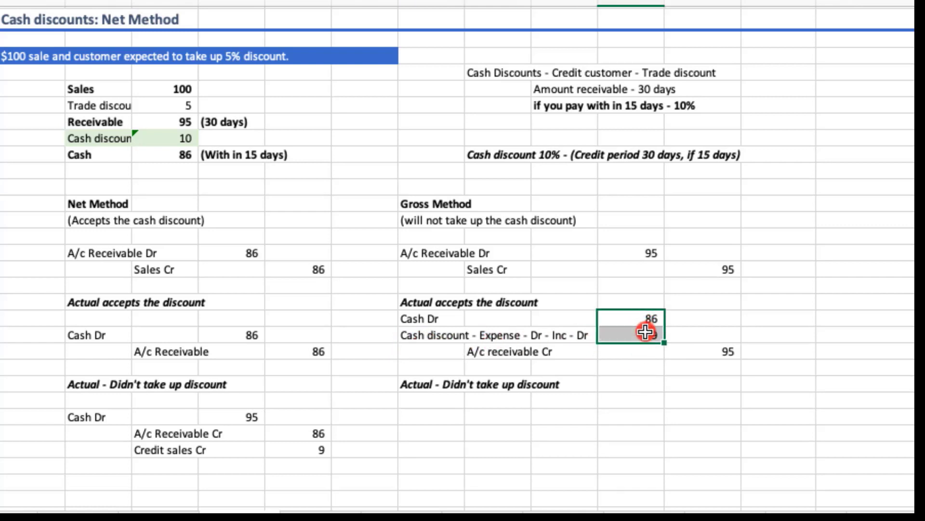
Enter a "Cash Dr" line with a debit of 95 two rows below the gross-method "Actual - Didn't take up discount" subheading.
click(442, 416)
drag(413, 222, 721, 272)
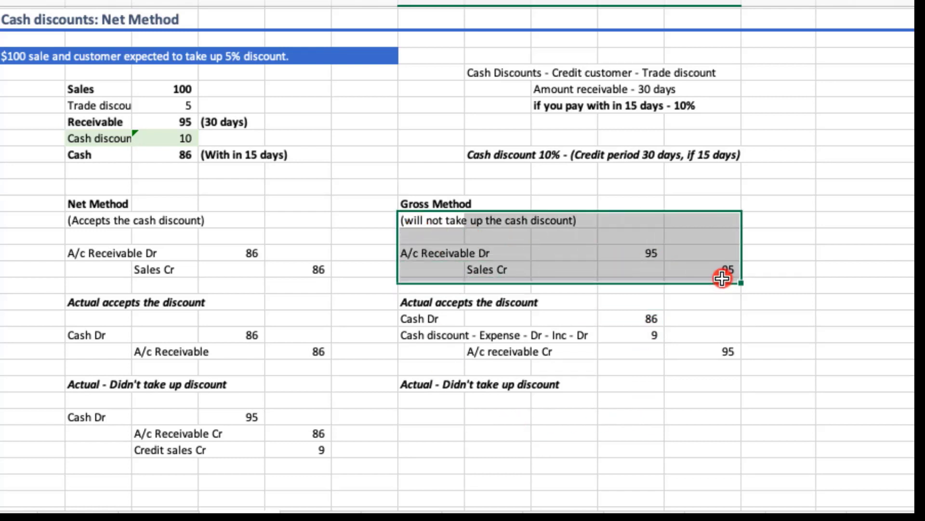
click(434, 413)
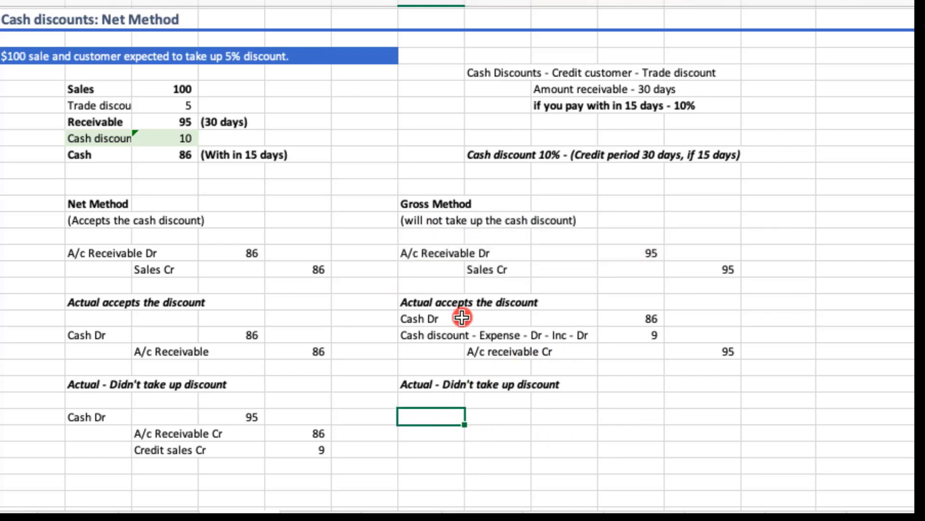
drag(419, 220, 558, 220)
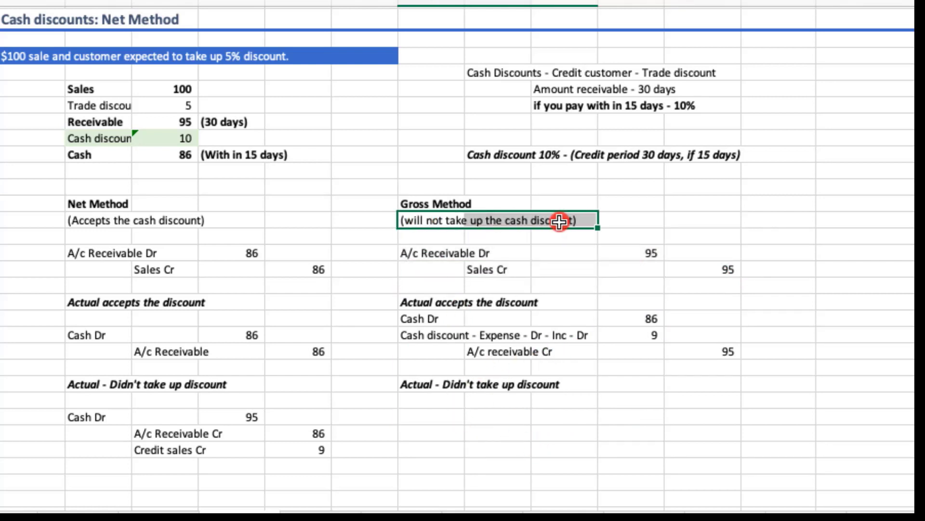
click(427, 413)
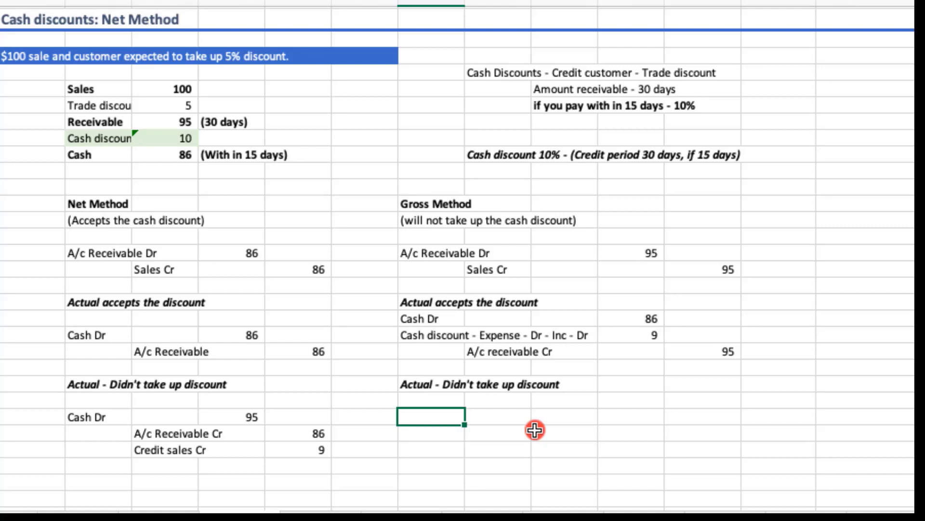
text(Cash)
key(Tab)
key(Tab)
key(Tab)
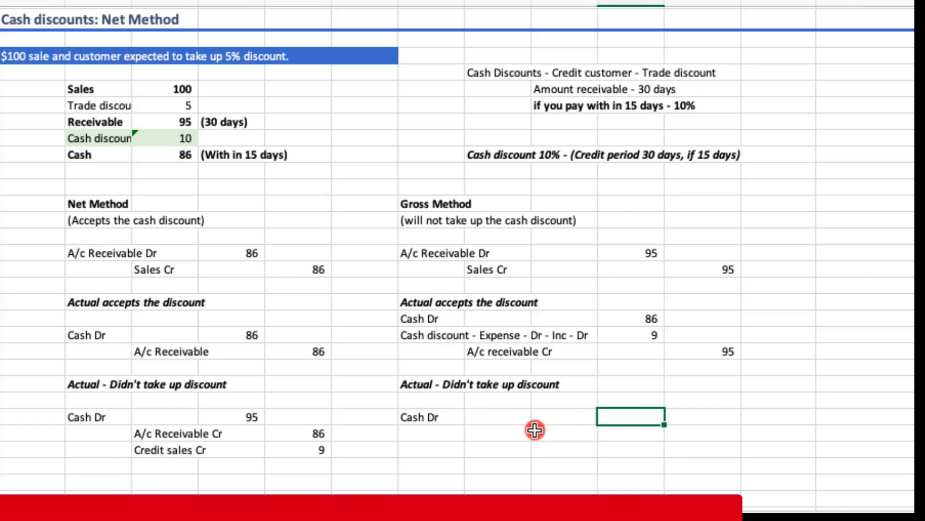
text(95)
key(Down)
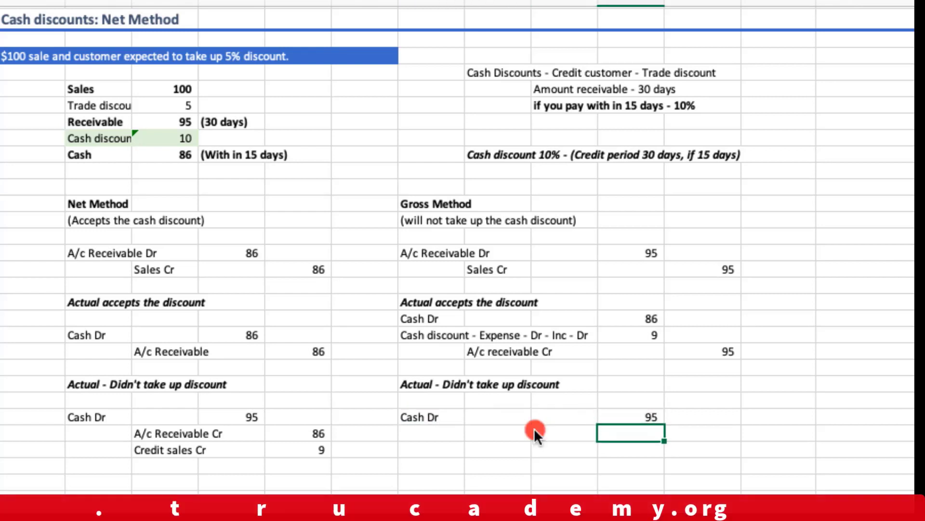
Add an indented "Account receivable Cr" line with a credit of 95 directly beneath that gross-method Cash Dr line.
key(Left)
key(Left)
text(Account rec)
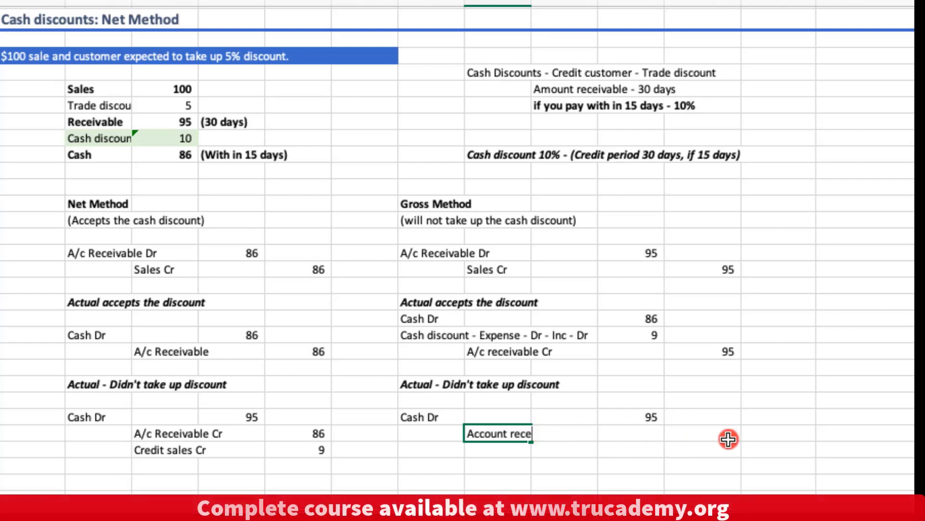
text(eivable Cr)
key(Right)
key(Right)
key(Right)
click(729, 439)
text(95)
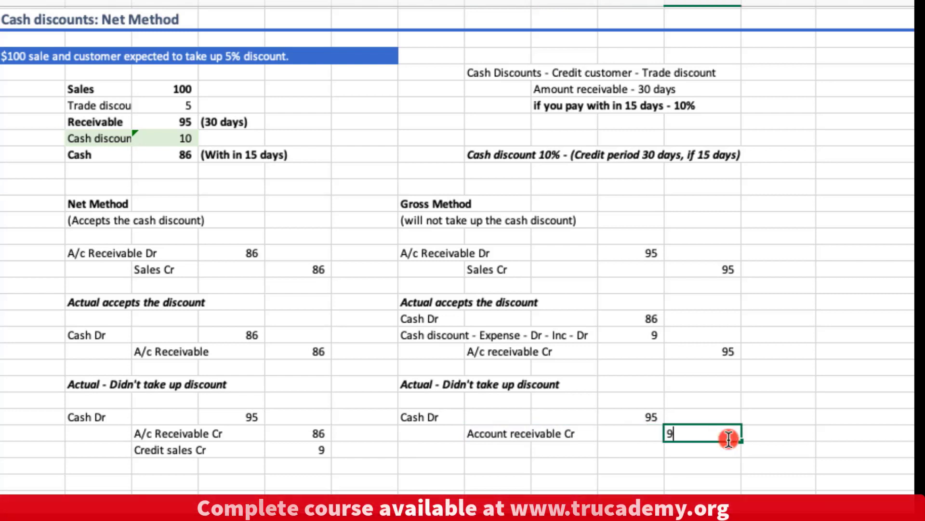
key(Return)
click(792, 438)
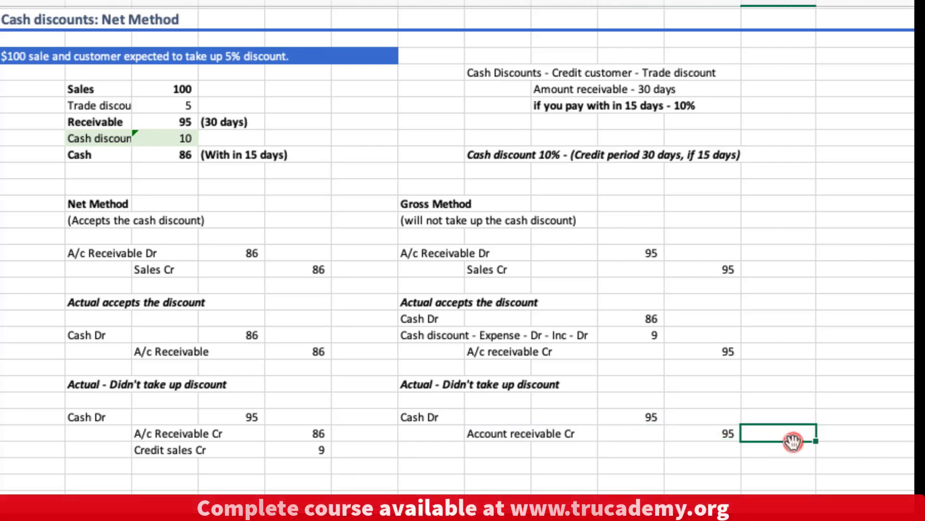
Review the Net Method assumption and its two settlement entries, then the Gross Method assumption and opening entry.
drag(118, 207, 251, 218)
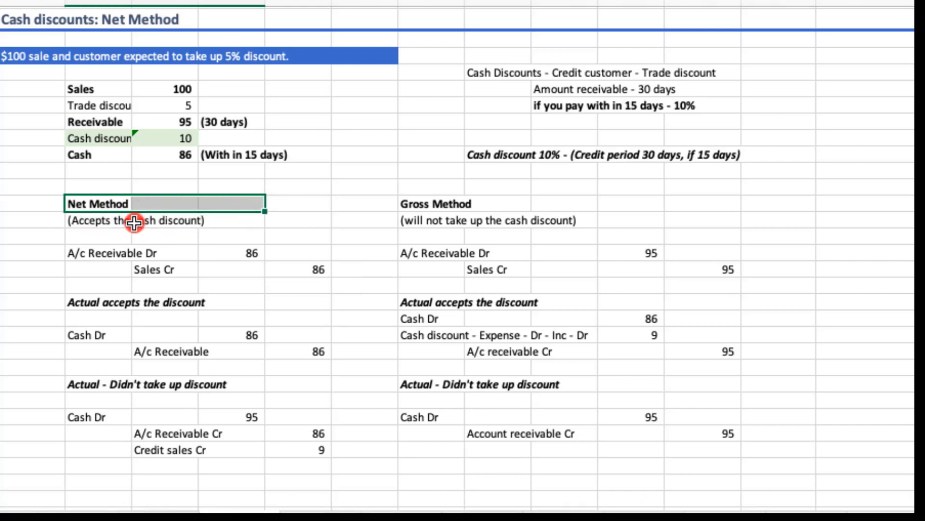
drag(99, 217, 276, 218)
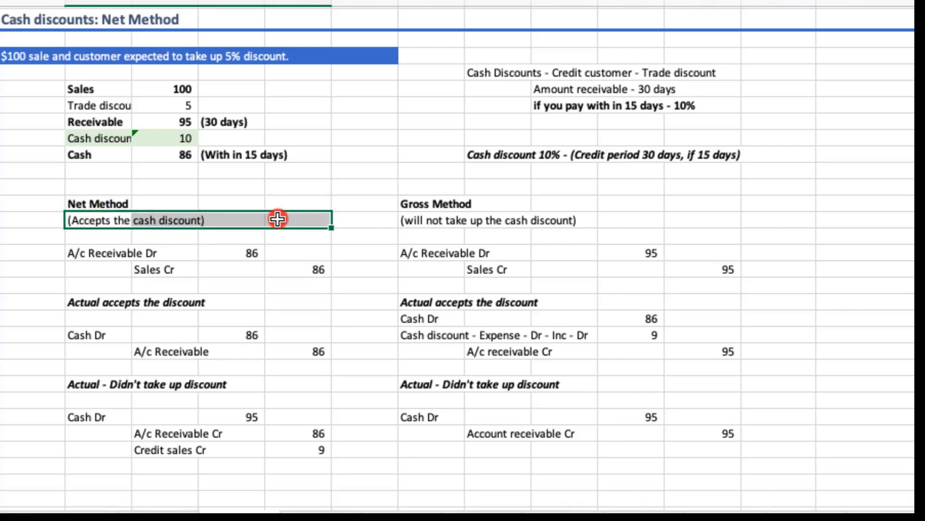
drag(75, 336, 283, 355)
drag(92, 421, 299, 450)
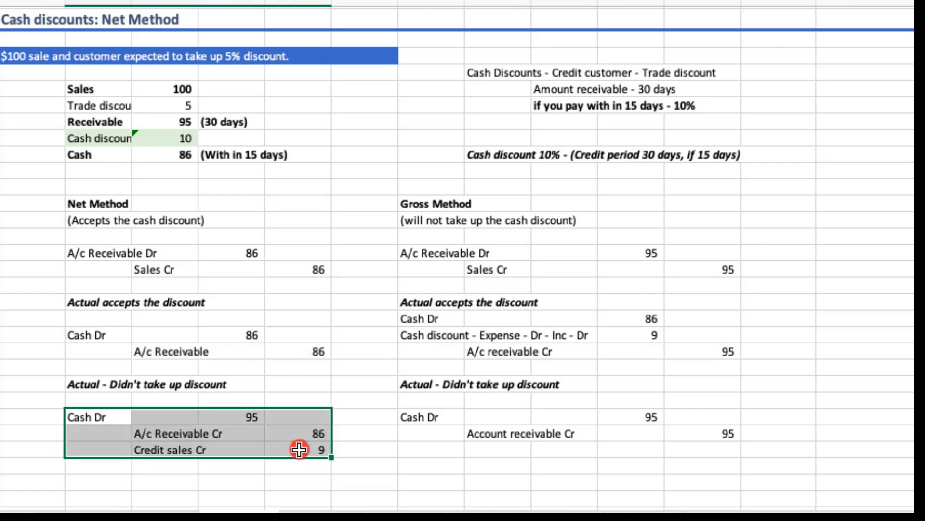
drag(468, 205, 674, 250)
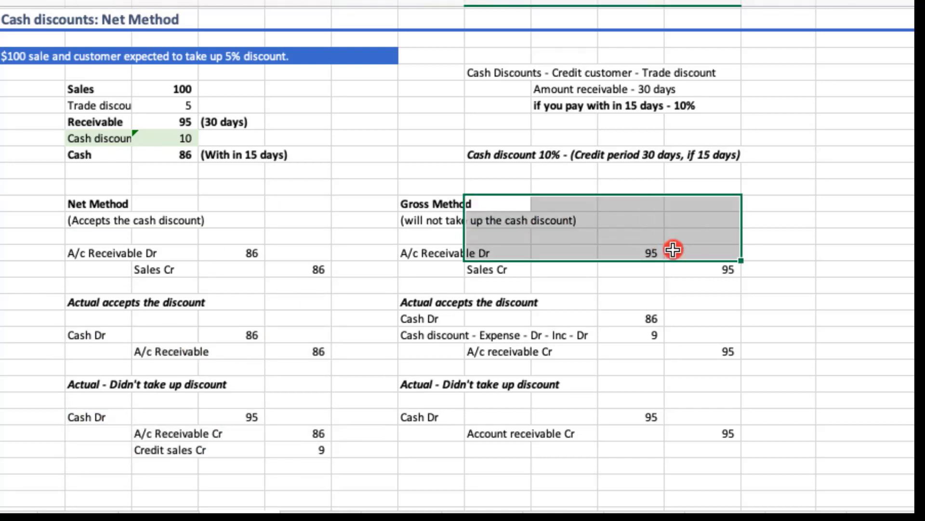
click(792, 342)
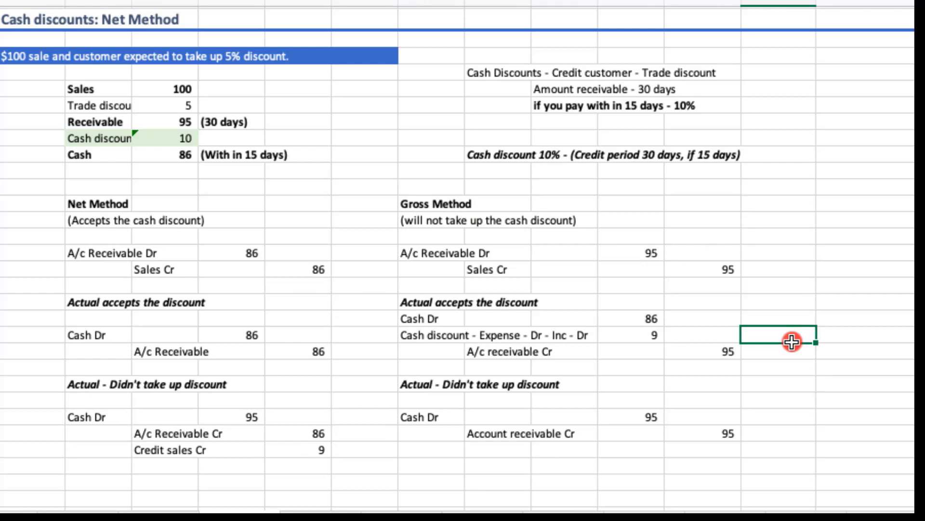